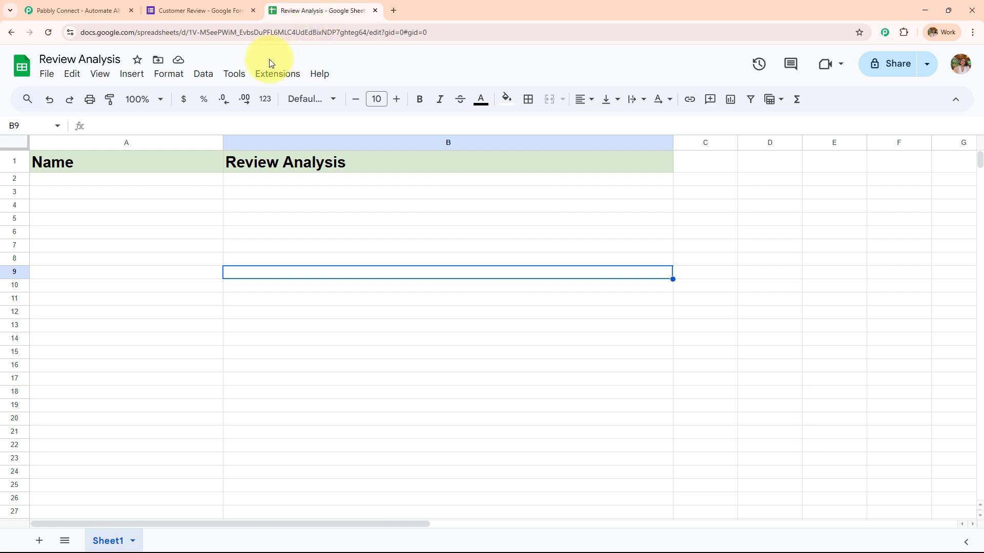
Step: Switch to the Pabbly Connect website, sign in, and open Pabbly Connect from the list of Pabbly apps
left_click(102, 10)
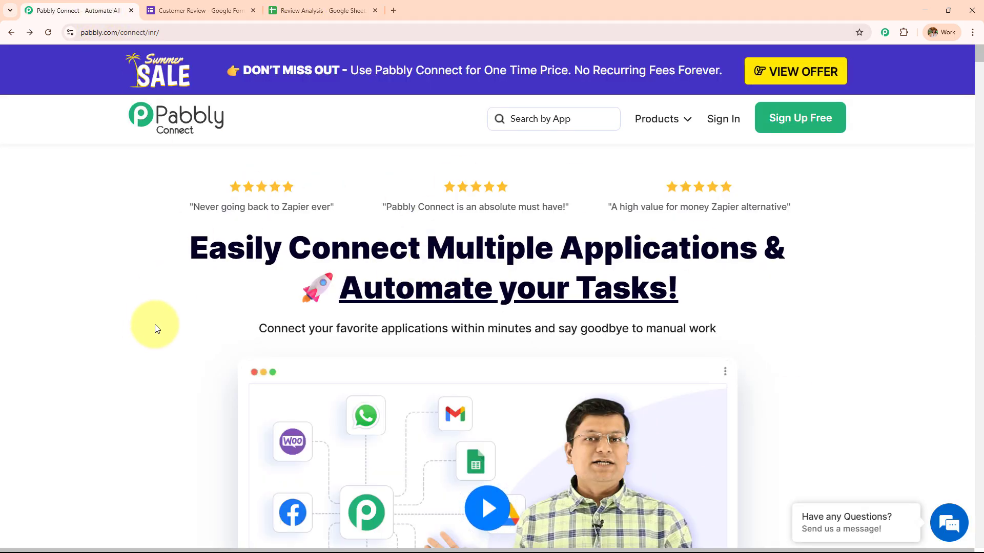
left_click(169, 32)
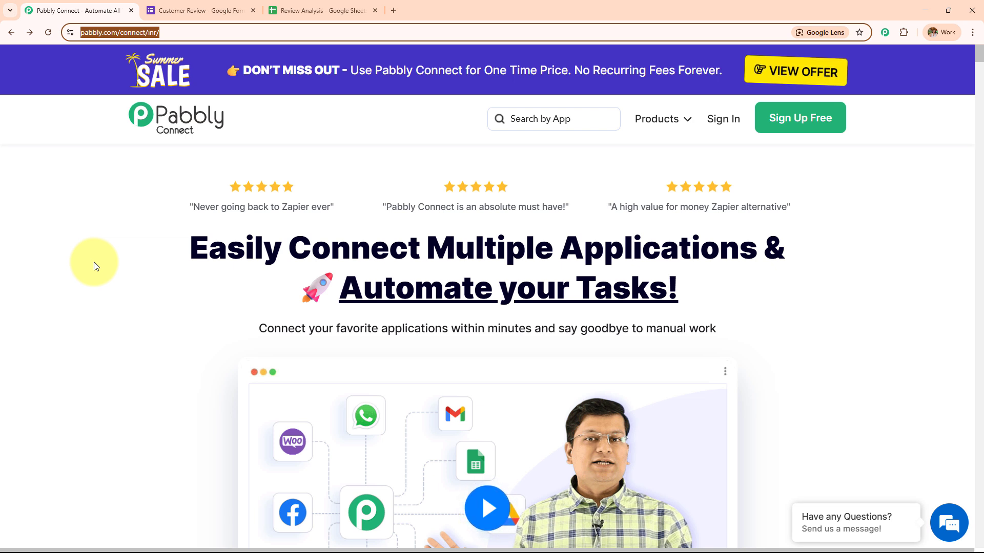
left_click(94, 263)
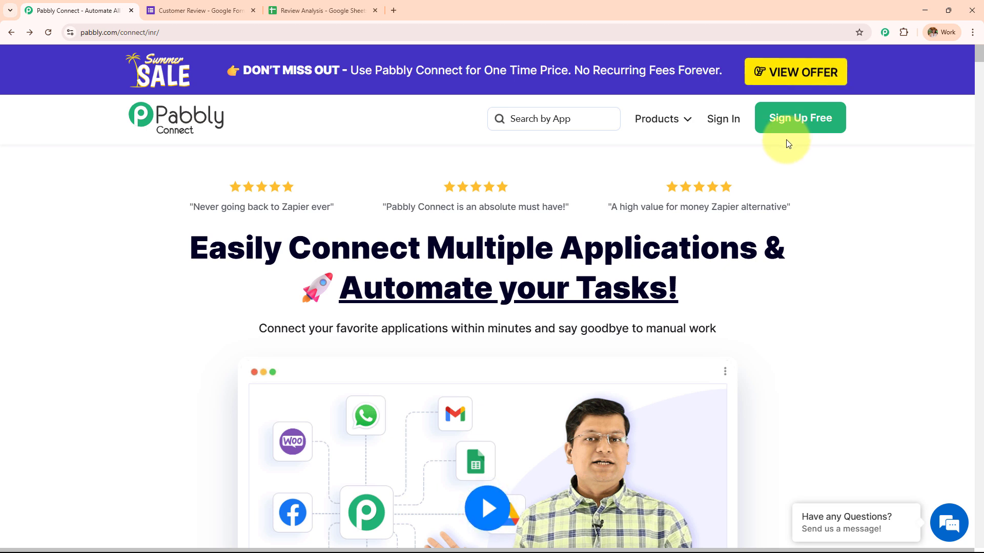
left_click(728, 125)
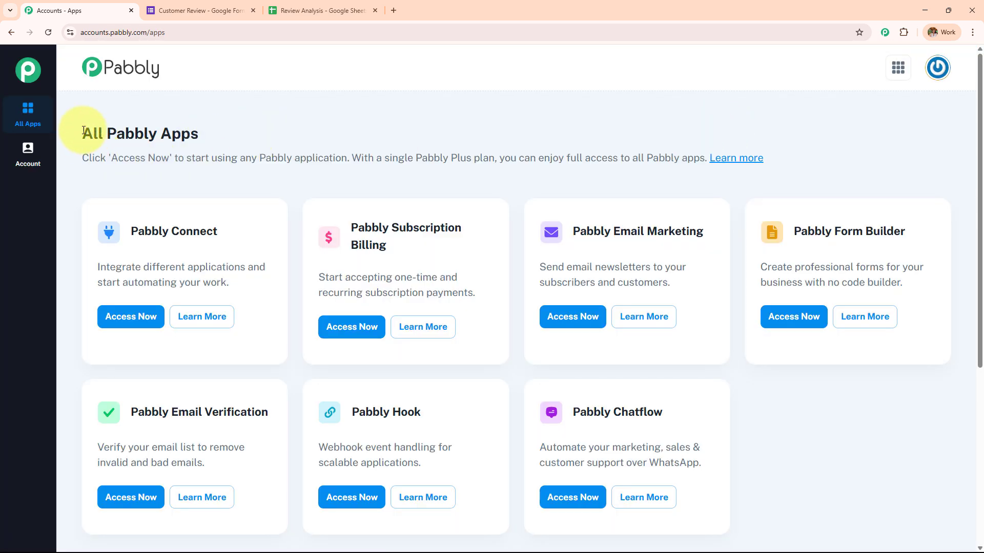
left_click_drag(84, 130, 267, 124)
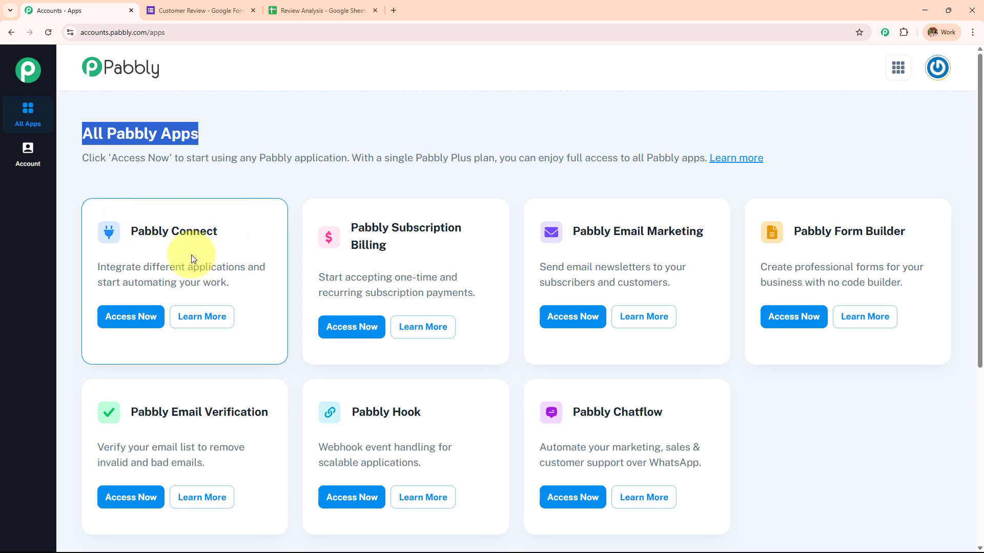
left_click(131, 317)
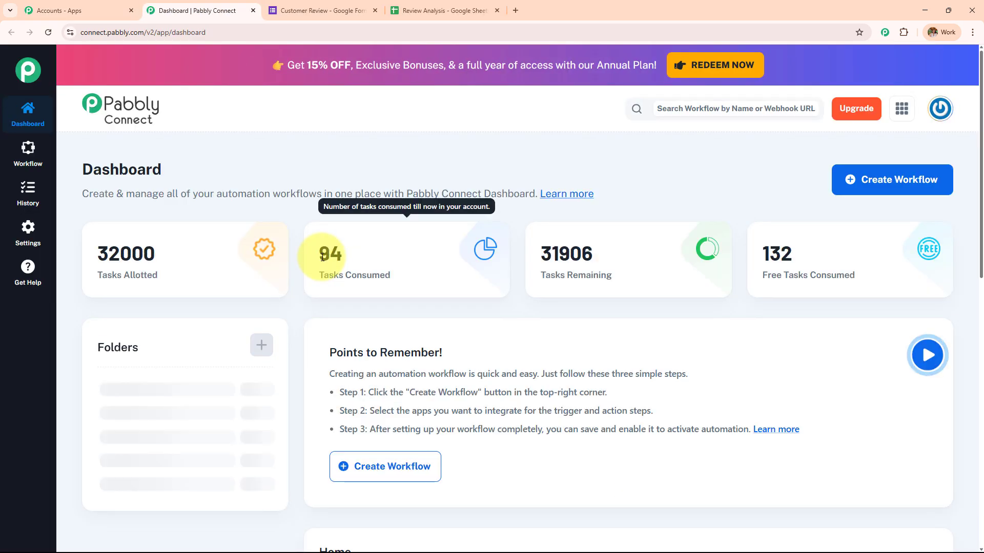
Step: Look over the dashboard's folders and workflow list, and view the folder creation dialog without creating a folder
left_click_drag(76, 177, 212, 190)
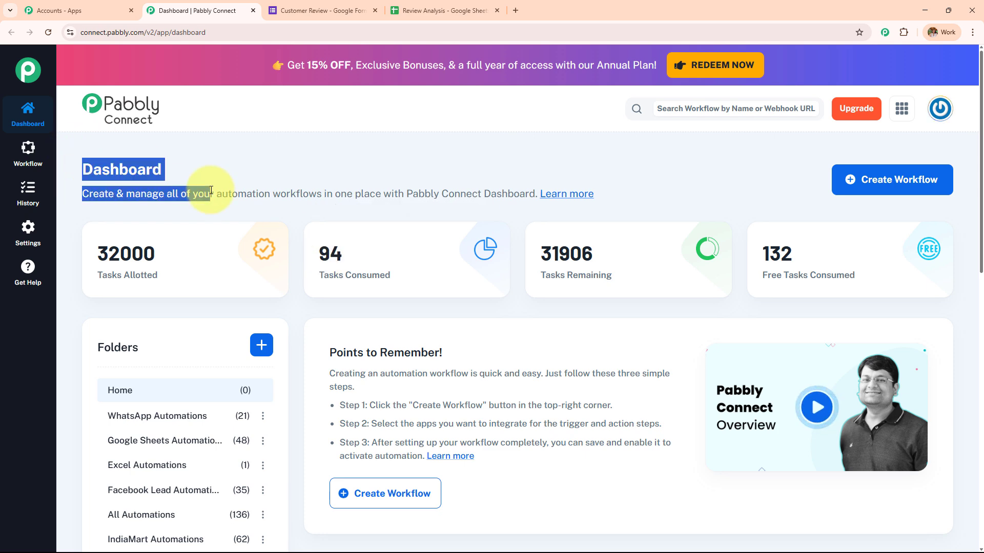
scroll(462, 245, "down", 4)
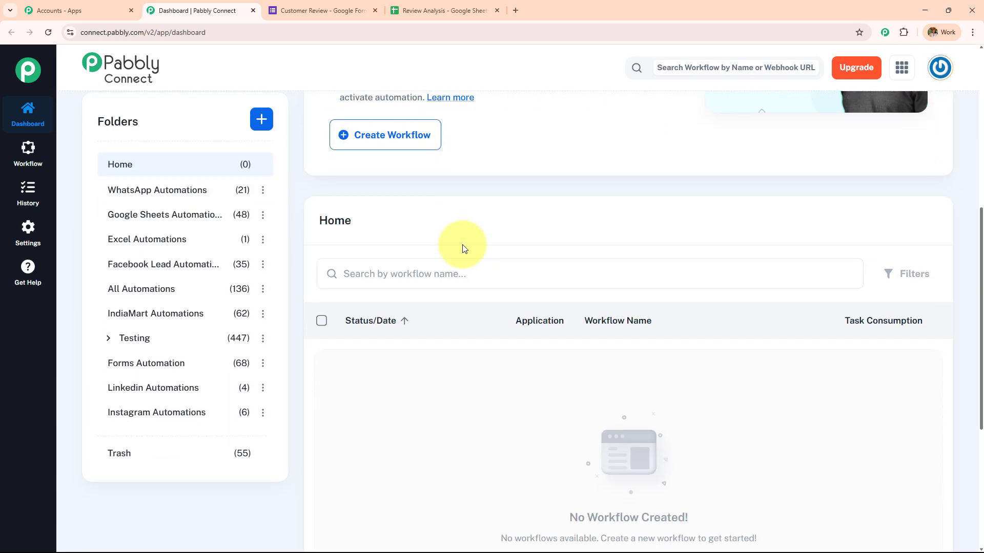
scroll(462, 249, "down", 2)
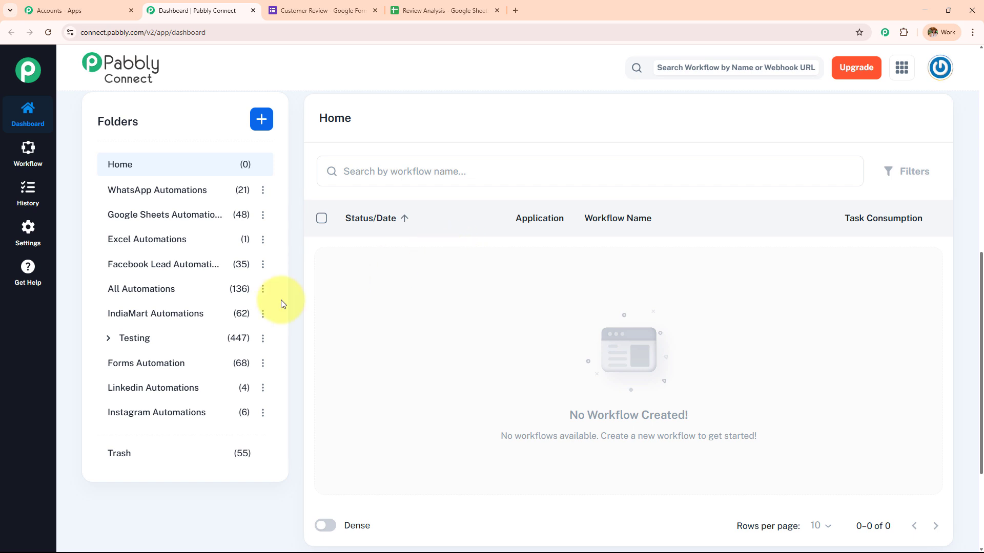
scroll(213, 347, "up", 6)
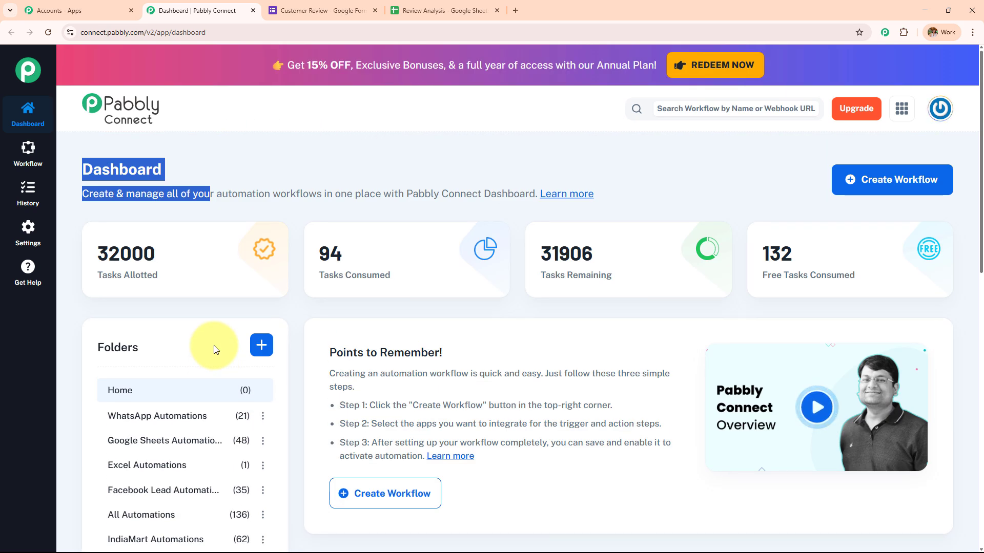
left_click(268, 334)
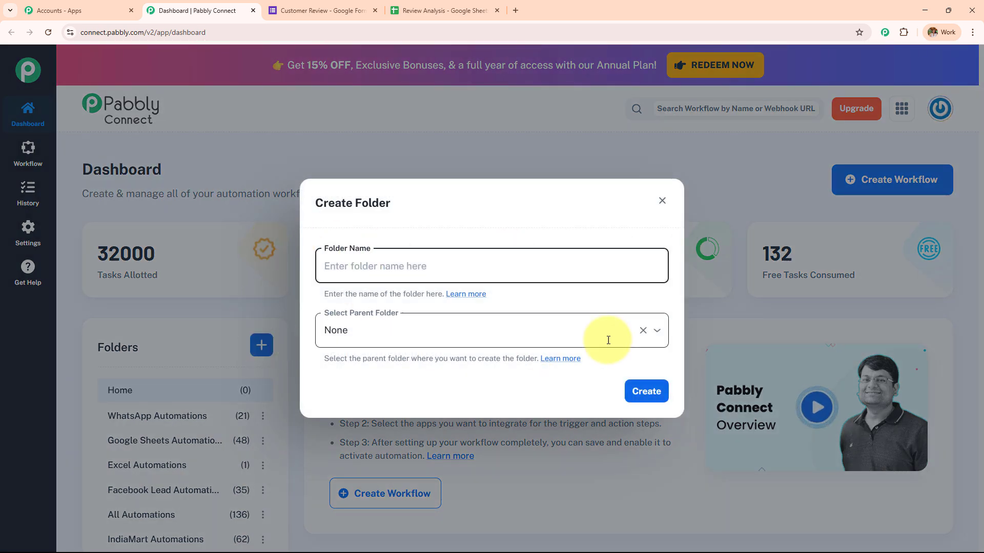
left_click(661, 203)
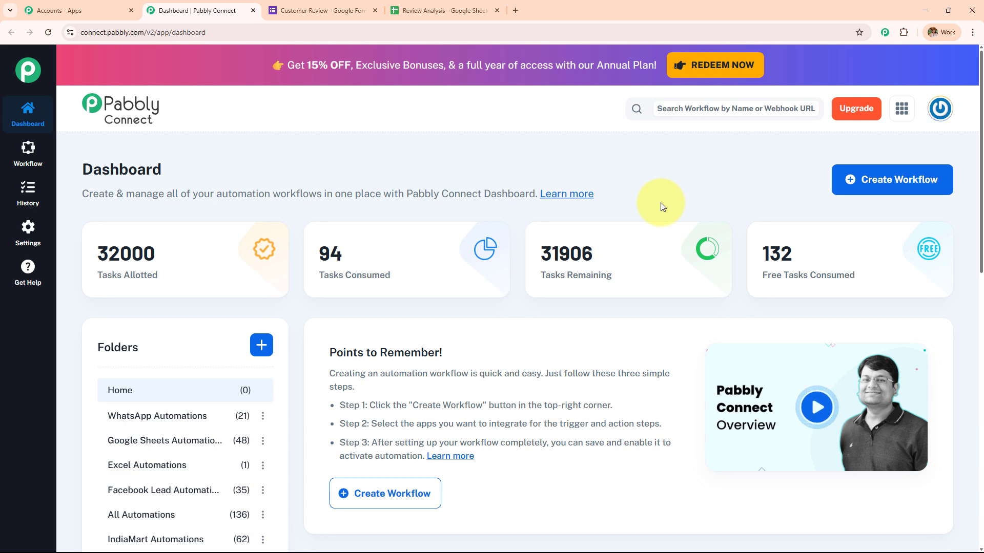
Step: Start a new workflow and name it "Build an AI Agent to Auto-Analyze Google Forms Customer Reviews"
left_click(866, 189)
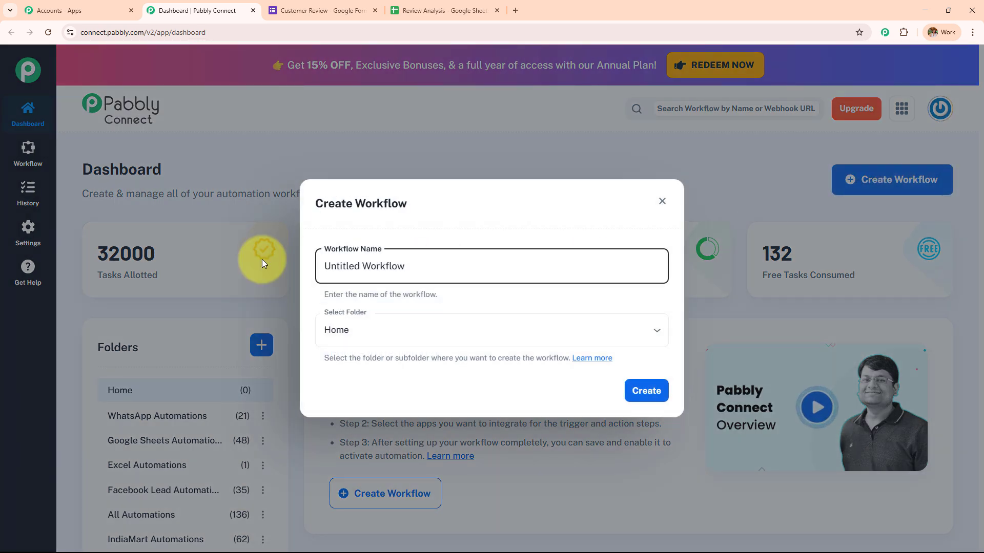
key("ctrl+a")
key("BackSpace")
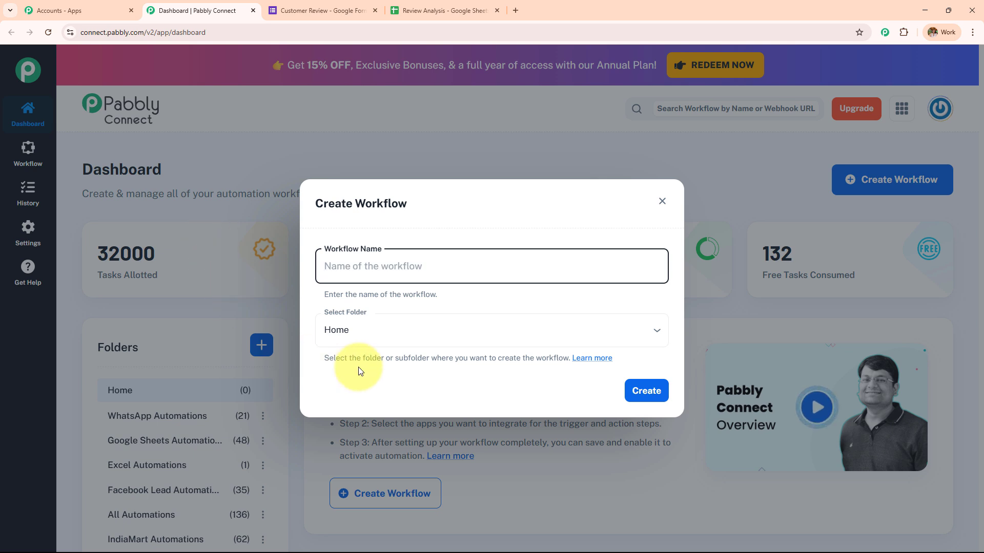
left_click(400, 333)
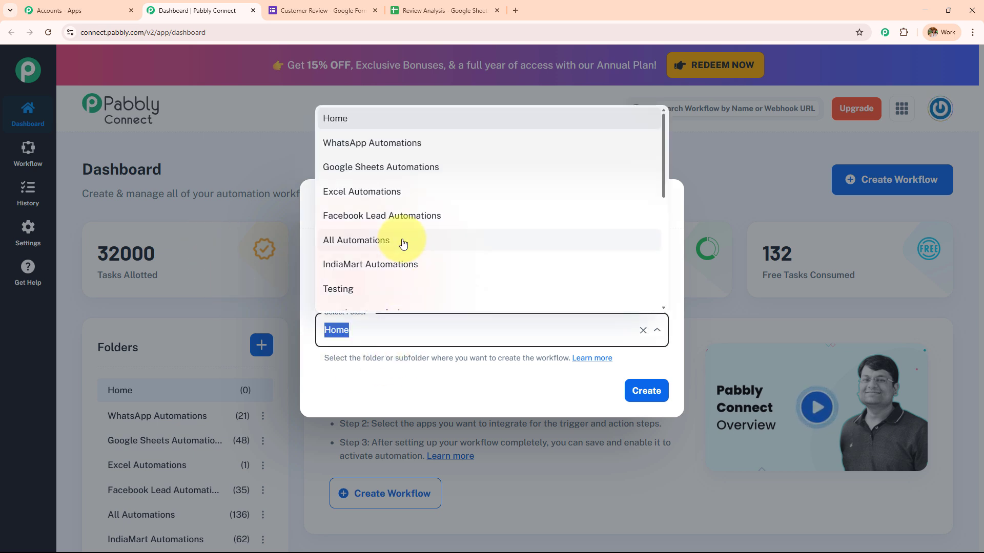
scroll(402, 243, "down", 5)
left_click(408, 405)
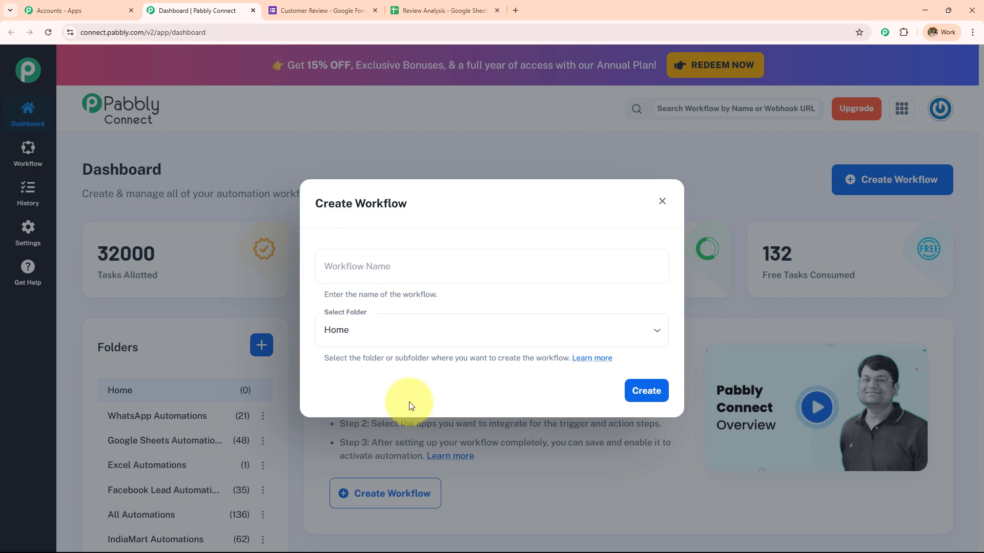
left_click(410, 267)
type("Build an AI Agent to Auto-Analyze Google Forms Customer Reviews")
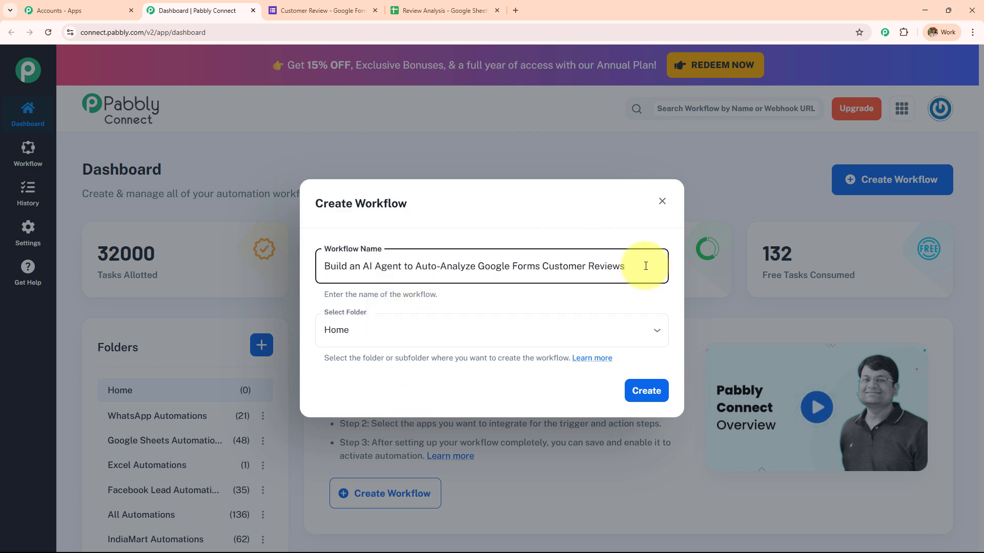
left_click_drag(640, 266, 266, 285)
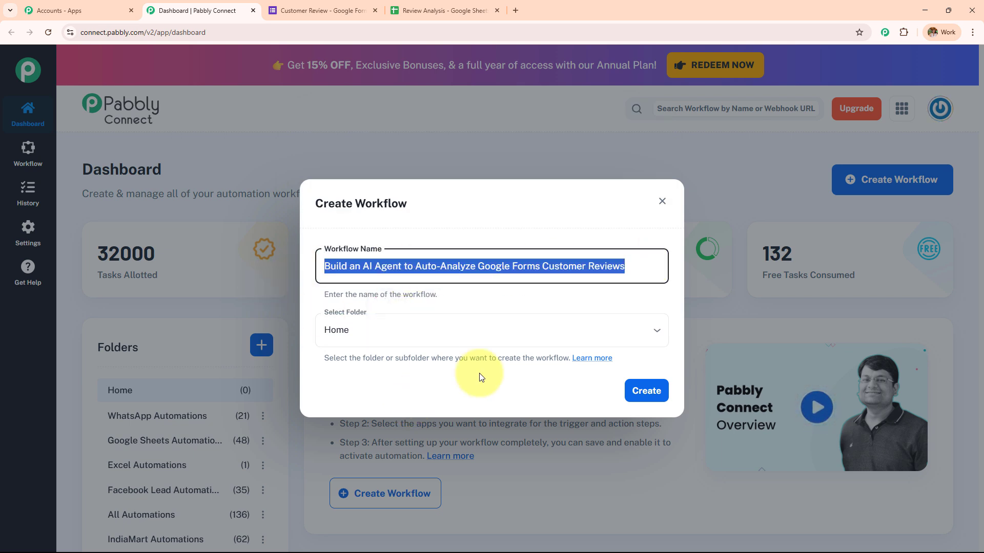
Step: Assign the new workflow to the AI Agent folder and create it
left_click(432, 334)
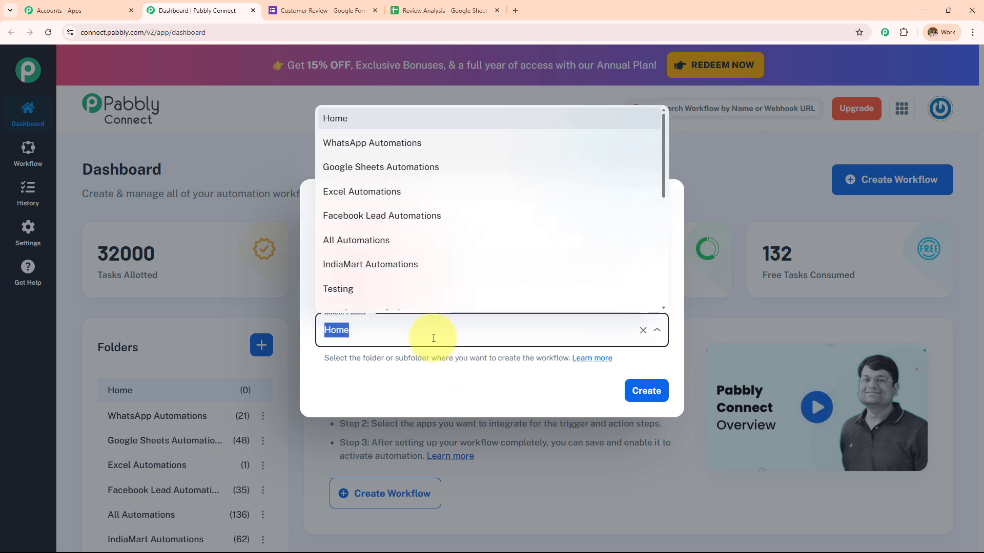
scroll(434, 215, "down", 5)
scroll(430, 230, "up", 4)
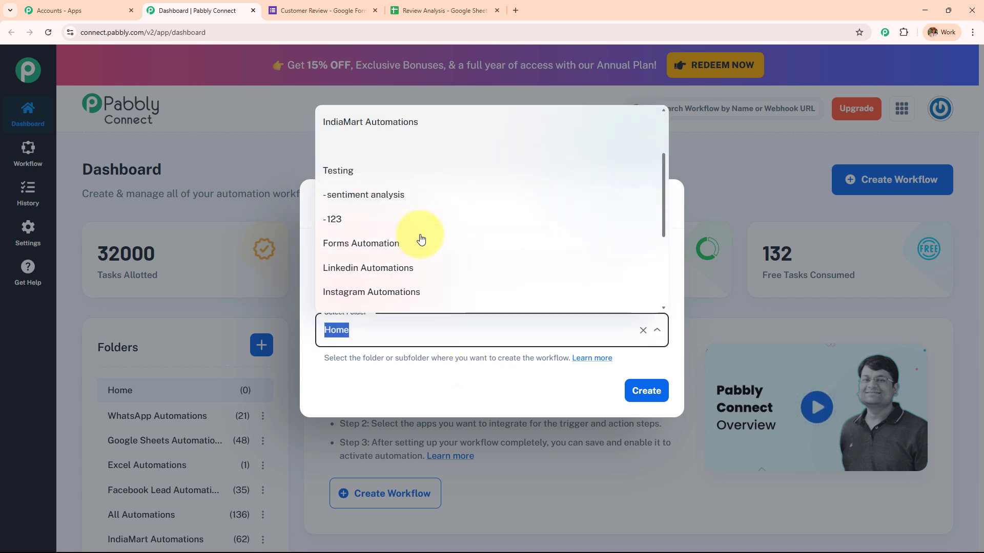
scroll(419, 238, "down", 4)
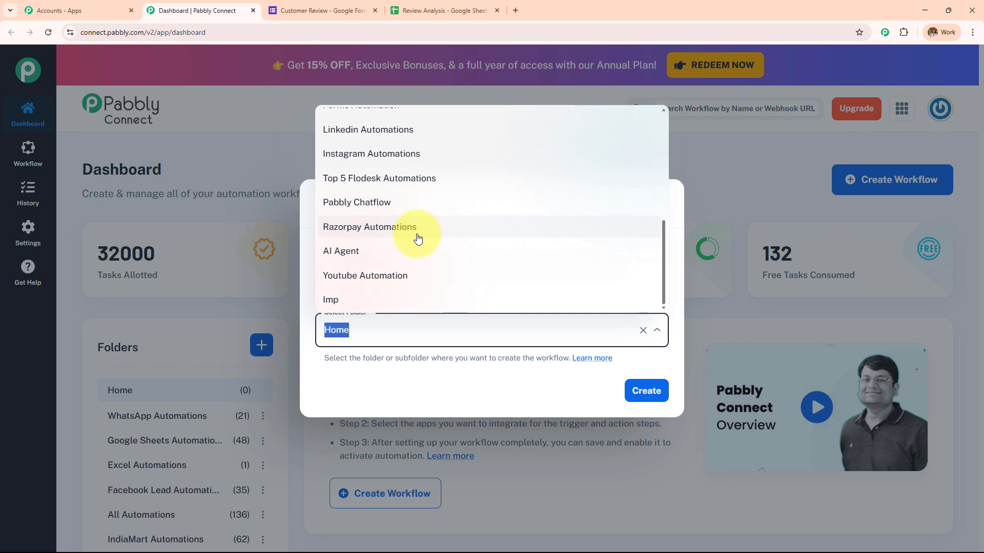
left_click(400, 250)
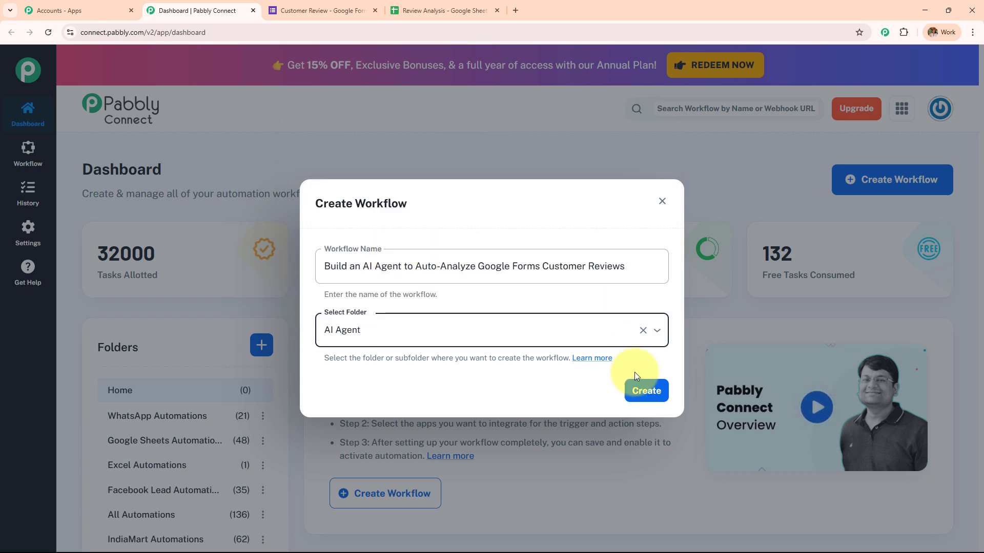
left_click(635, 395)
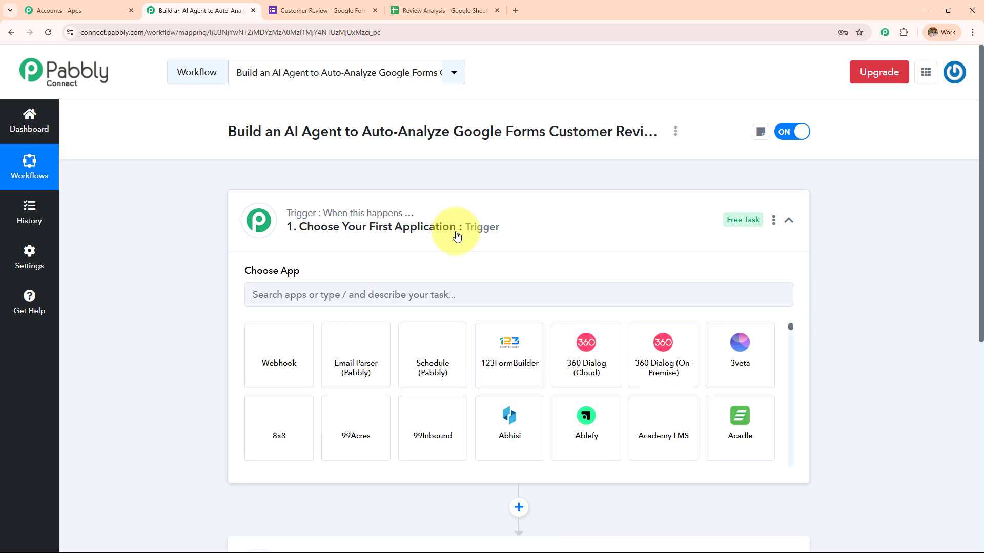
Step: Check the column headers of the Review Analysis spreadsheet in Google Sheets, and return to the Pabbly Connect workflow
left_click(535, 235)
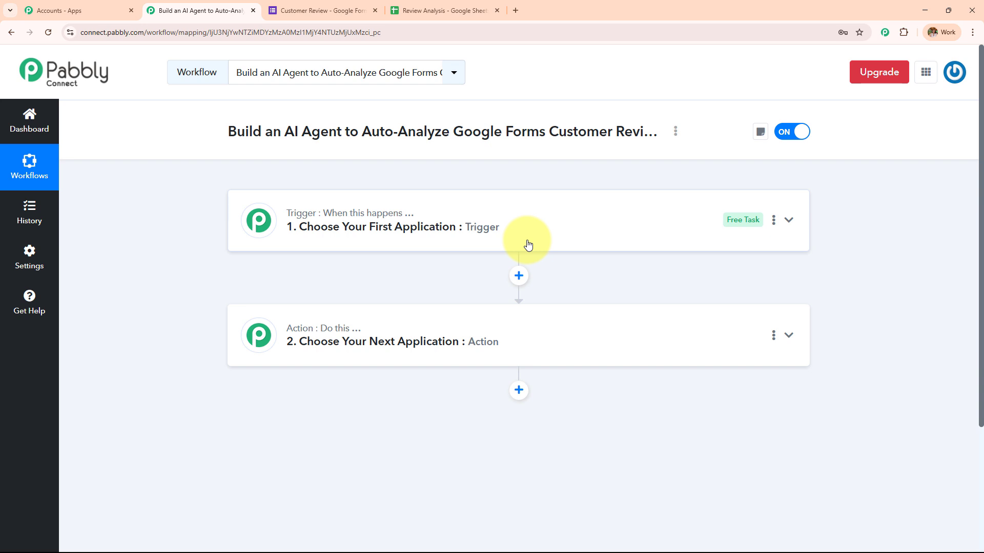
left_click(444, 10)
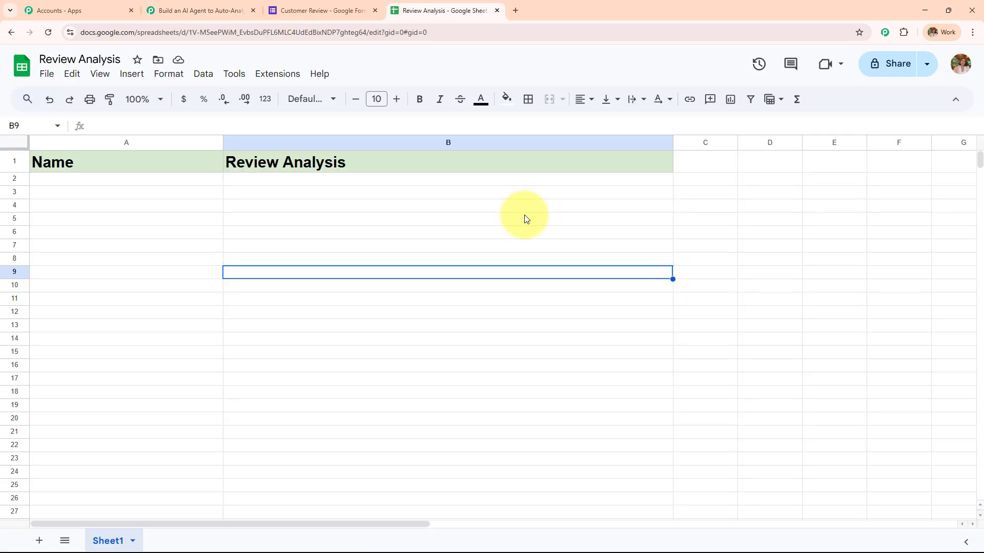
left_click(201, 10)
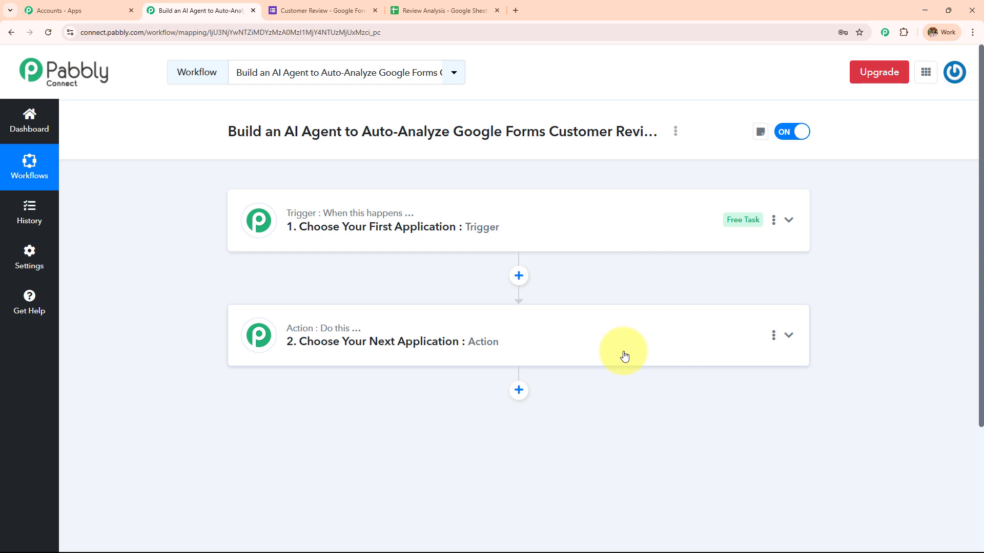
Step: Set the workflow's trigger app to Google Forms with New Response Received as the trigger event
left_click(568, 237)
left_click(427, 293)
type("G")
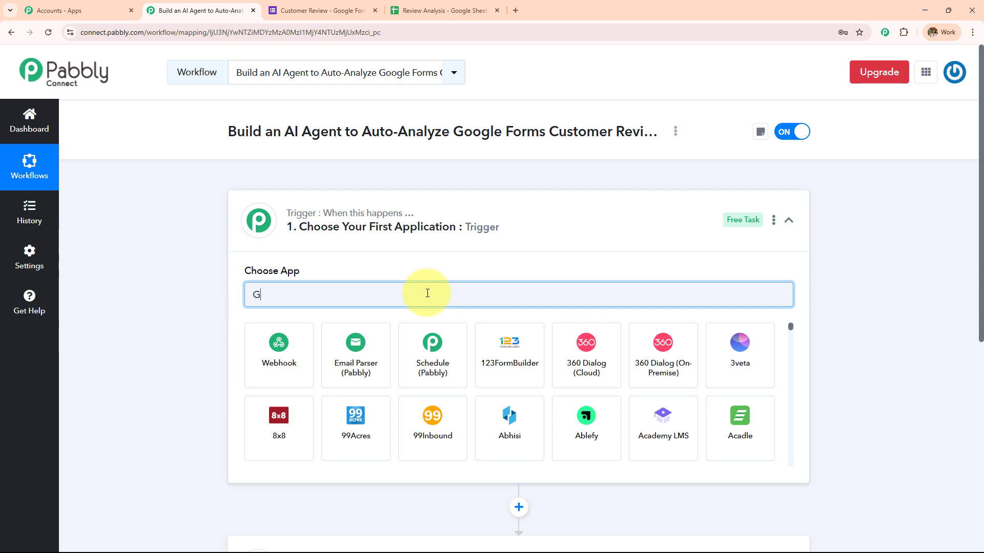
type("ooogle")
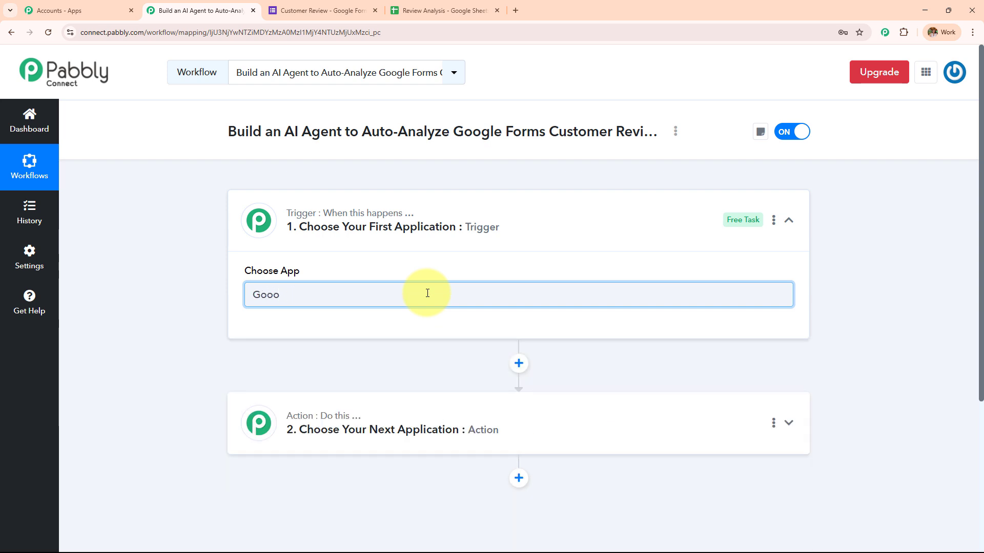
key("BackSpace")
type("gl")
left_click(353, 412)
left_click(342, 349)
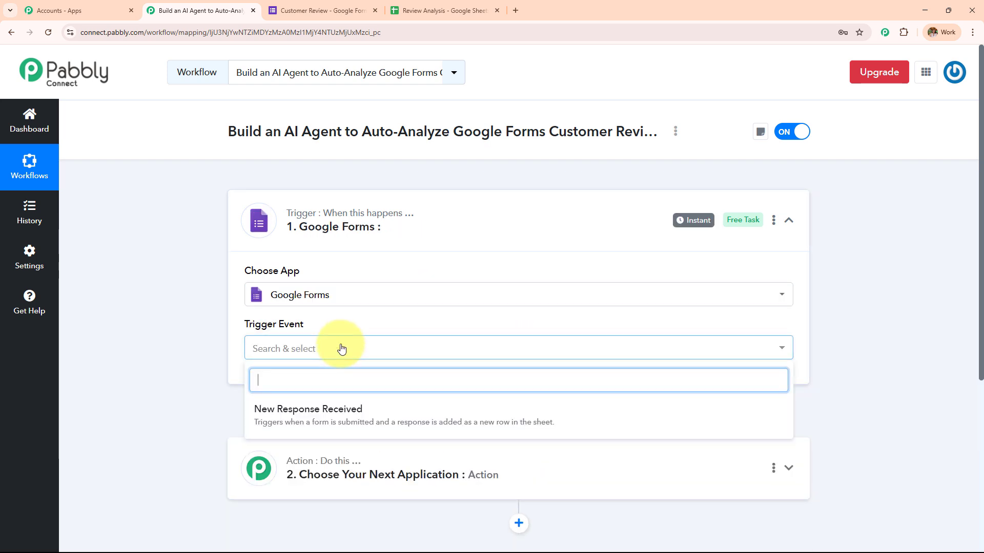
left_click(347, 421)
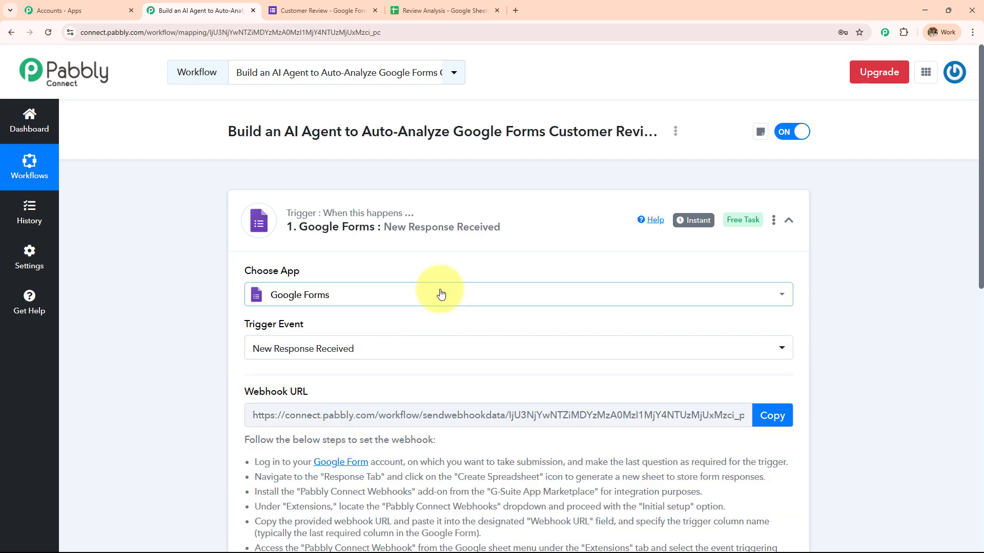
Step: Read the trigger's webhook setup instructions, and switch to Google Forms to review the Customer Review form's questions
scroll(441, 294, "down", 3)
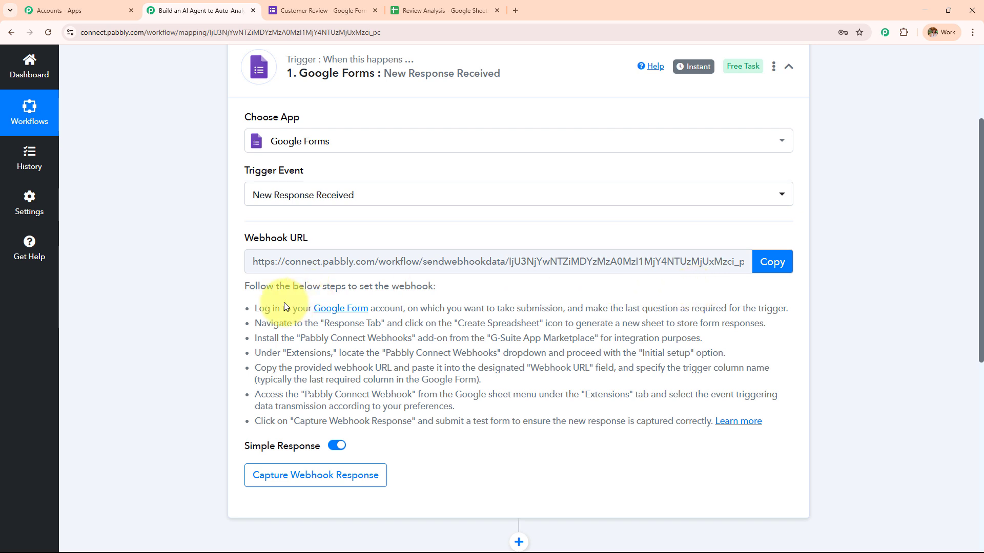
left_click_drag(247, 306, 447, 414)
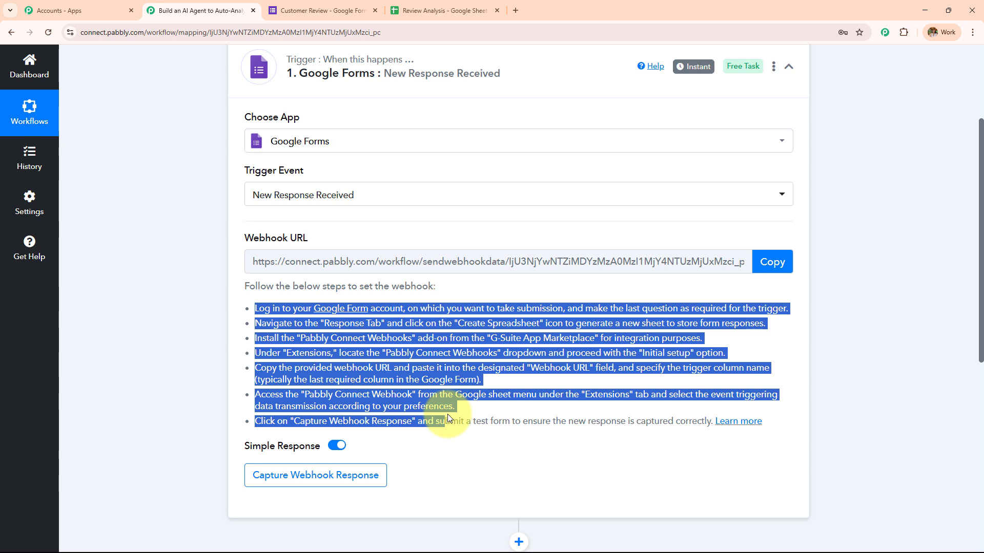
left_click(342, 10)
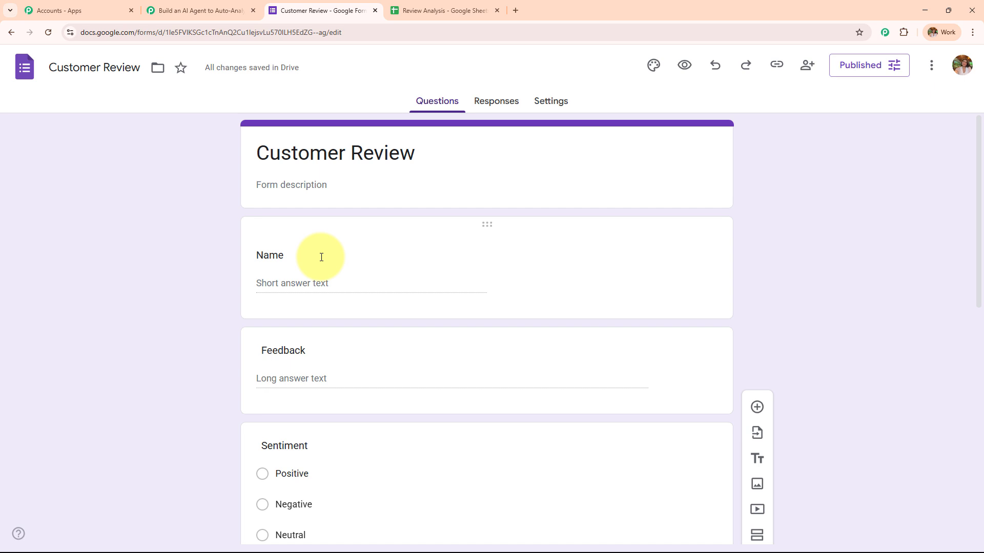
scroll(321, 257, "down", 5)
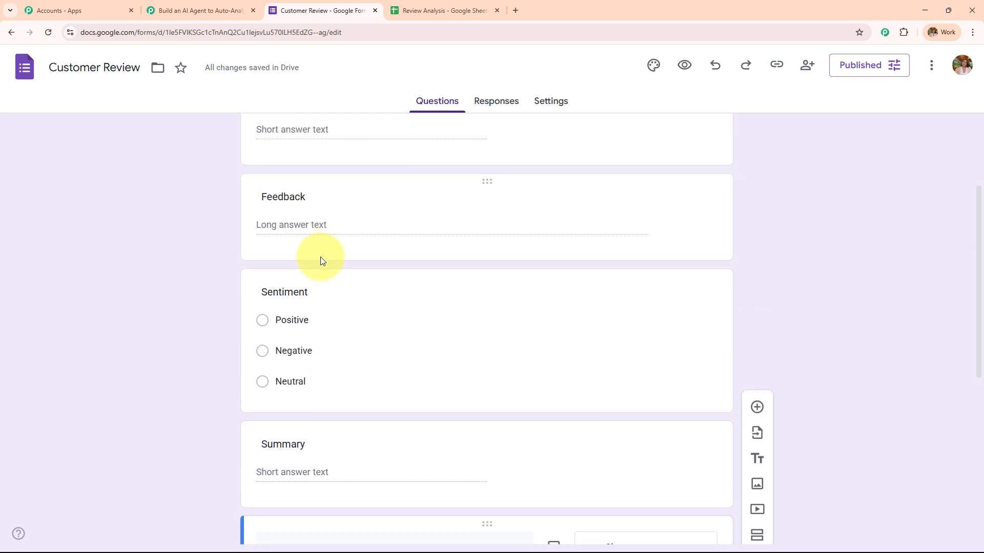
scroll(321, 256, "down", 5)
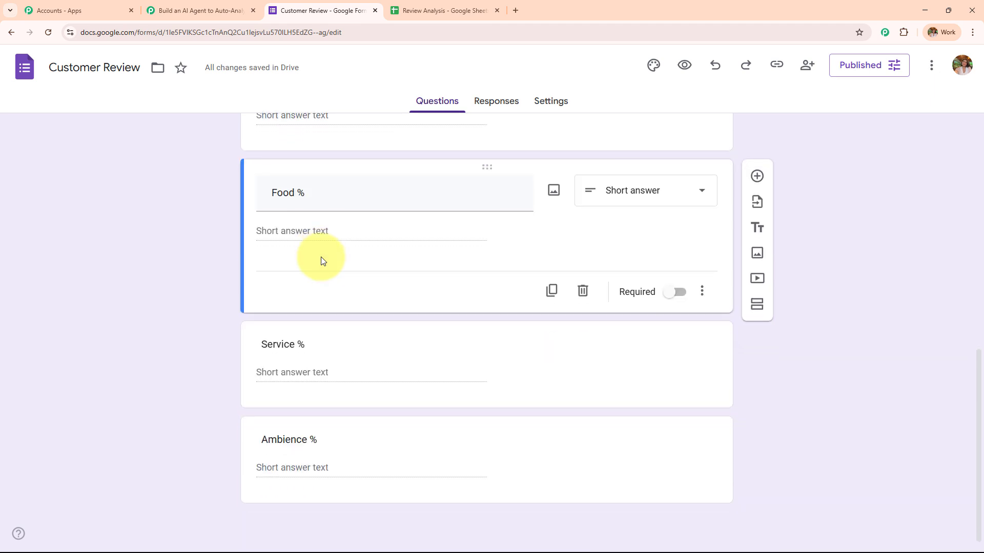
Step: Make the last question of the Customer Review form, Ambience %, required
scroll(203, 266, "up", 9)
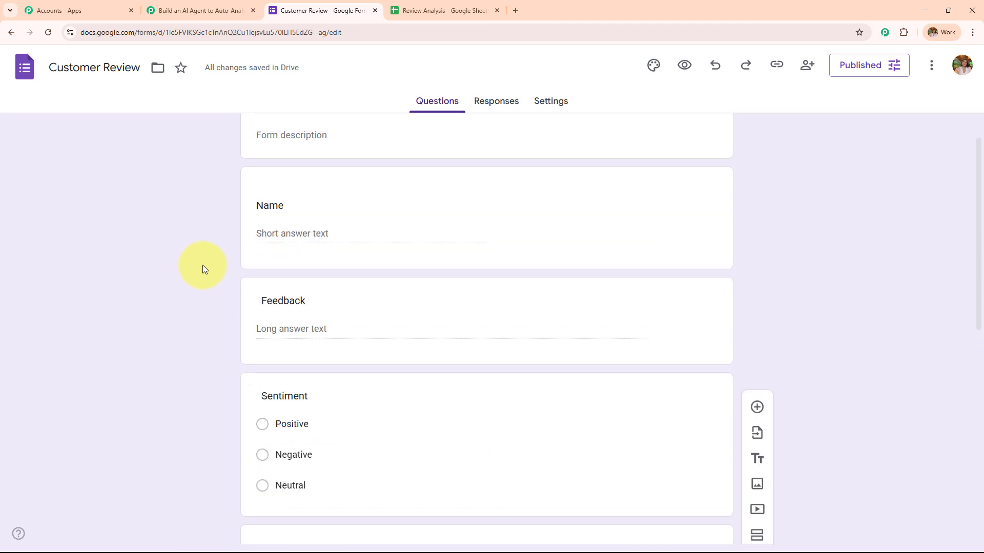
scroll(201, 265, "up", 1)
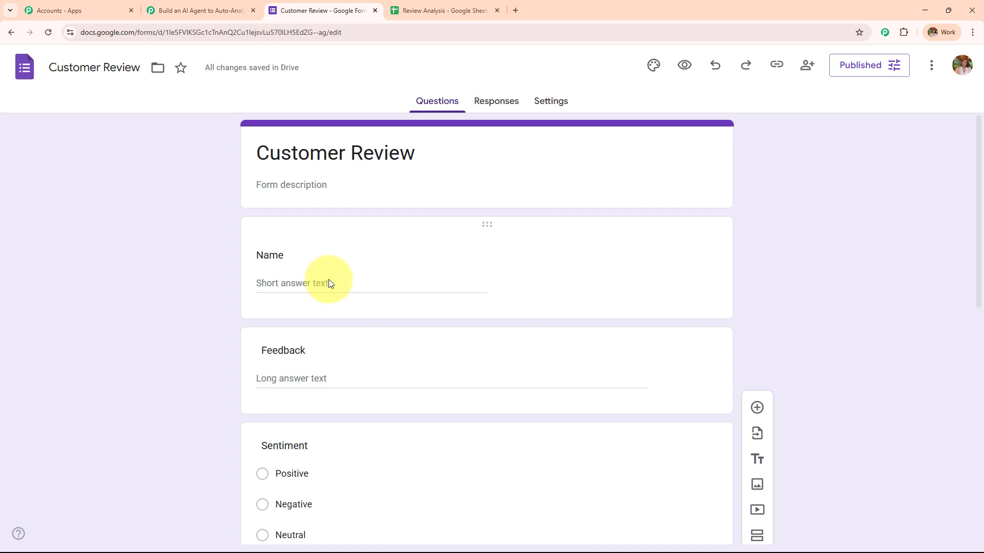
left_click(202, 4)
left_click(300, 7)
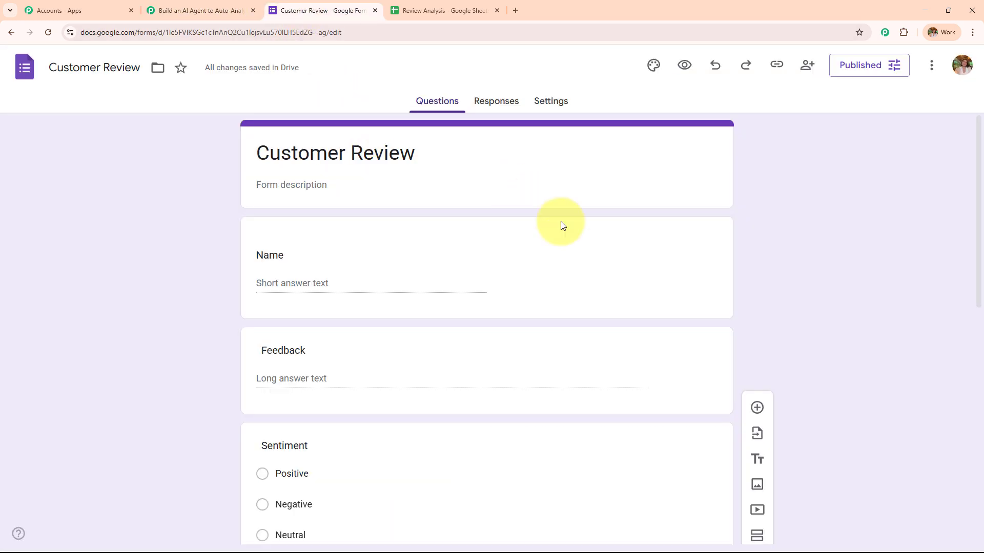
scroll(570, 226, "down", 10)
left_click(683, 516)
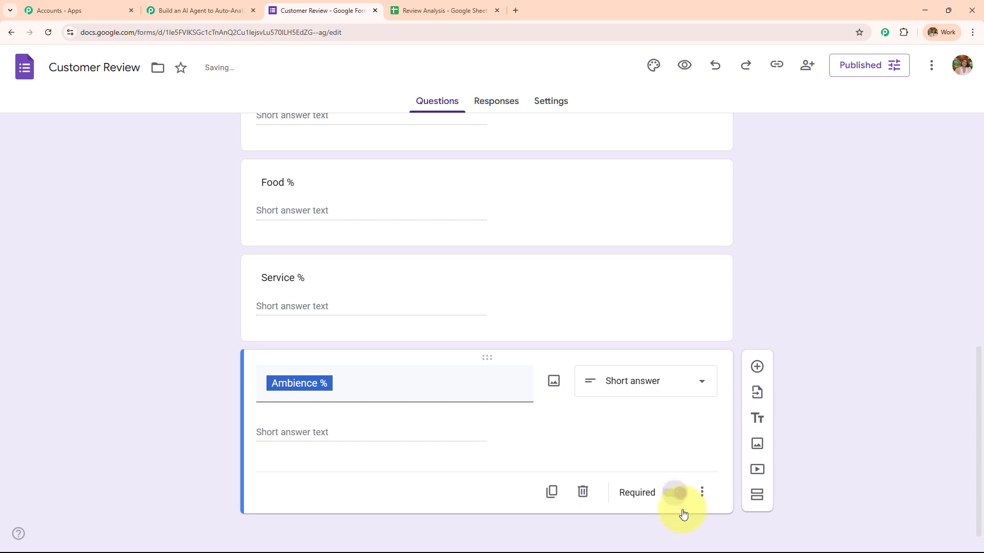
left_click(681, 483)
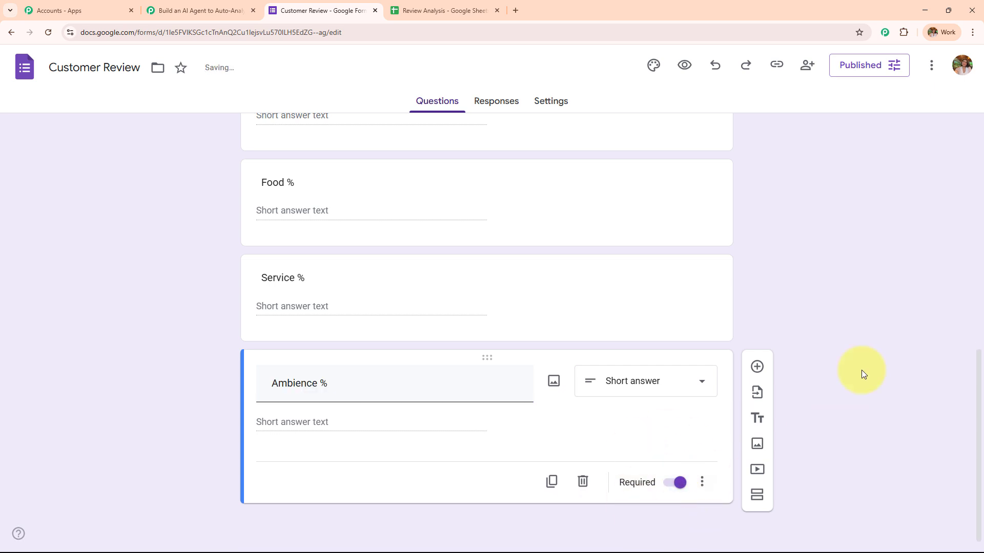
Step: Link the form's responses to a new spreadsheet named Customer Review (Responses)
left_click(494, 103)
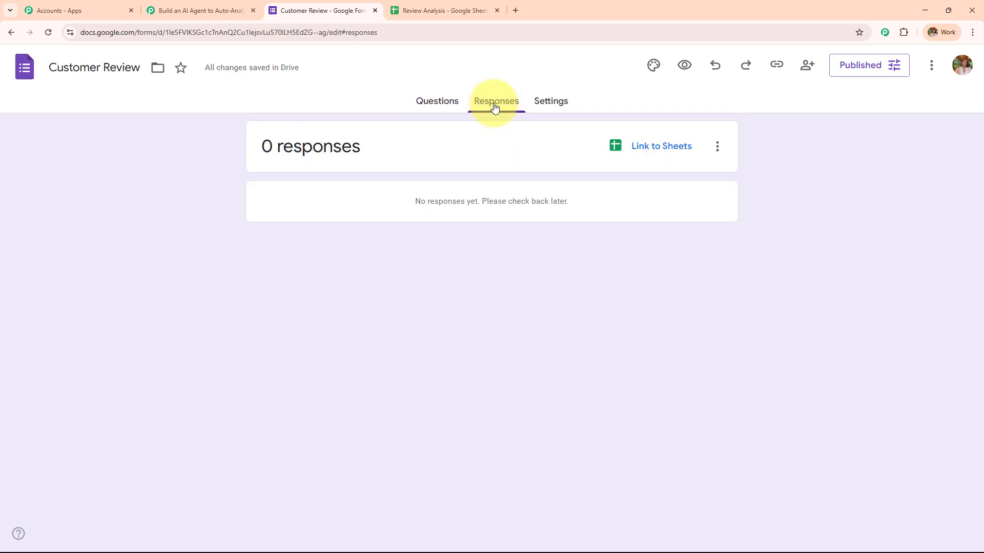
left_click(648, 153)
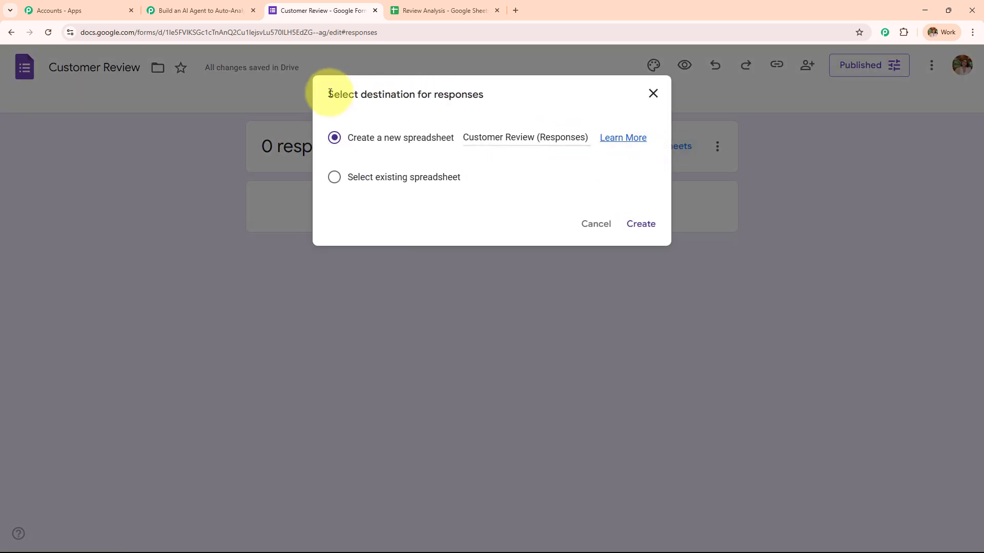
left_click_drag(325, 93, 492, 92)
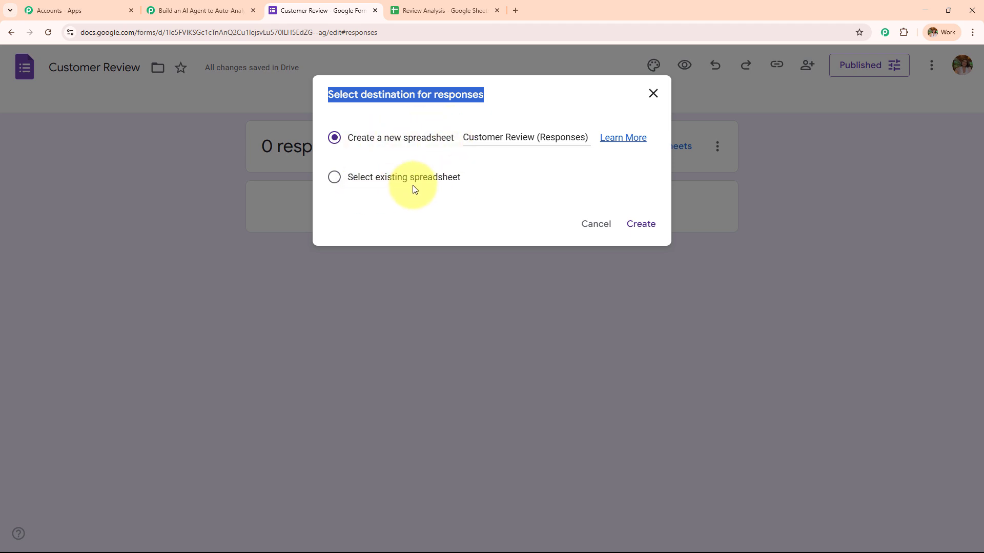
left_click(648, 235)
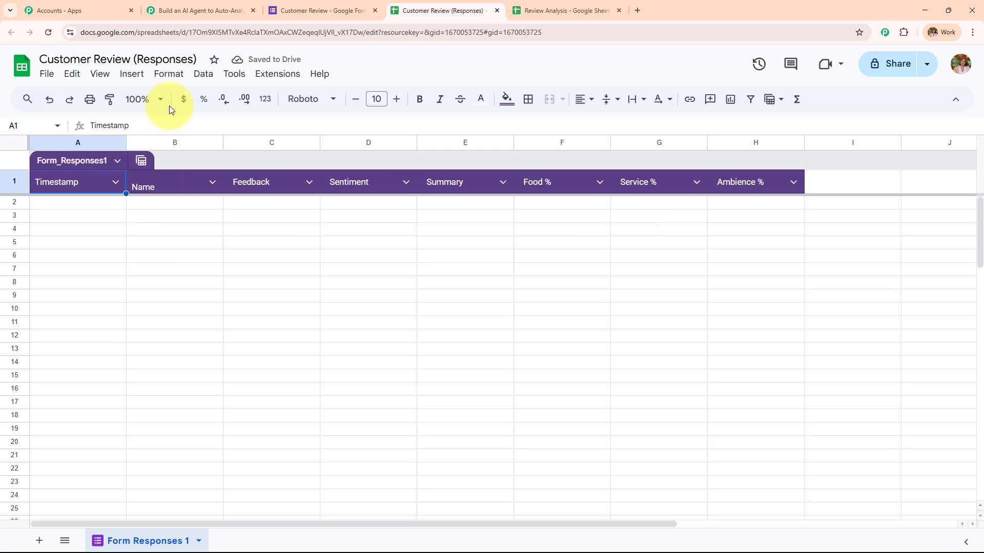
Step: Zoom the responses sheet to 125% and compare its column headers with the questions in the Customer Review form
left_click(153, 99)
left_click(142, 205)
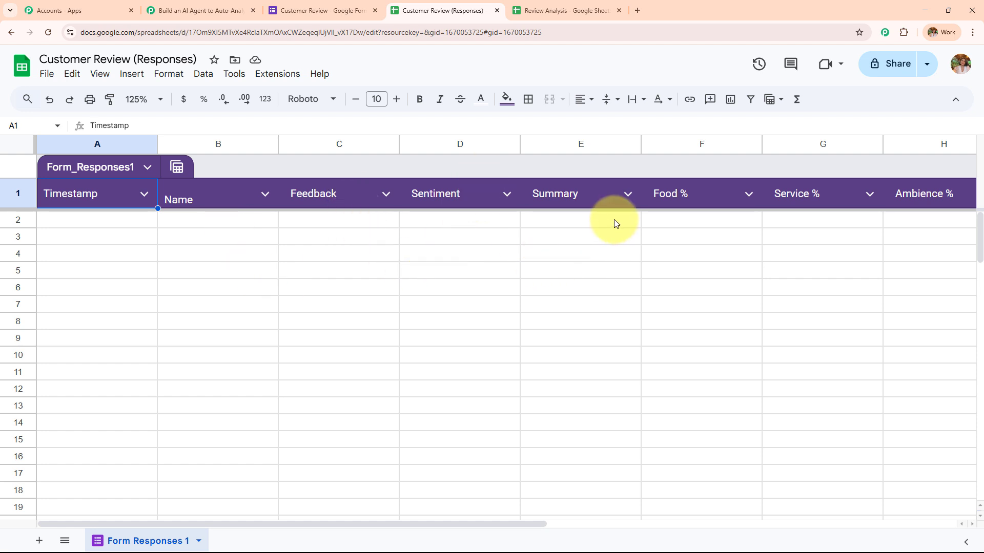
left_click(270, 10)
left_click(434, 100)
scroll(464, 323, "down", 6)
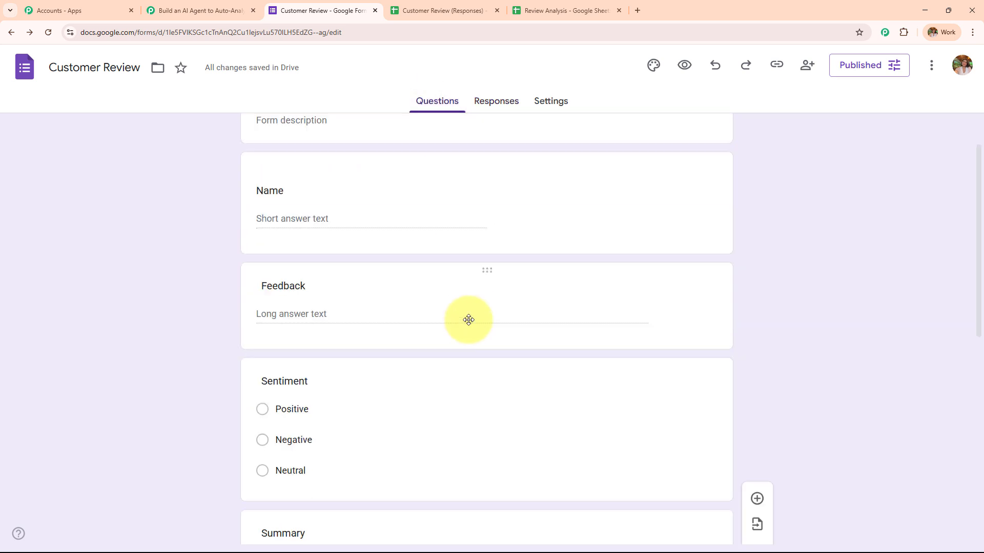
scroll(460, 330, "down", 3)
scroll(458, 333, "up", 10)
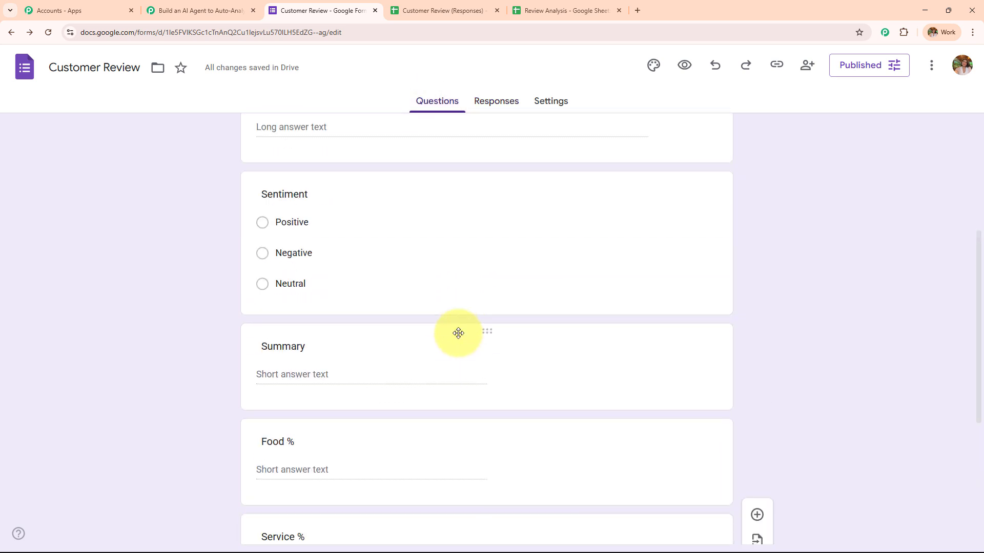
left_click(430, 9)
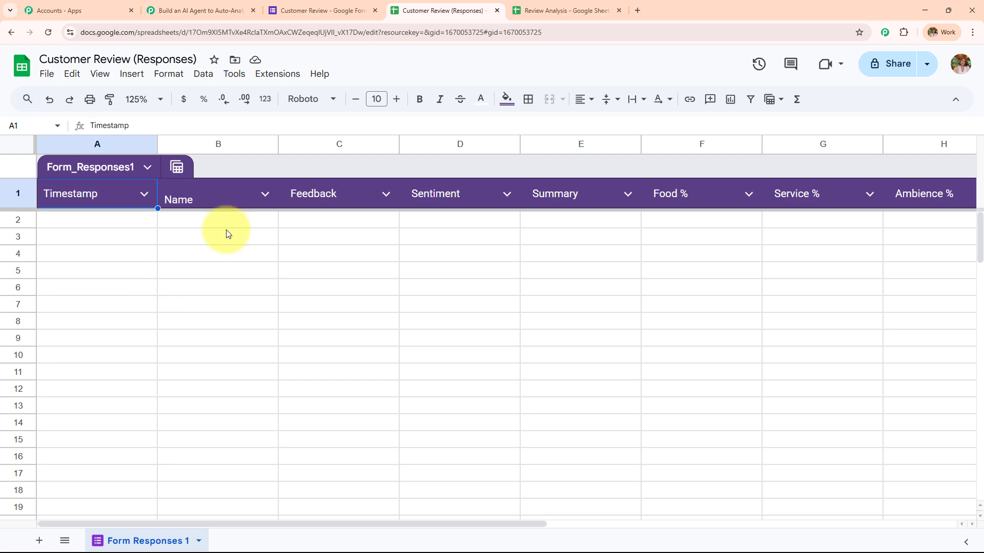
Step: Copy the Customer Review form's responder link and open the live form in a new browser tab
left_click(352, 8)
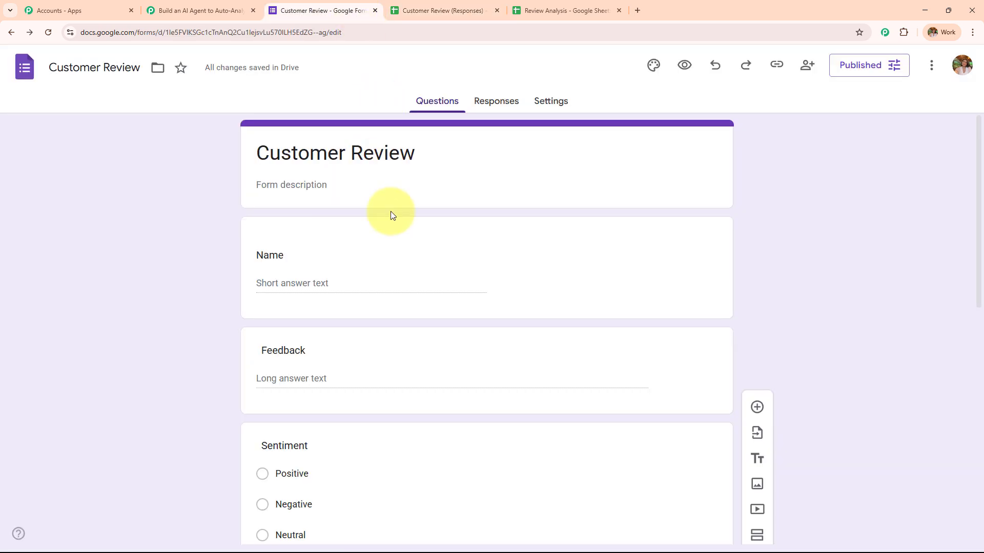
left_click(782, 70)
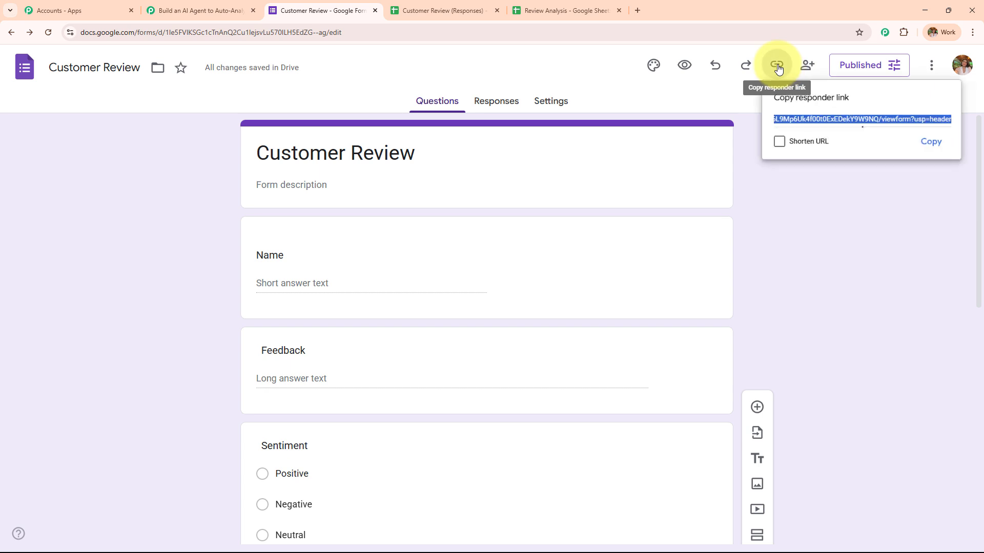
left_click(945, 146)
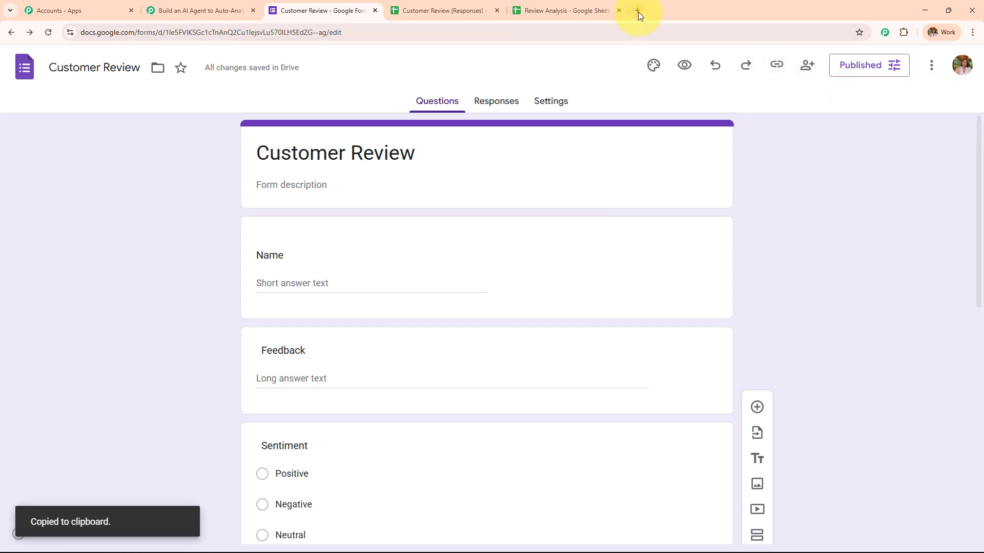
left_click(637, 10)
left_click(636, 30)
key("ctrl+v")
key("Return")
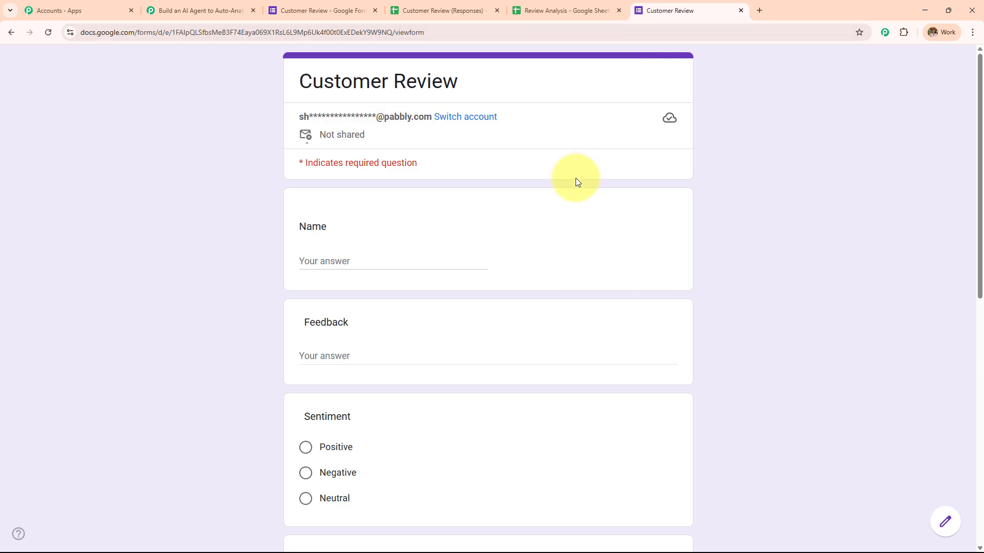
scroll(567, 233, "down", 7)
scroll(567, 235, "up", 7)
scroll(566, 235, "up", 1)
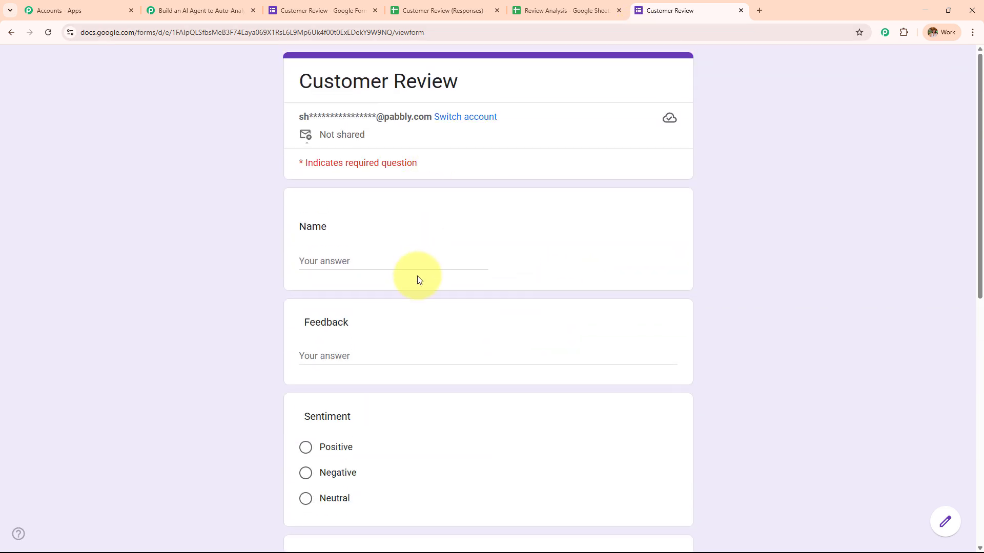
Step: Answer the form: Name Latest User, Feedback "Loved the pizza, but service was slow", Sentiment Positive, Summary "Loved food, slow service", Food 80%, Service 15%, Ambience 5%
left_click(417, 258)
type("Latest US")
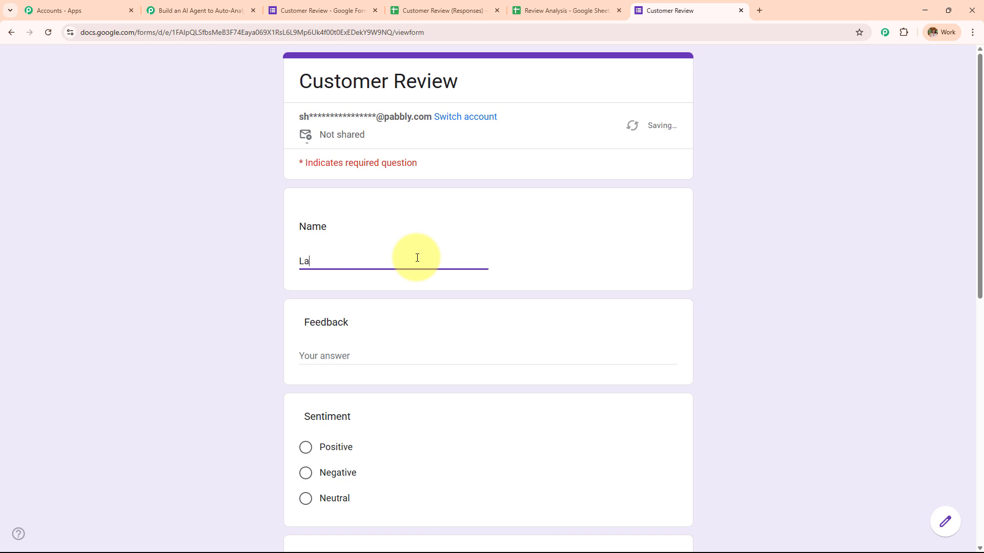
key("BackSpace")
key("BackSpace")
type("ser")
left_click(328, 264)
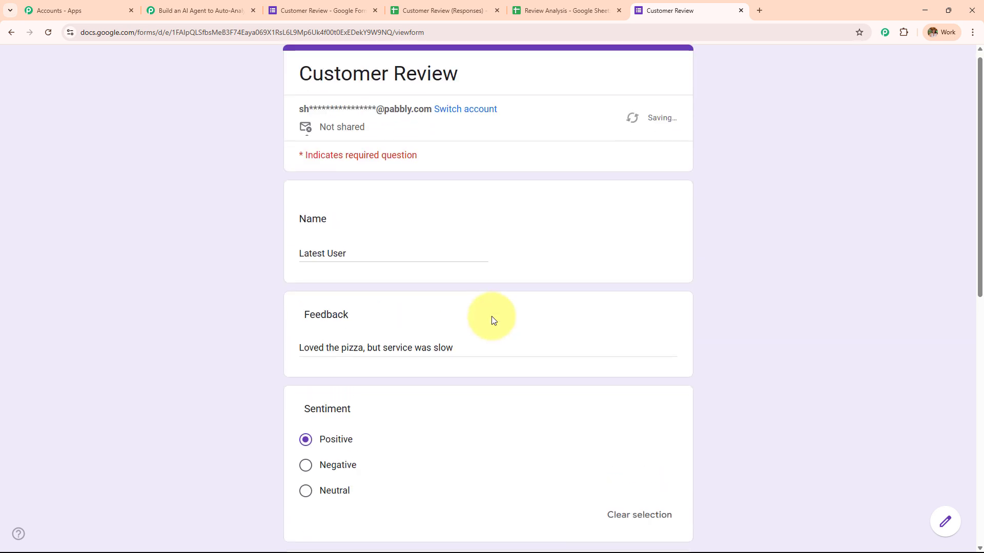
Step: Review the test answers entered in the form, and check the Review Analysis and Customer Review (Responses) spreadsheets
scroll(492, 321, "down", 3)
scroll(491, 320, "down", 1)
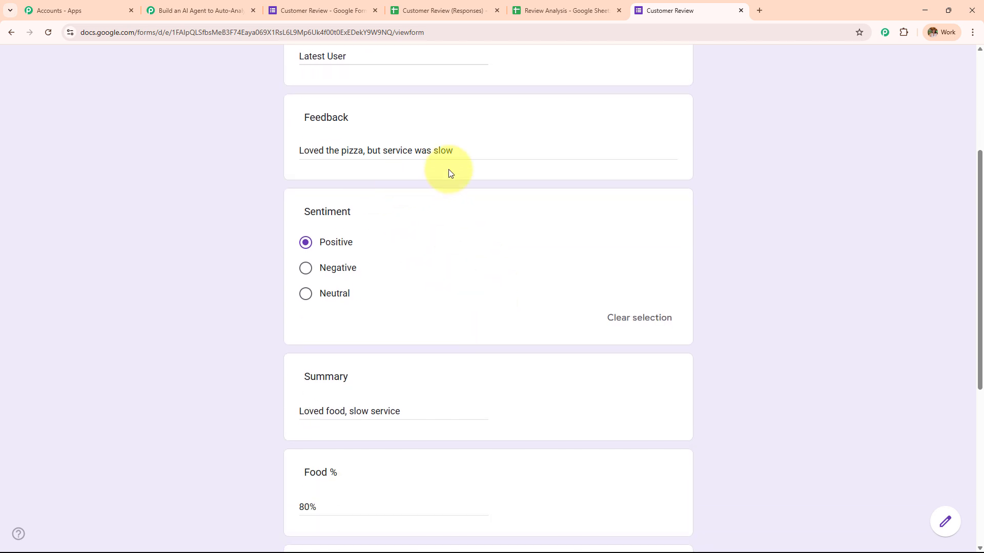
scroll(450, 177, "down", 2)
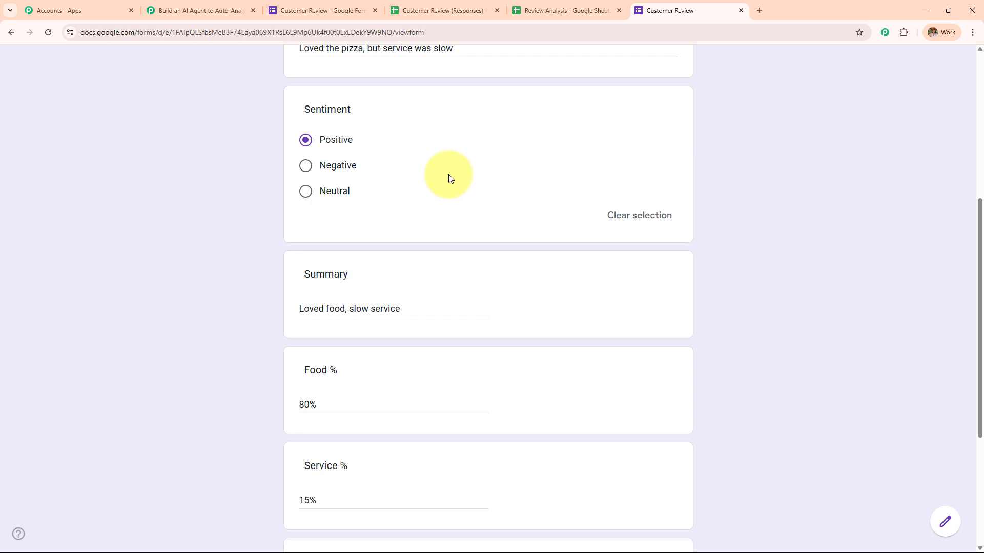
scroll(449, 178, "down", 2)
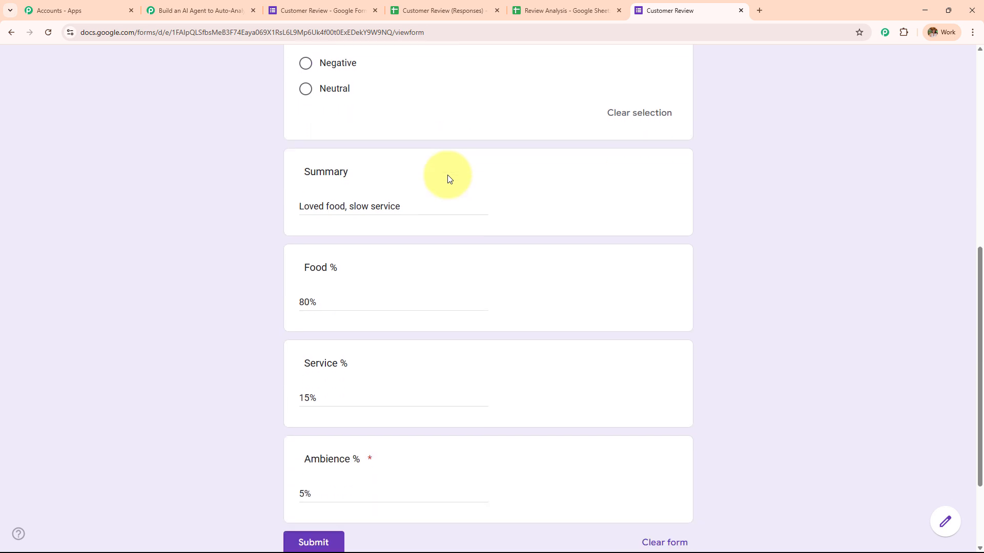
scroll(432, 207, "down", 2)
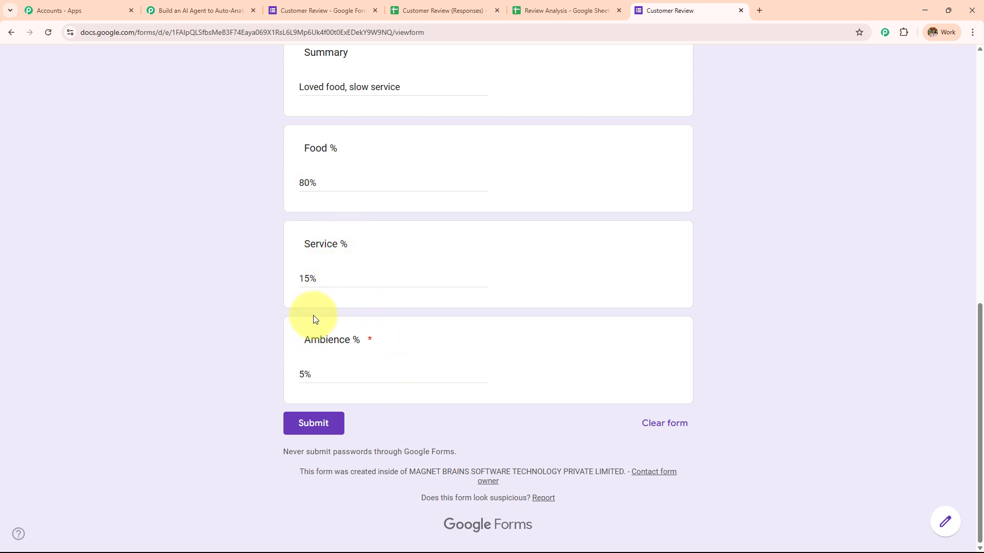
scroll(471, 343, "up", 10)
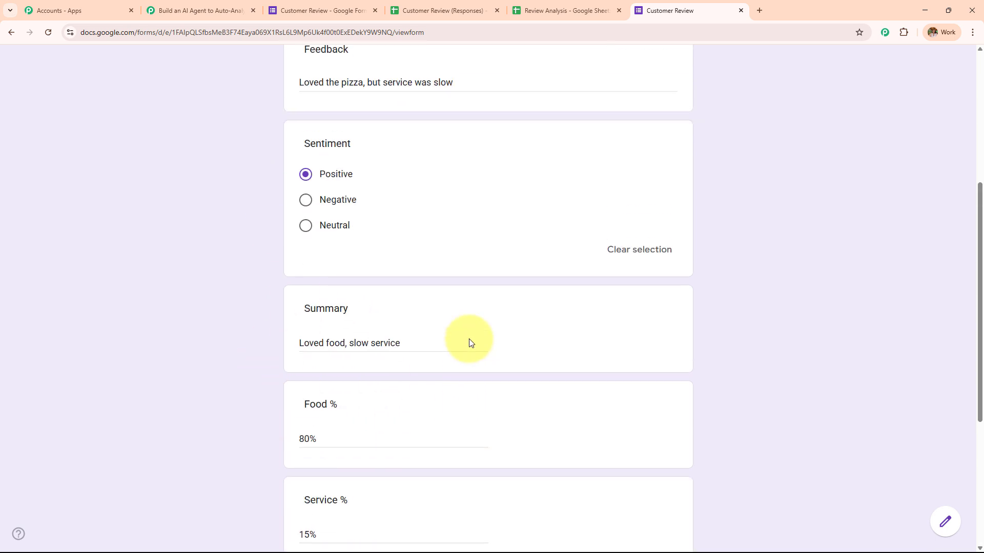
scroll(470, 338, "down", 5)
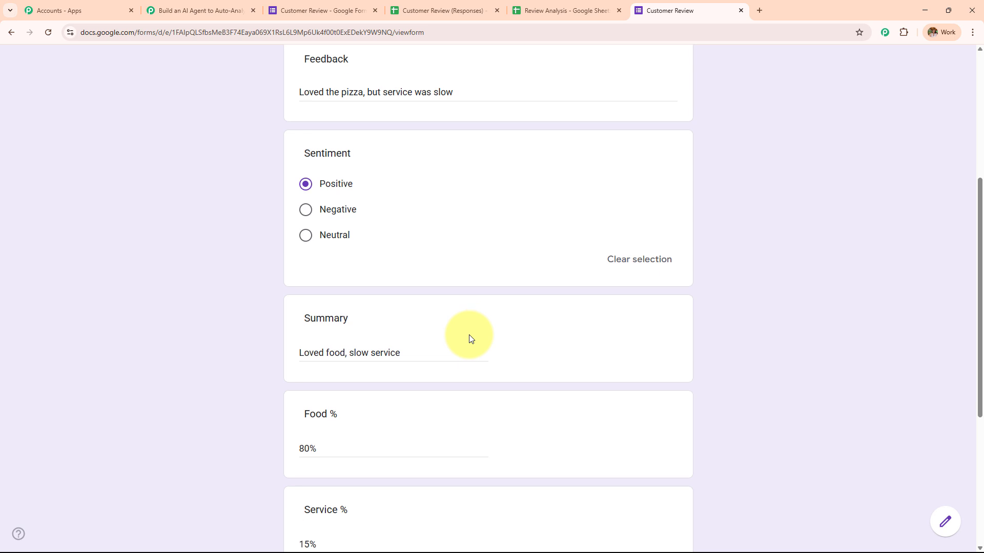
scroll(471, 338, "down", 4)
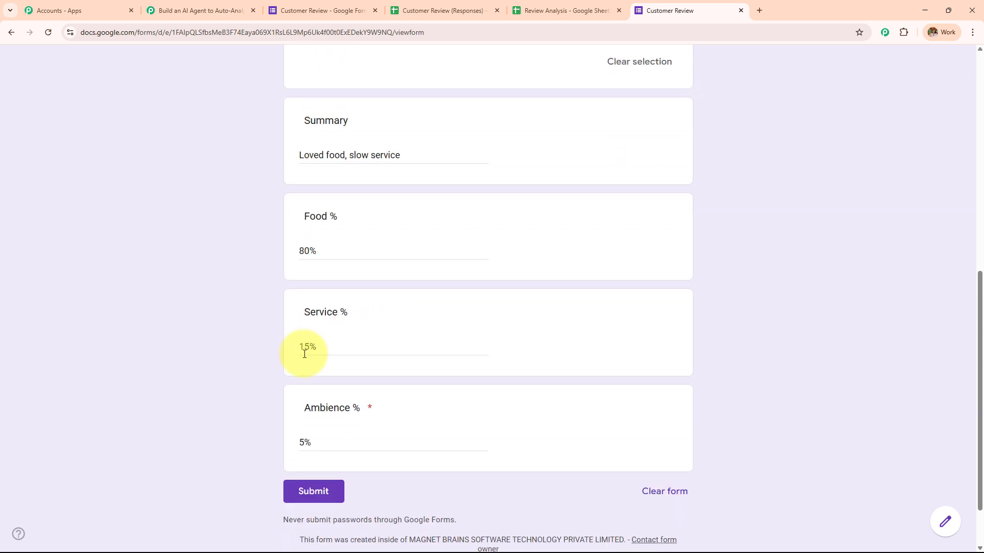
scroll(571, 274, "down", 2)
left_click(592, 10)
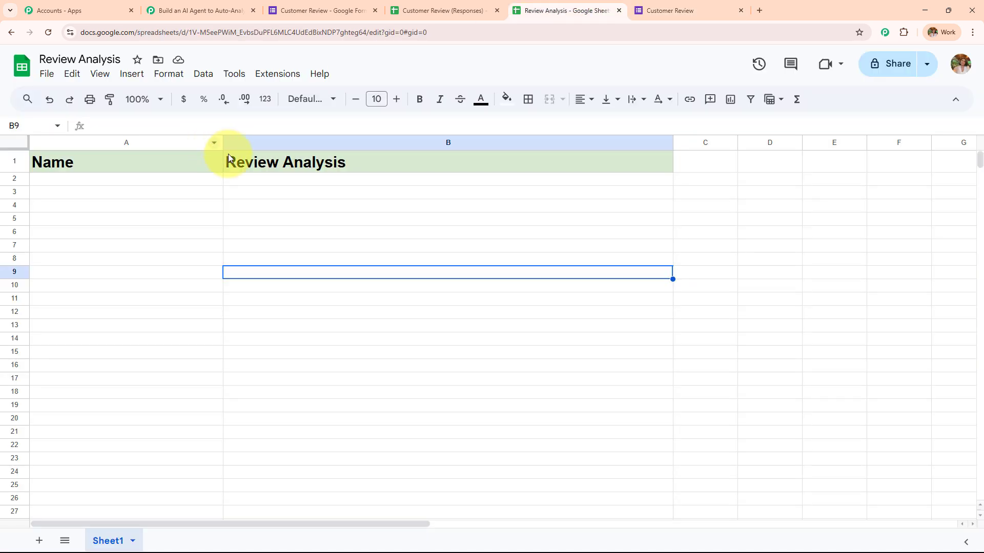
left_click(410, 10)
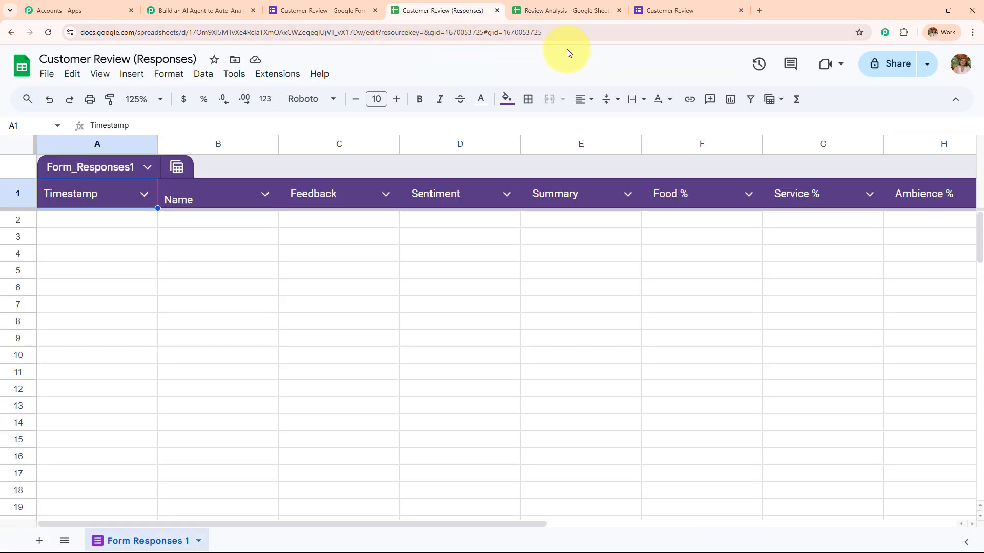
Step: Return to the filled-in Customer Review form and submit the test response
left_click(668, 10)
left_click(312, 424)
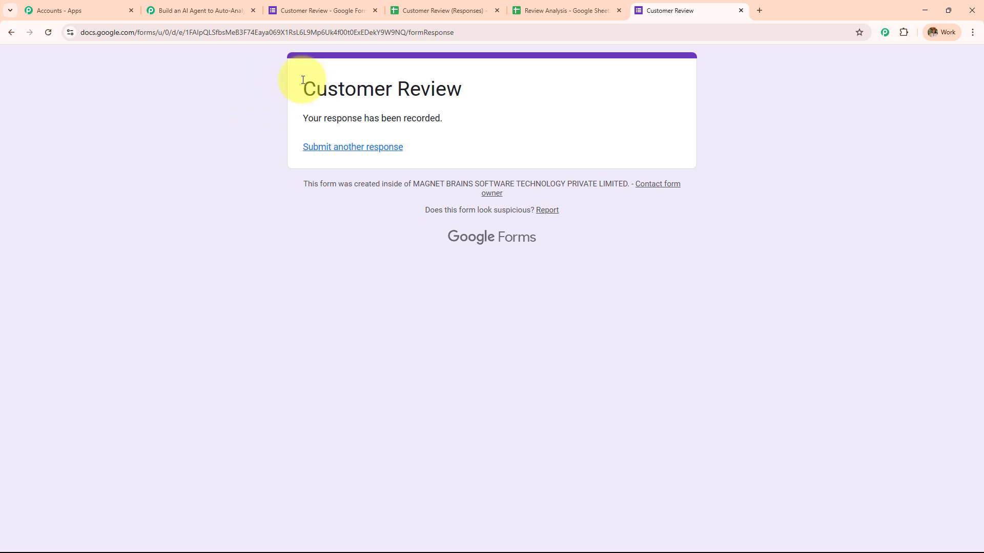
left_click_drag(297, 78, 445, 191)
Step: Check the submitted test response across all columns of the Customer Review (Responses) spreadsheet
left_click(407, 10)
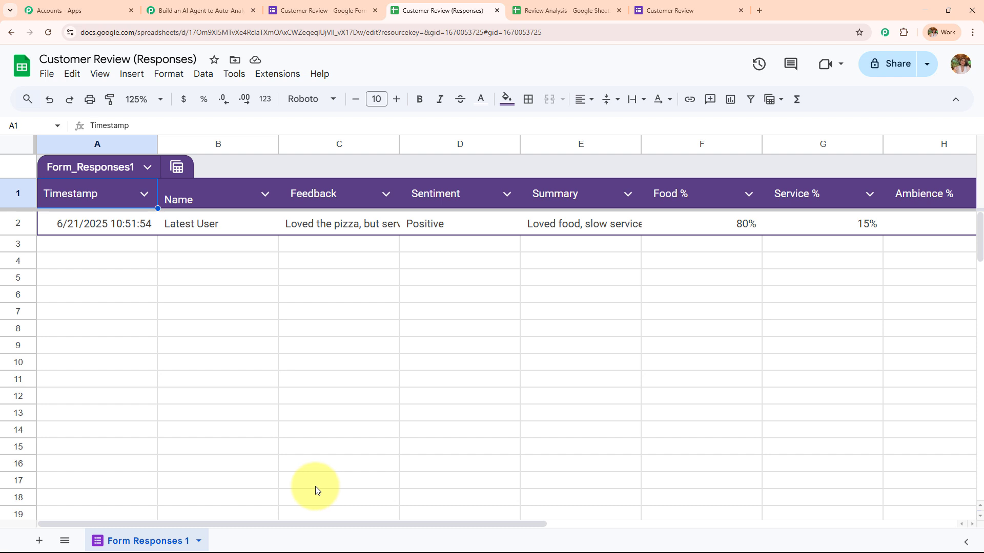
left_click_drag(345, 522, 398, 521)
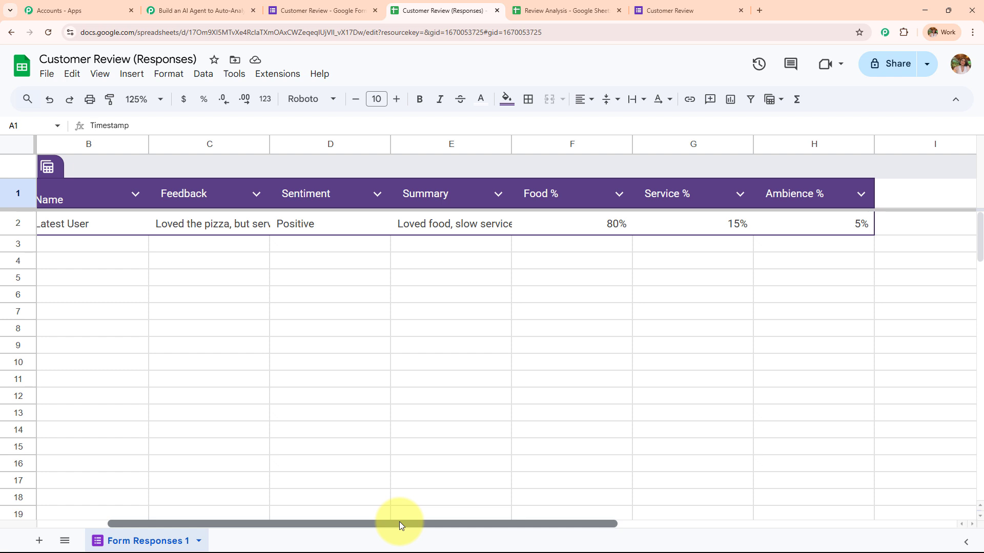
left_click_drag(399, 521, 537, 526)
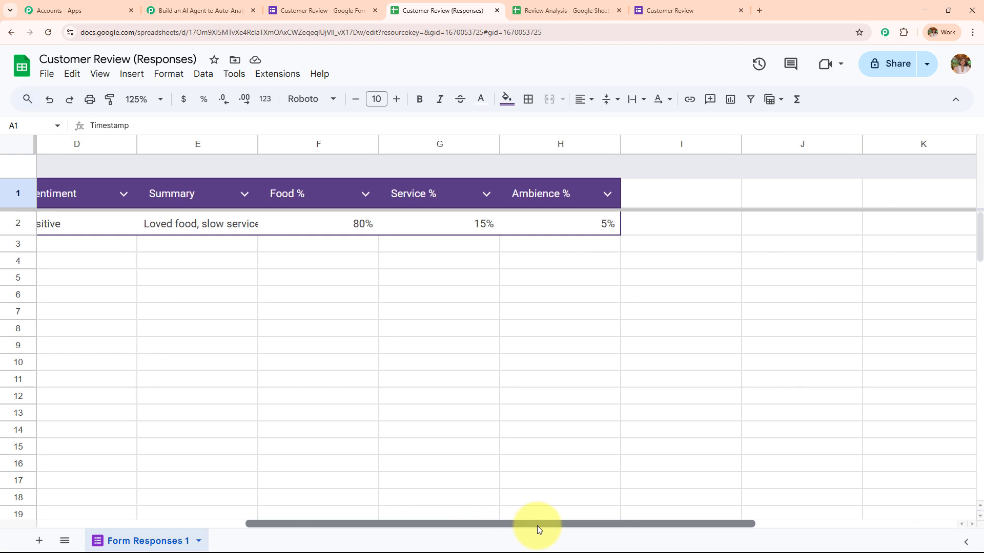
left_click_drag(537, 526, 169, 529)
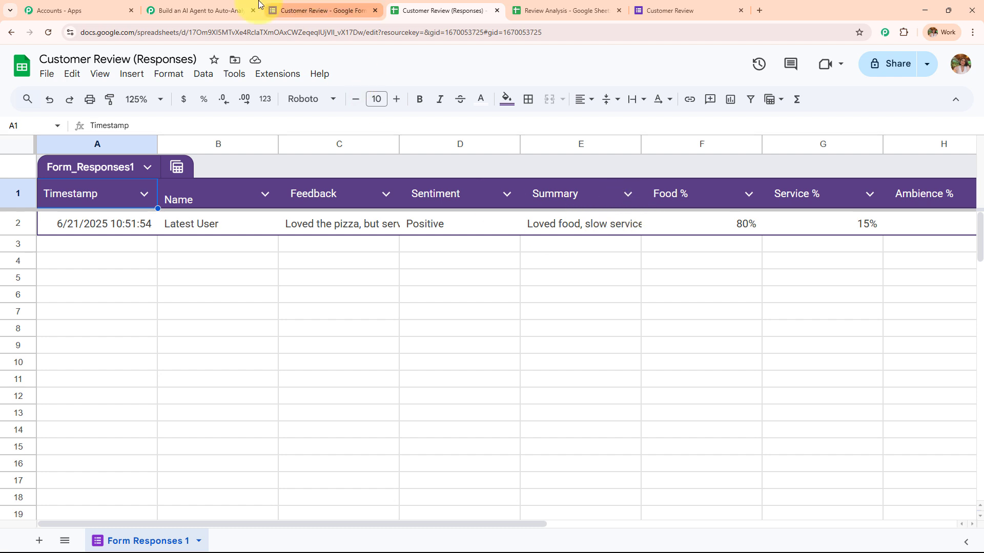
Step: Switch back to the Pabbly Connect workflow and consult the Google Forms trigger's webhook setup instructions
left_click(231, 10)
scroll(435, 284, "down", 1)
scroll(436, 283, "down", 2)
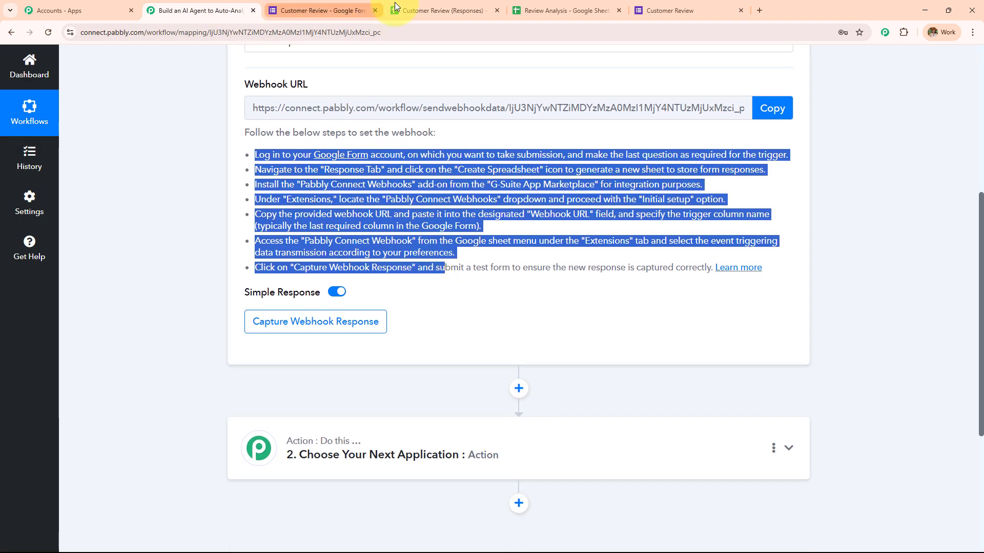
Step: Switch to the Customer Review (Responses) spreadsheet and look up the Pabbly Connect Webhooks add-on in the Google Workspace Marketplace
left_click(449, 4)
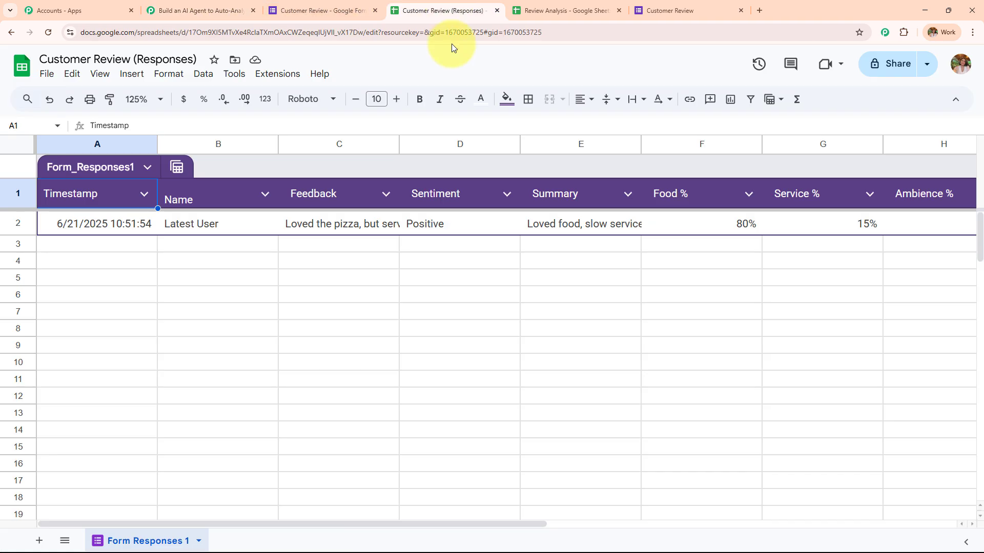
left_click(278, 76)
mouse_move(290, 102)
left_click(527, 103)
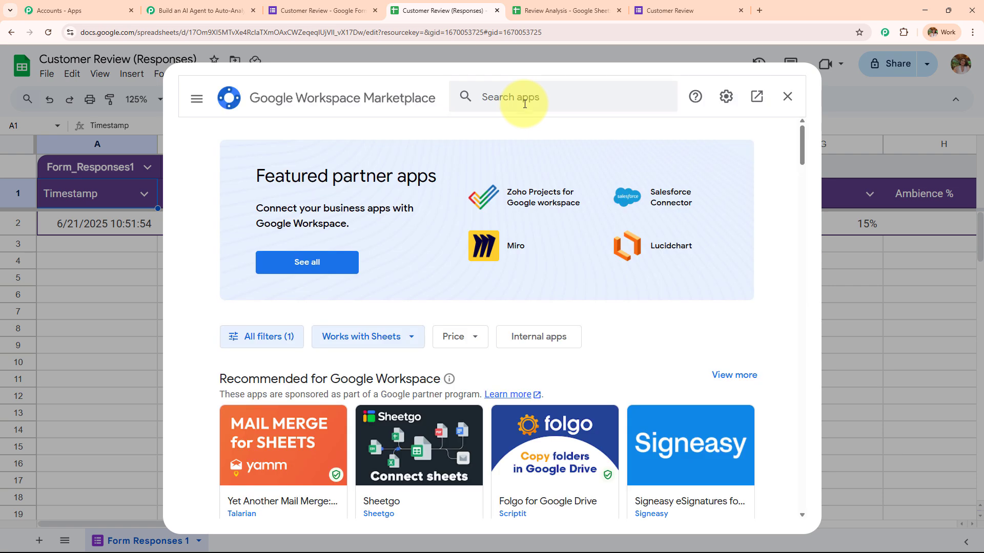
left_click(521, 103)
type("Pabbl")
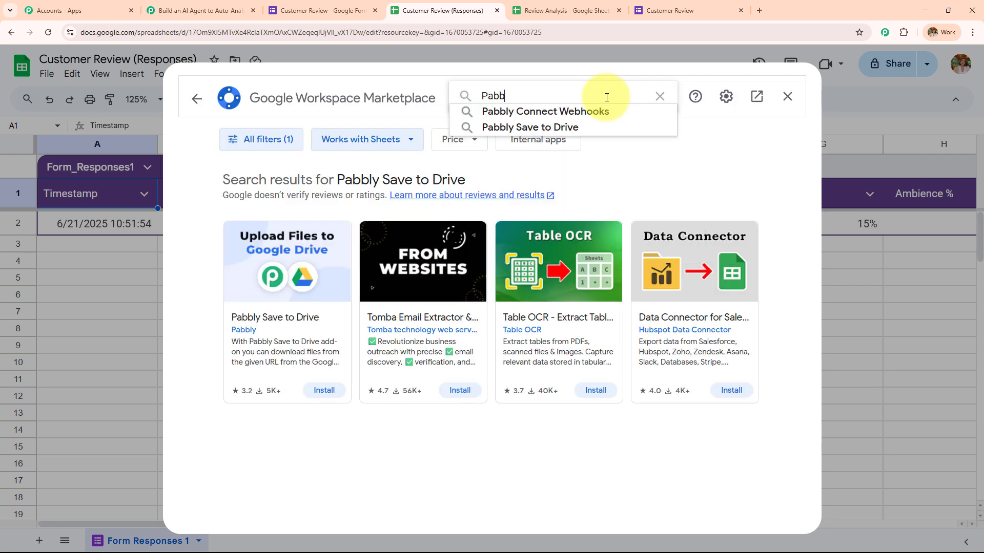
left_click(605, 112)
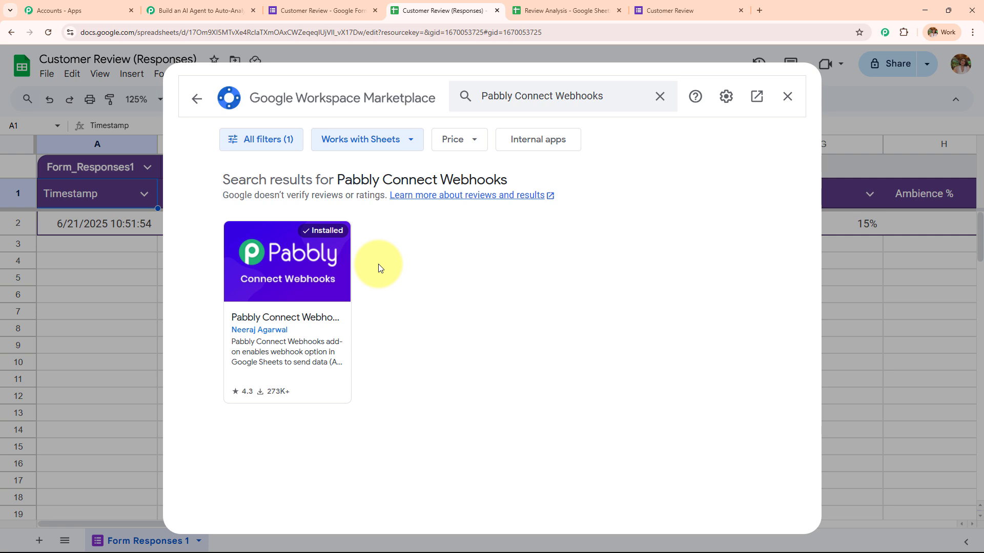
left_click(786, 97)
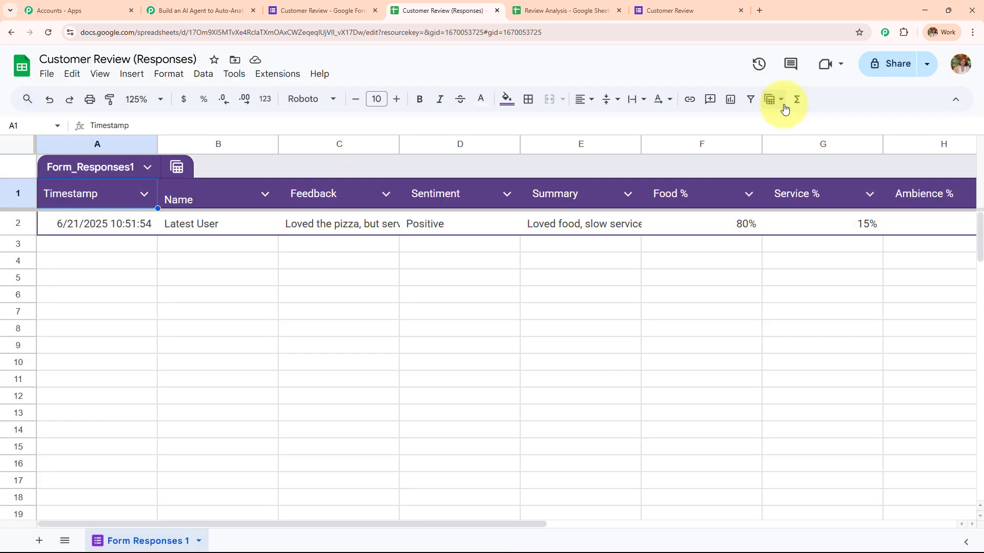
Step: Open the Pabbly Connect Webhooks Initial Setup and fill in the webhook URL copied from the workflow's Google Forms trigger
left_click(272, 74)
mouse_move(309, 228)
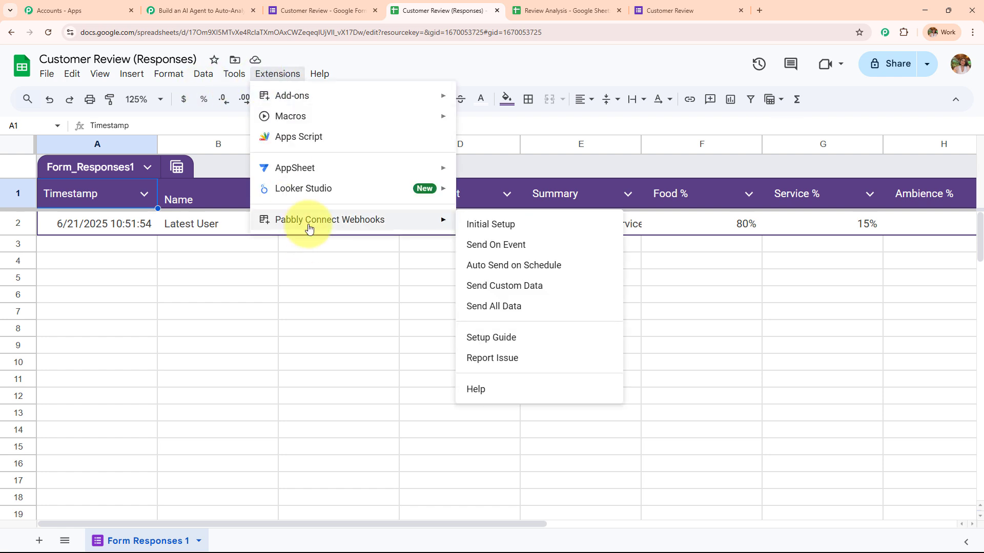
left_click(500, 224)
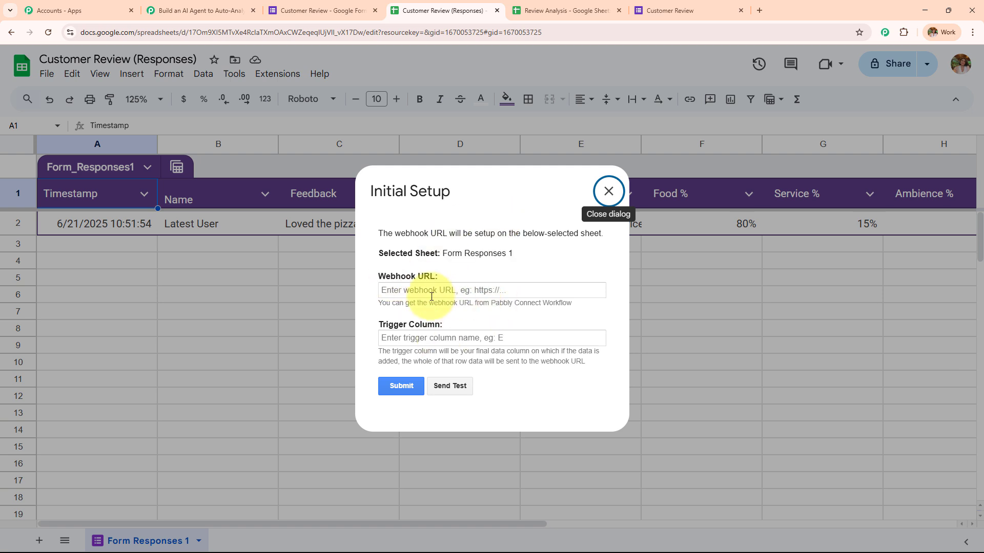
left_click(215, 10)
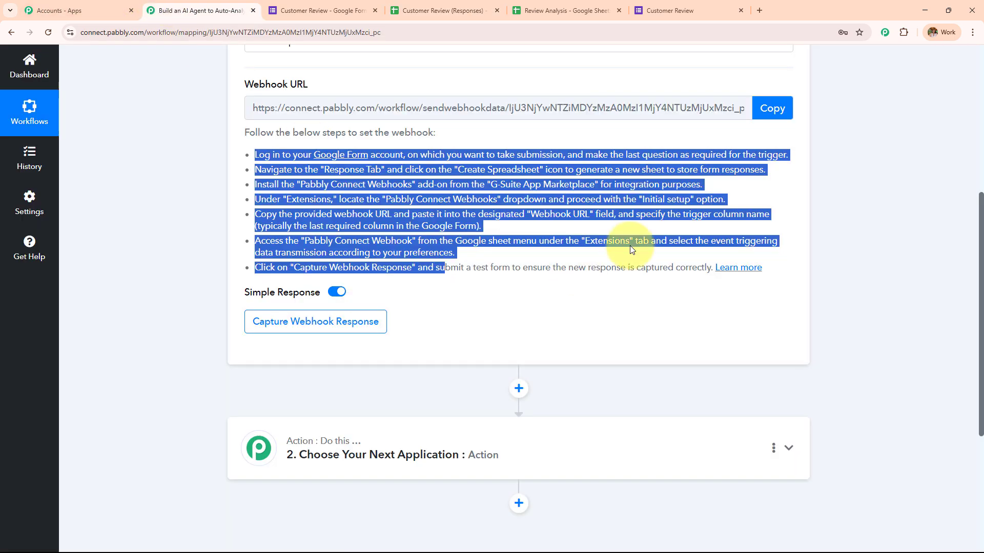
left_click(773, 110)
left_click(440, 10)
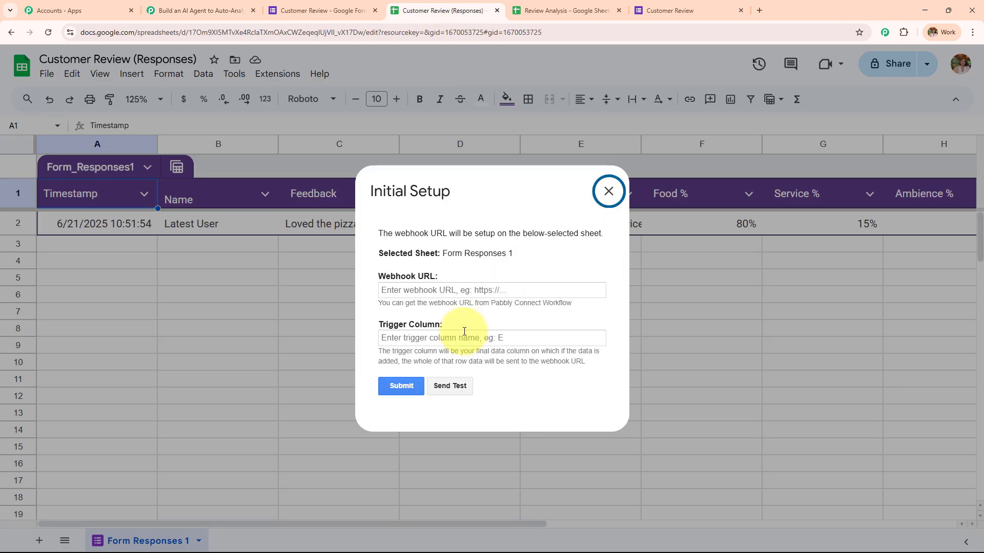
left_click(463, 291)
key("ctrl+v")
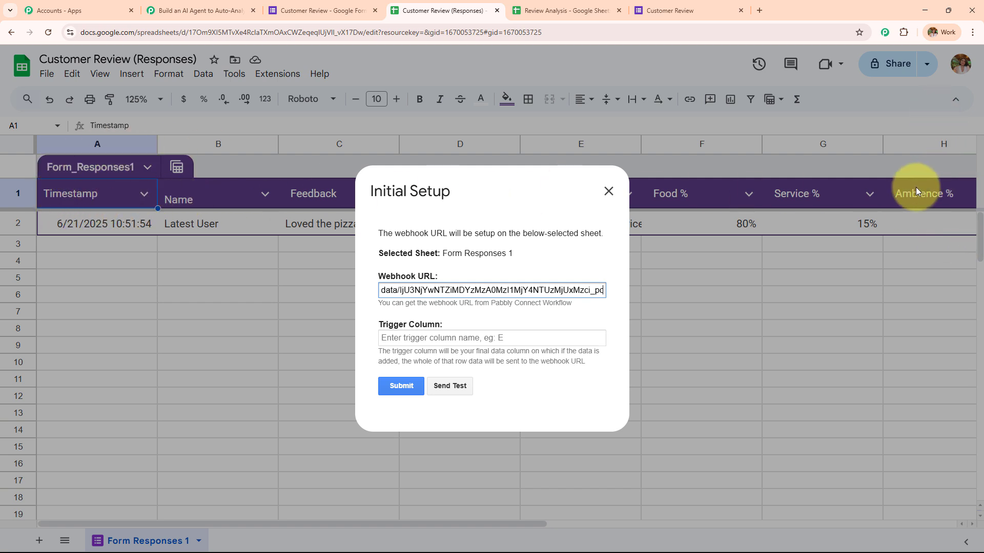
Step: Set the webhook's trigger column to H and send test data to the workflow
left_click(504, 338)
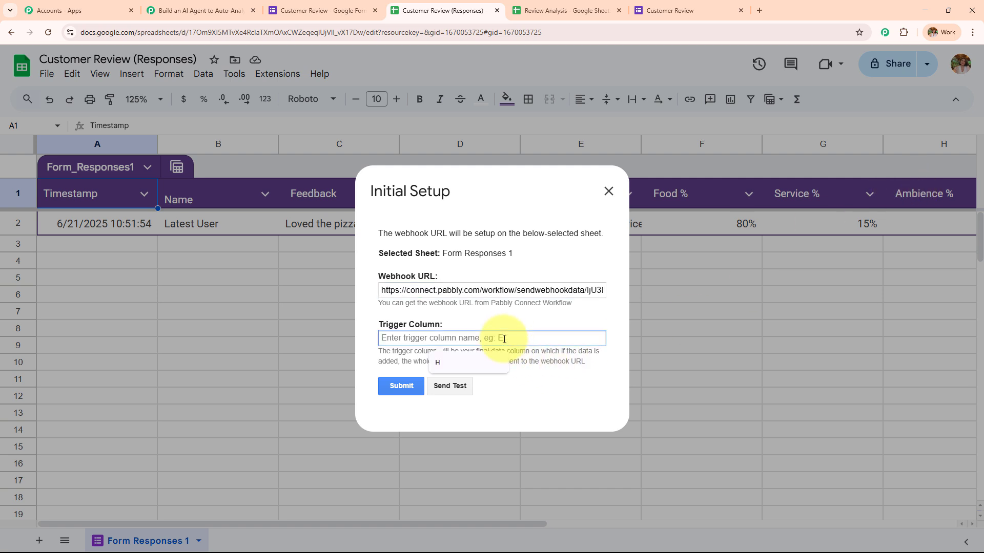
type("H")
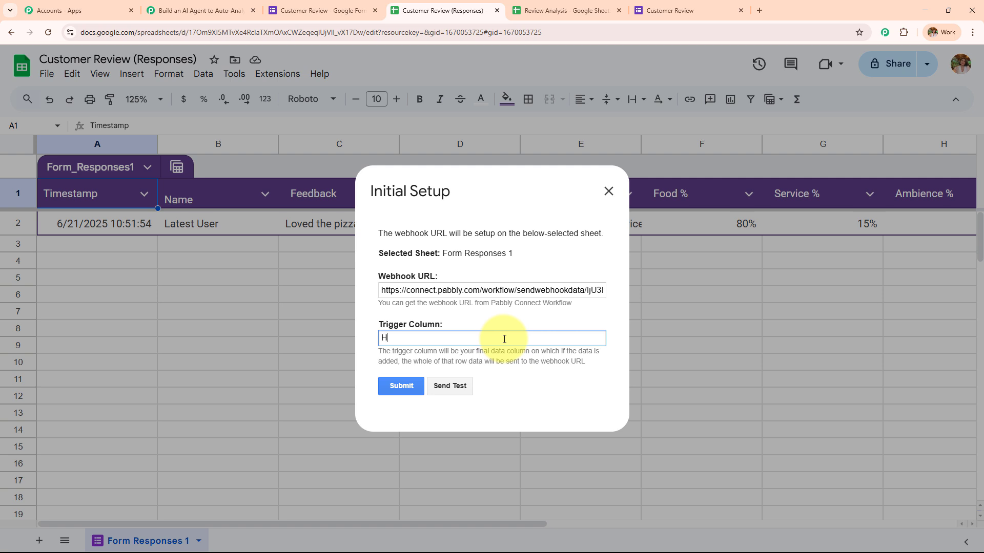
left_click_drag(504, 338, 303, 340)
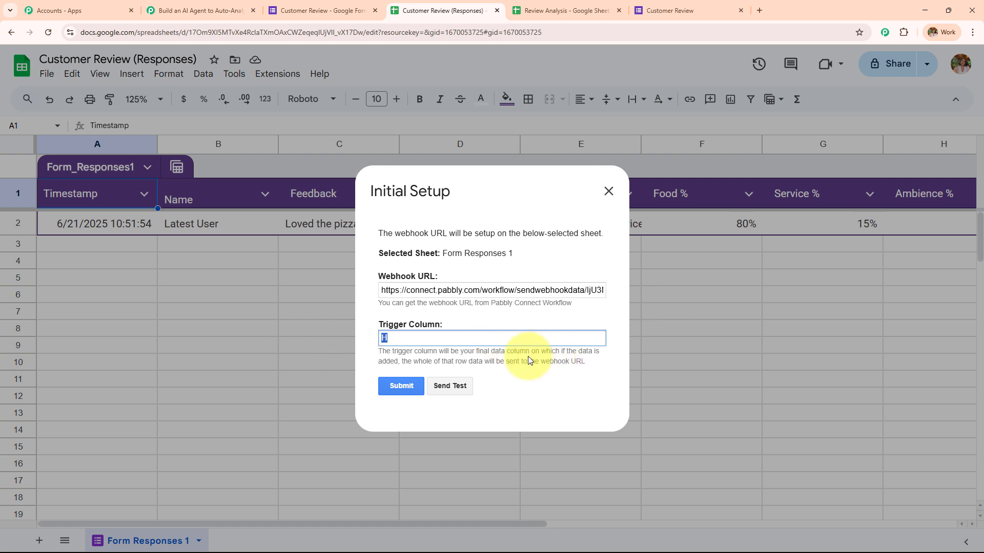
left_click(451, 386)
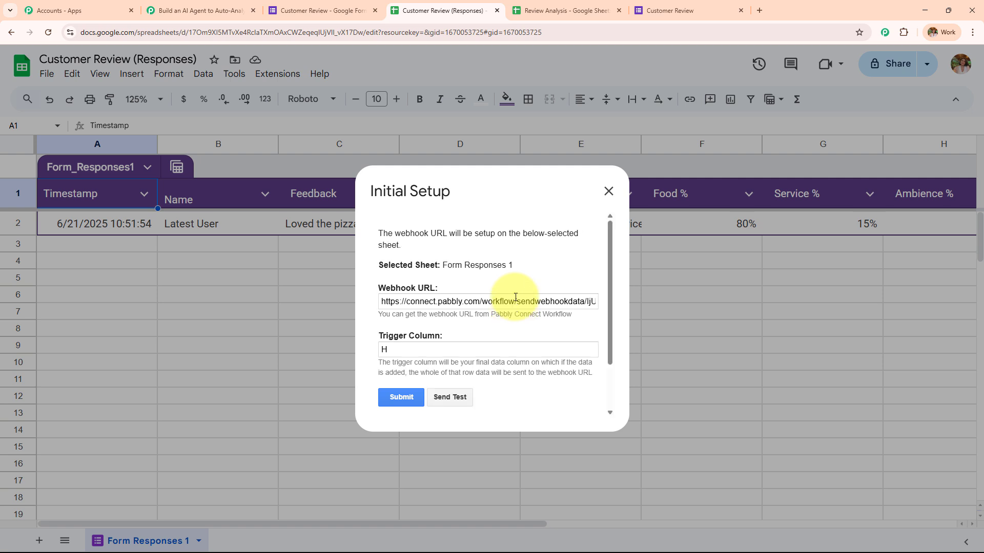
scroll(512, 307, "down", 1)
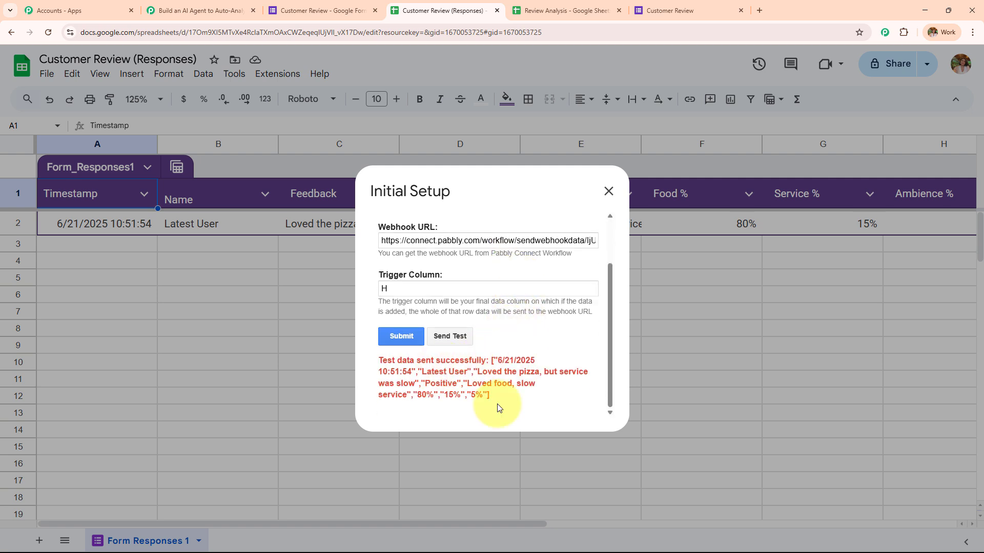
key("ctrl+a")
left_click(539, 333)
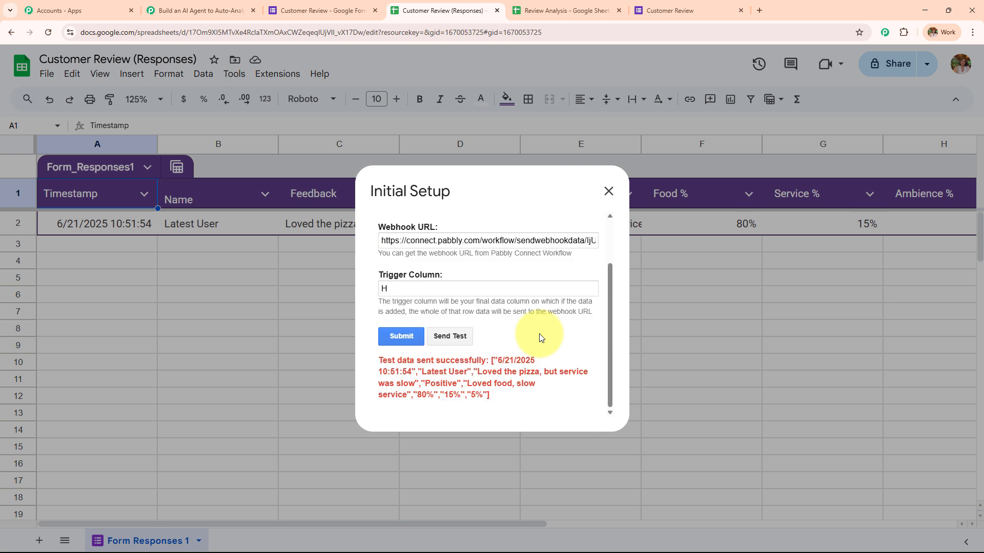
Step: Submit the webhook's initial setup, close it, and enable Send On Event for the responses sheet
left_click(407, 338)
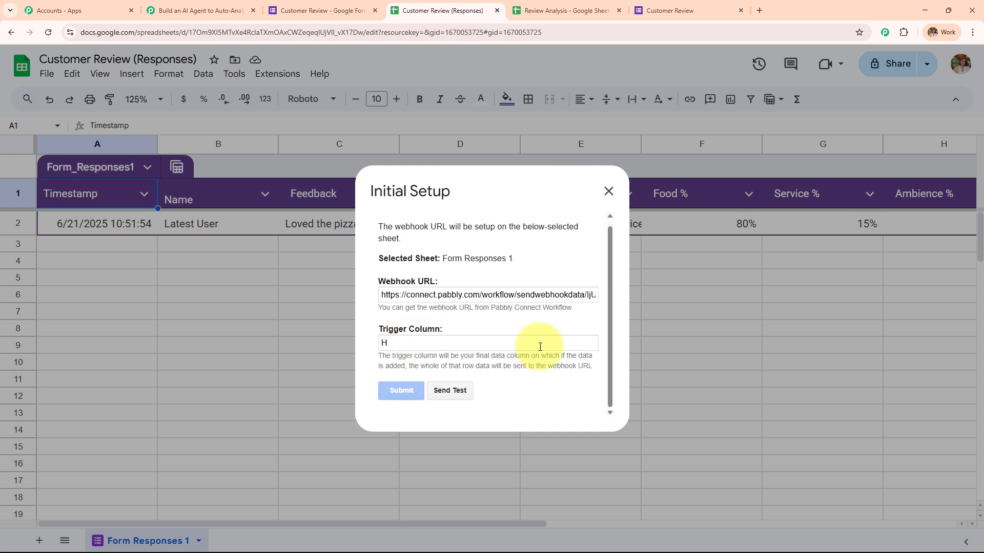
left_click_drag(378, 395, 523, 394)
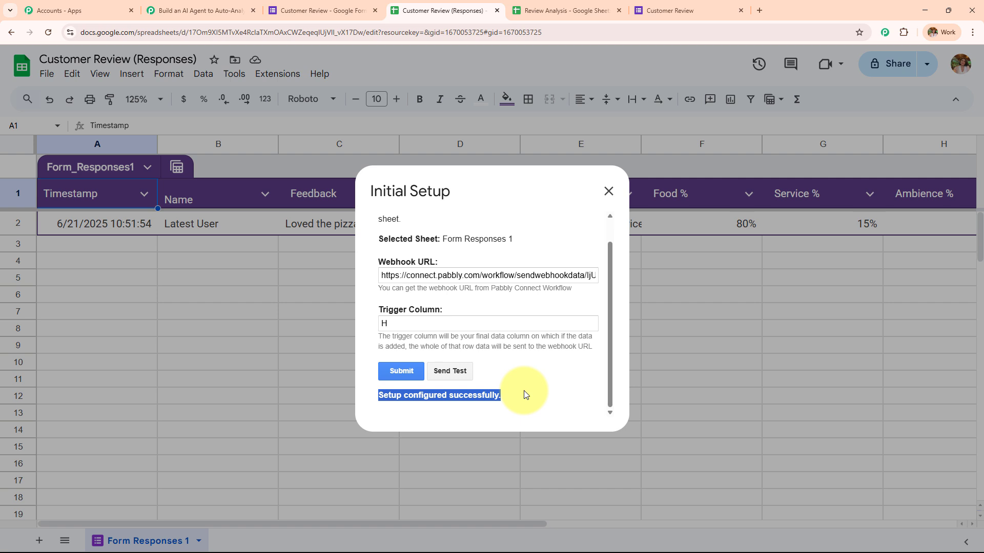
left_click(609, 191)
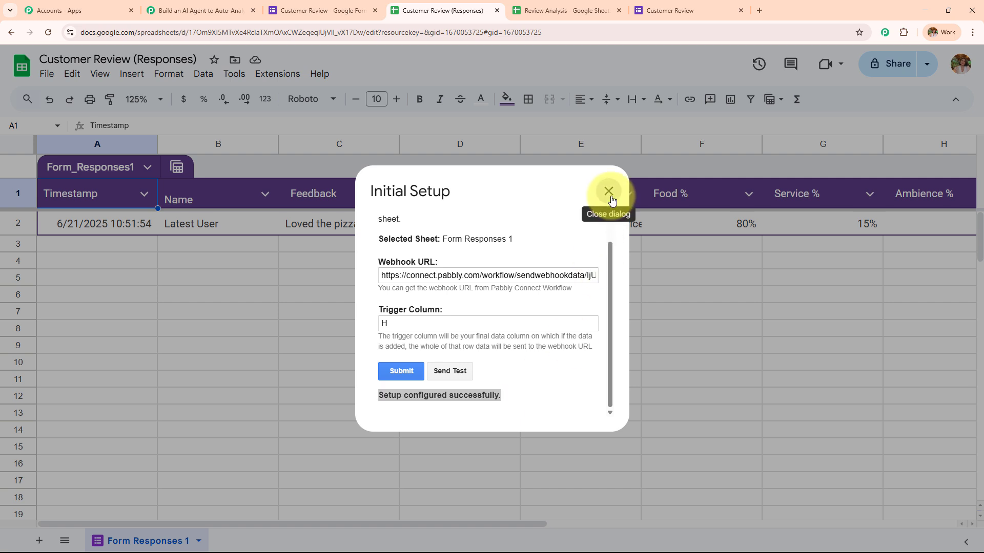
left_click(286, 76)
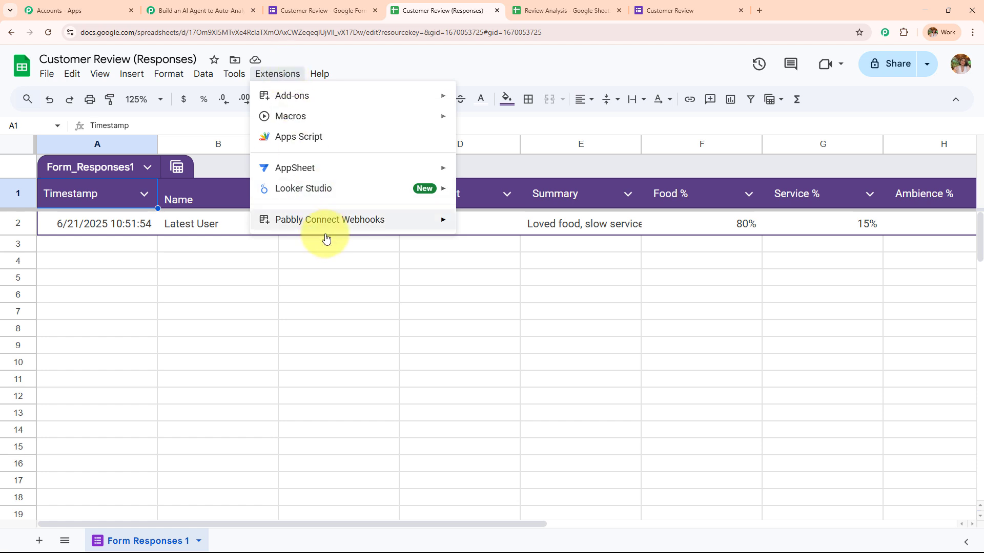
mouse_move(326, 227)
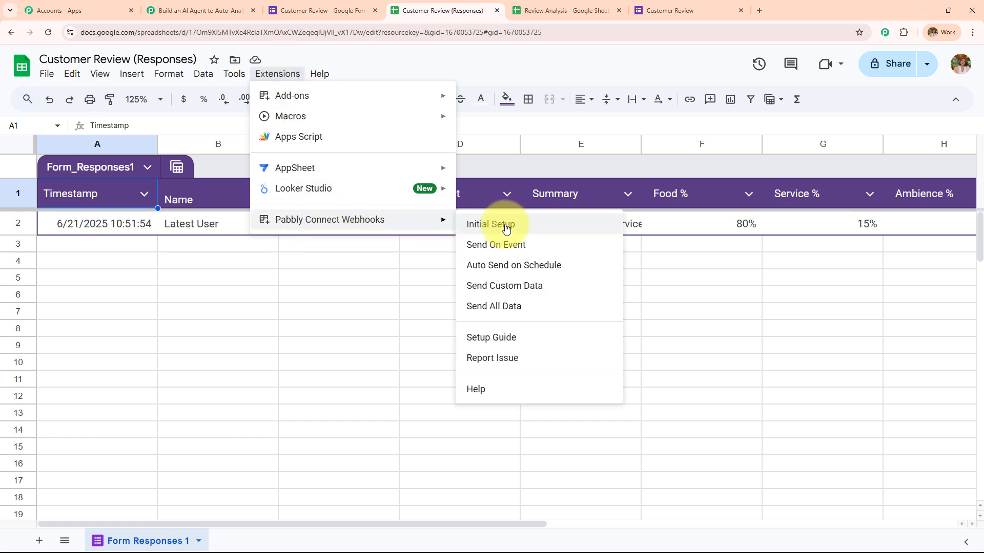
left_click(508, 244)
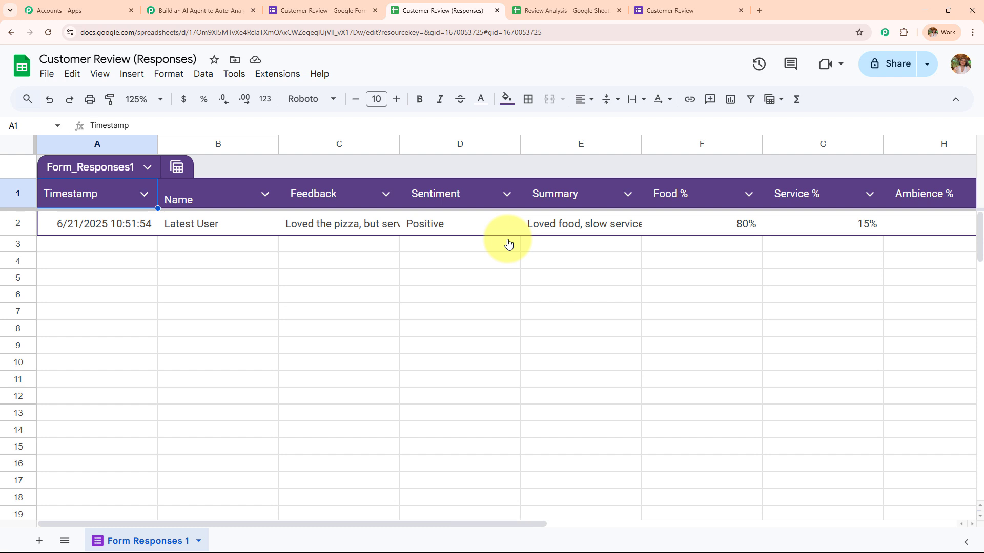
Step: Return to the Pabbly Connect workflow and examine the fields of the captured response, comparing them with the responses spreadsheet
left_click(197, 10)
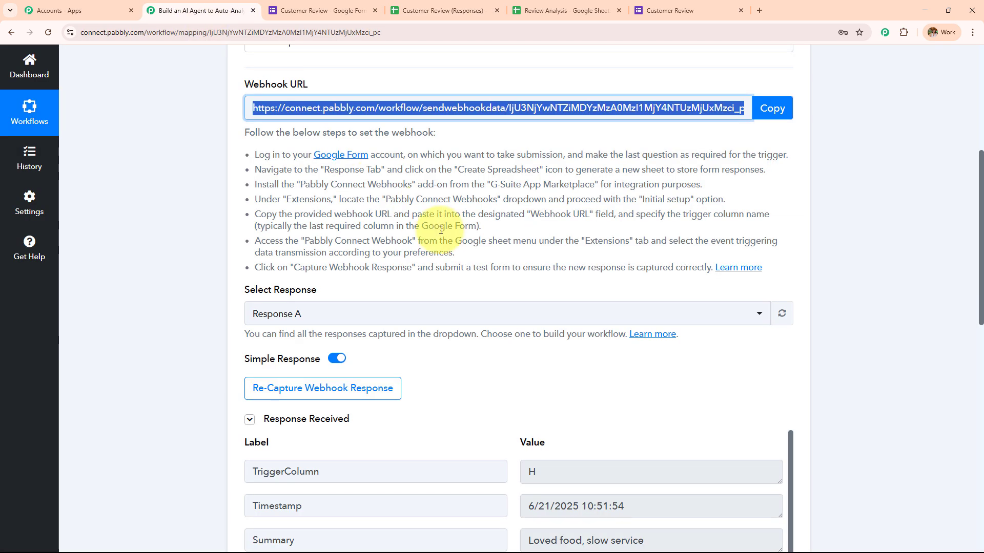
scroll(441, 249, "down", 4)
scroll(441, 250, "down", 2)
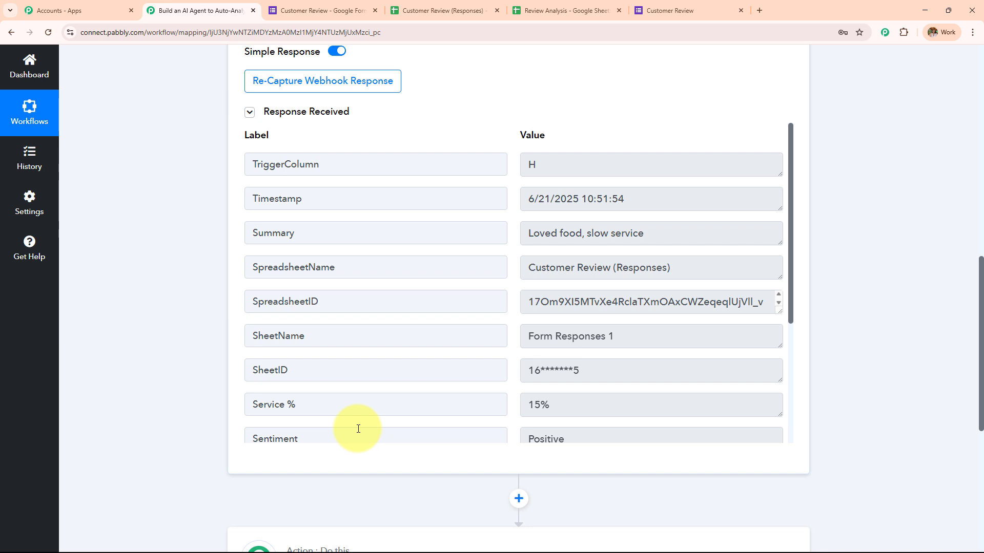
left_click_drag(318, 166, 193, 175)
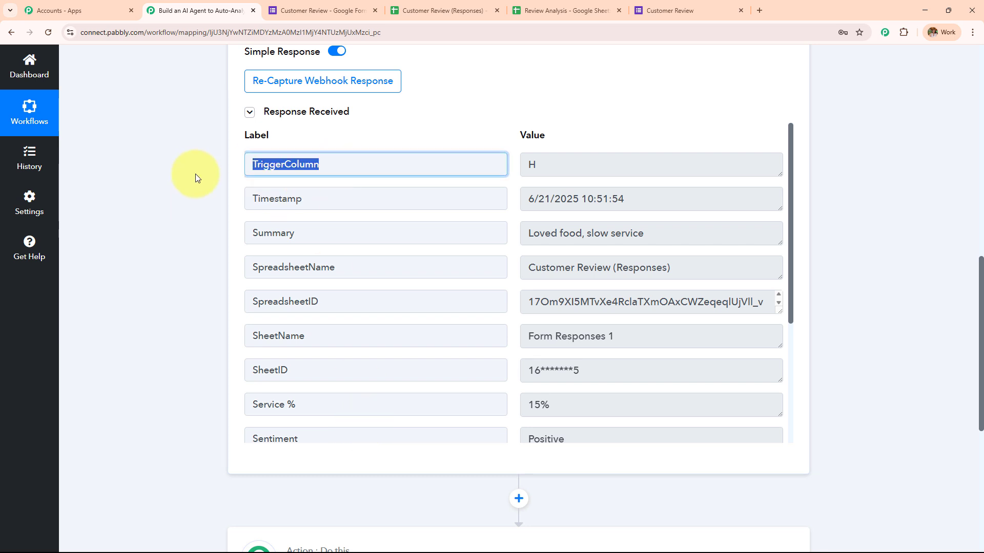
left_click_drag(323, 234, 193, 233)
key("Tab")
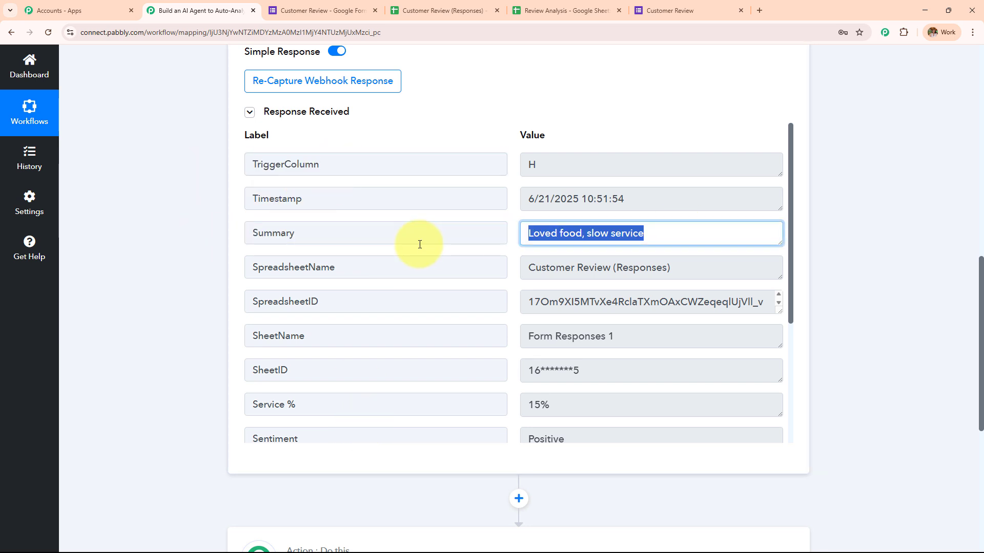
scroll(402, 243, "down", 4)
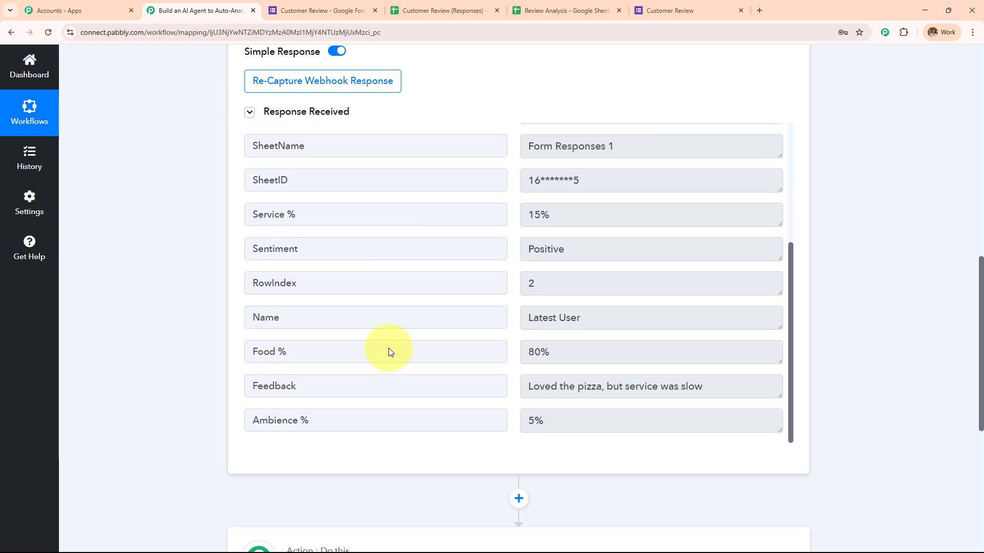
left_click_drag(249, 249, 97, 248)
scroll(451, 221, "down", 3)
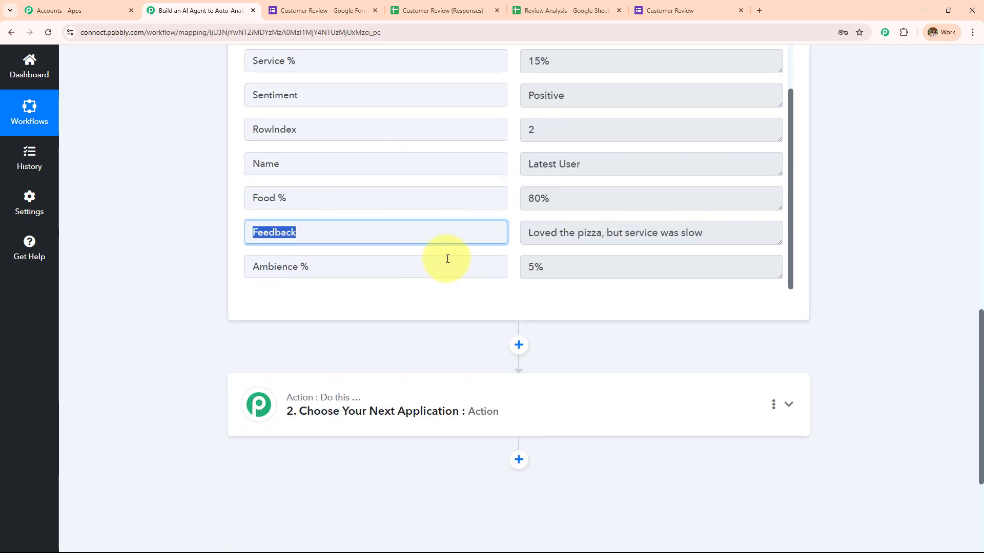
scroll(446, 257, "up", 4)
scroll(153, 199, "up", 3)
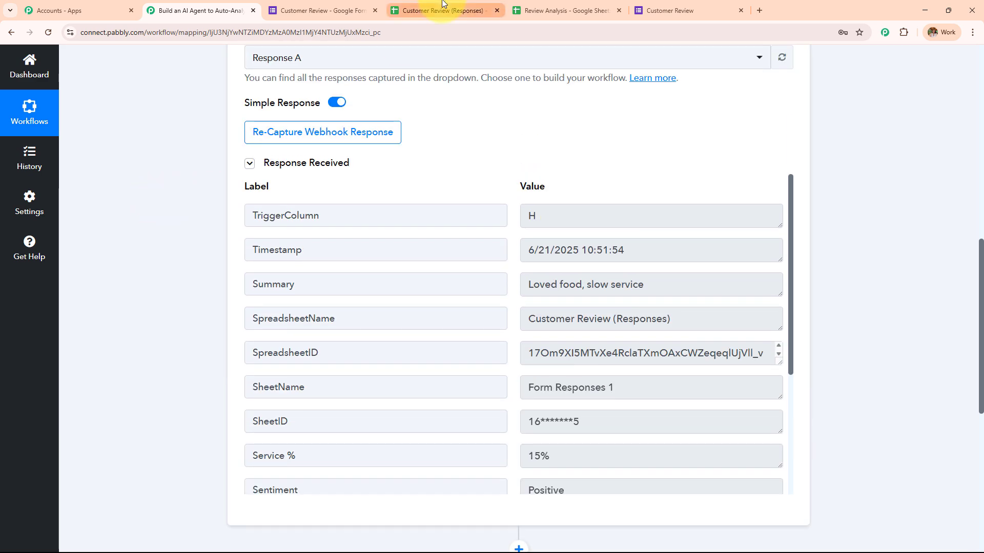
left_click(441, 10)
left_click(206, 7)
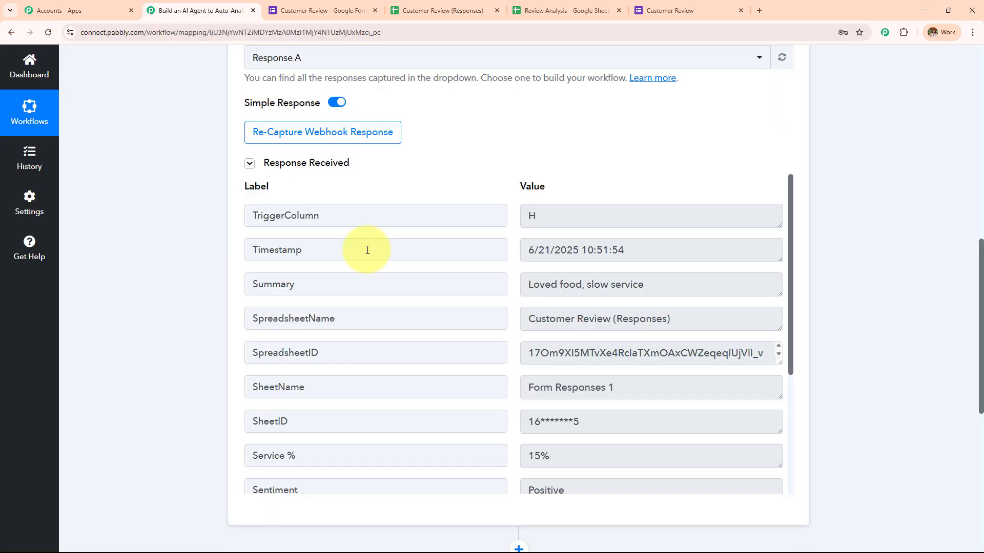
Step: Collapse the Google Forms trigger step and close the browser tab holding the Customer Review form
scroll(367, 250, "up", 6)
scroll(368, 249, "up", 5)
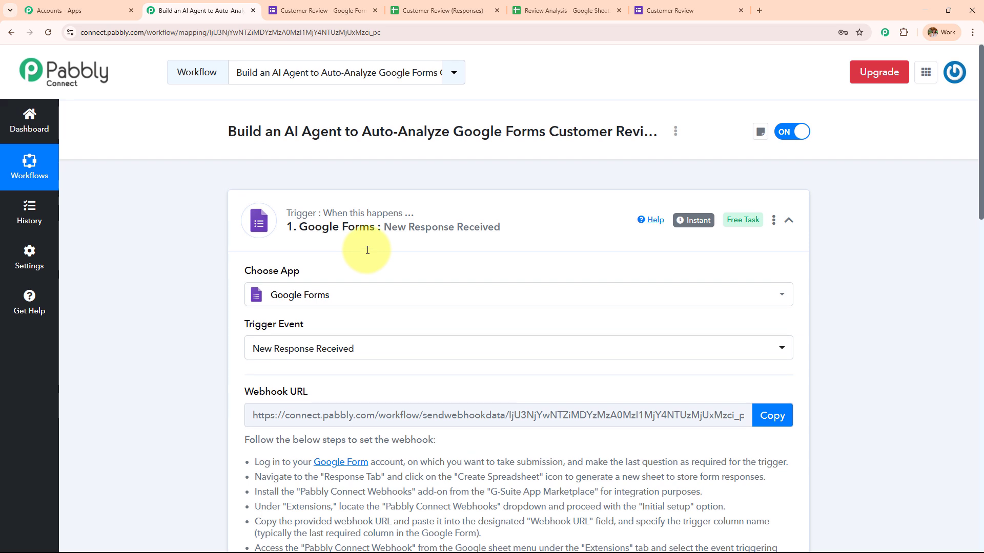
left_click(480, 250)
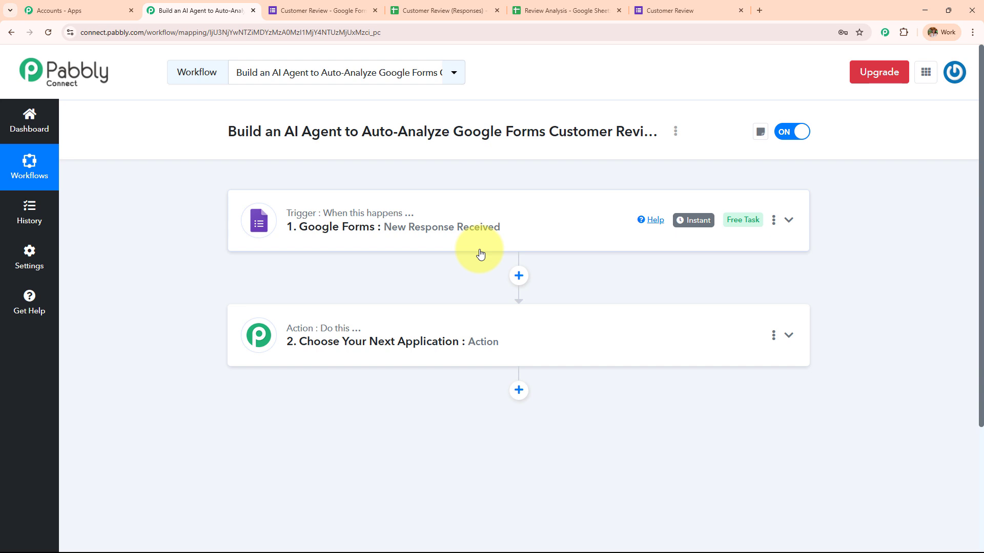
left_click(742, 11)
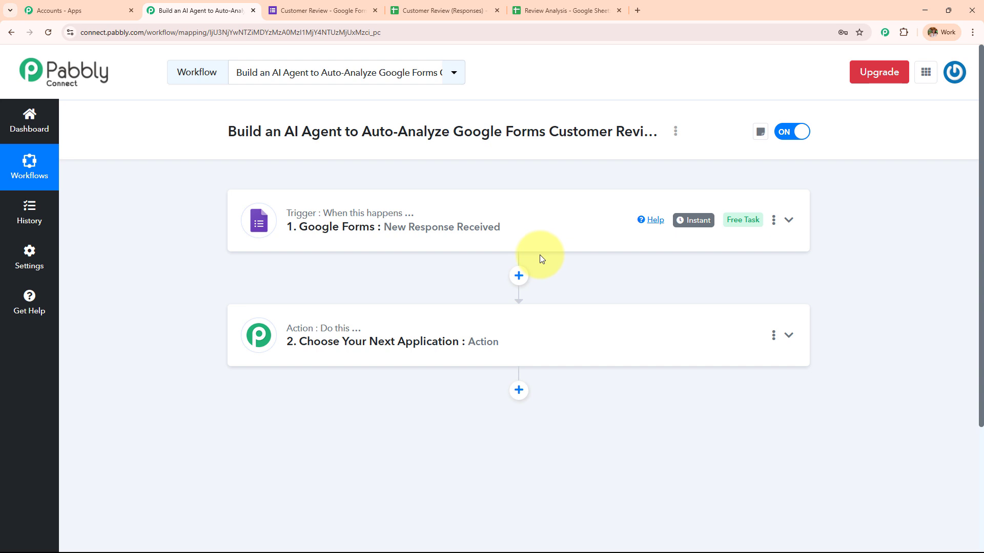
Step: Set the second step to OpenAI (ChatGPT, DALL-E, Whisper) with the action event ChatGPT (Structured AI Output) and open its connection settings
left_click(508, 340)
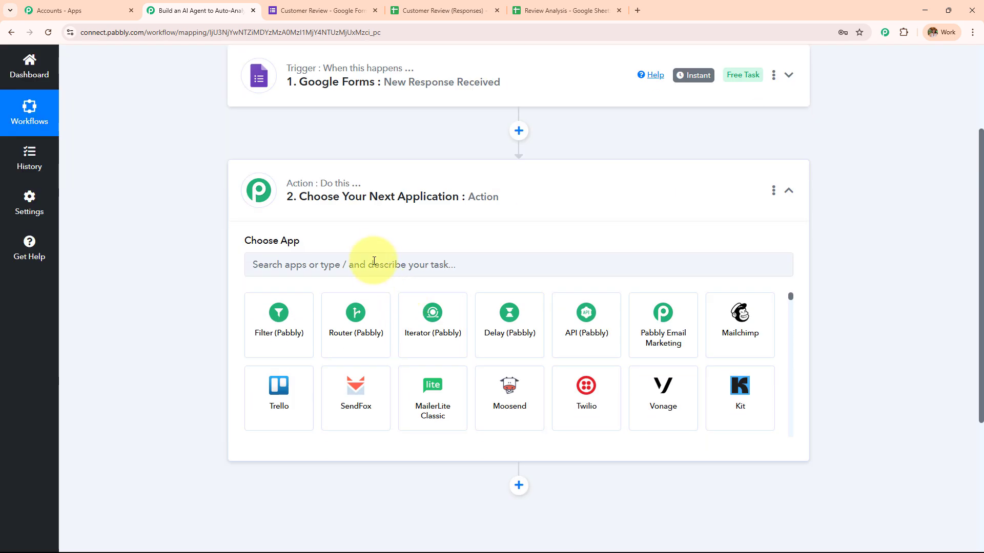
left_click(374, 261)
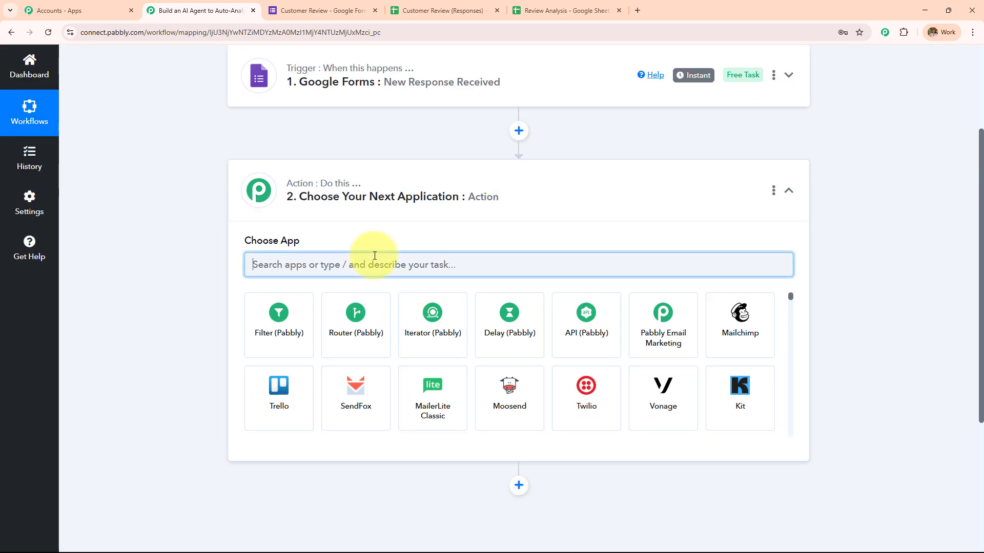
type("Ope")
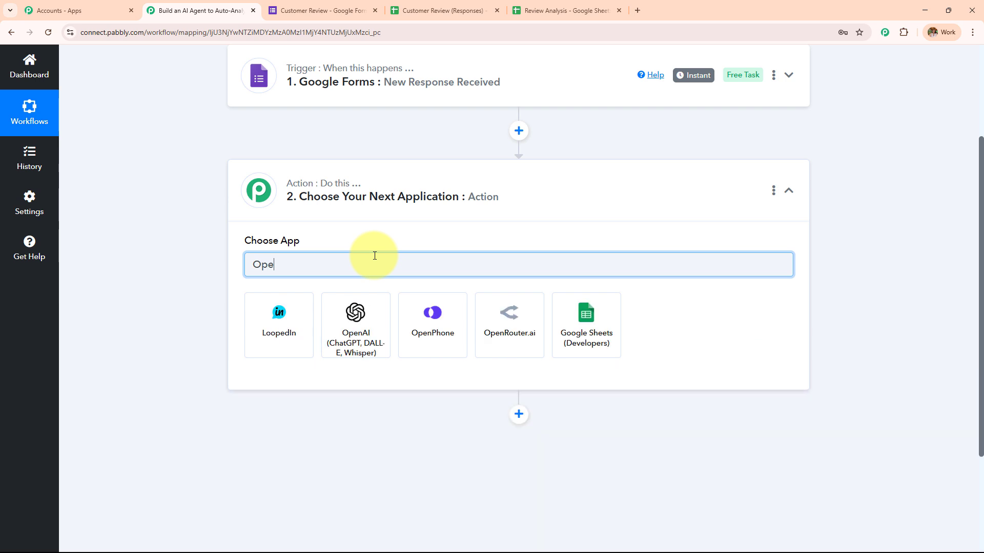
left_click(366, 342)
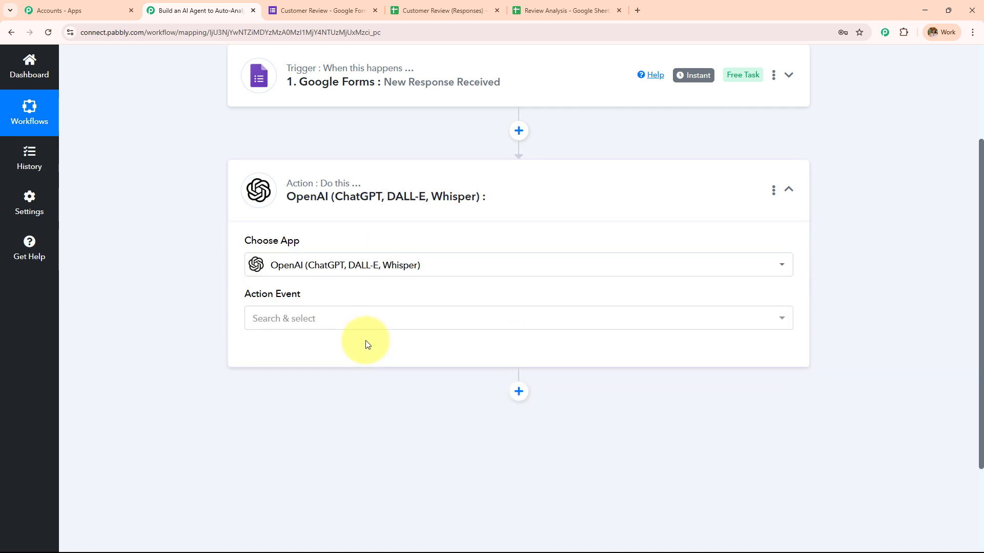
left_click(362, 328)
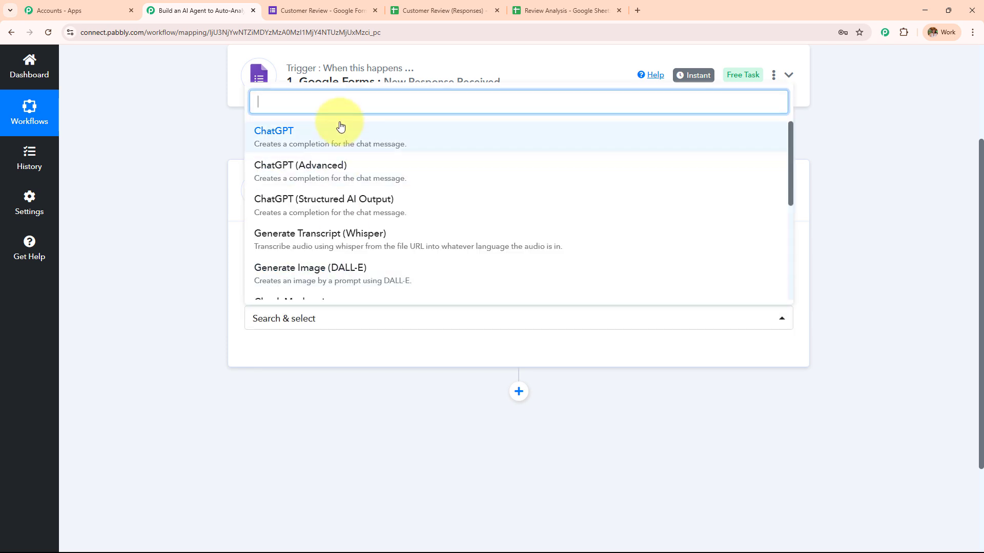
left_click(359, 212)
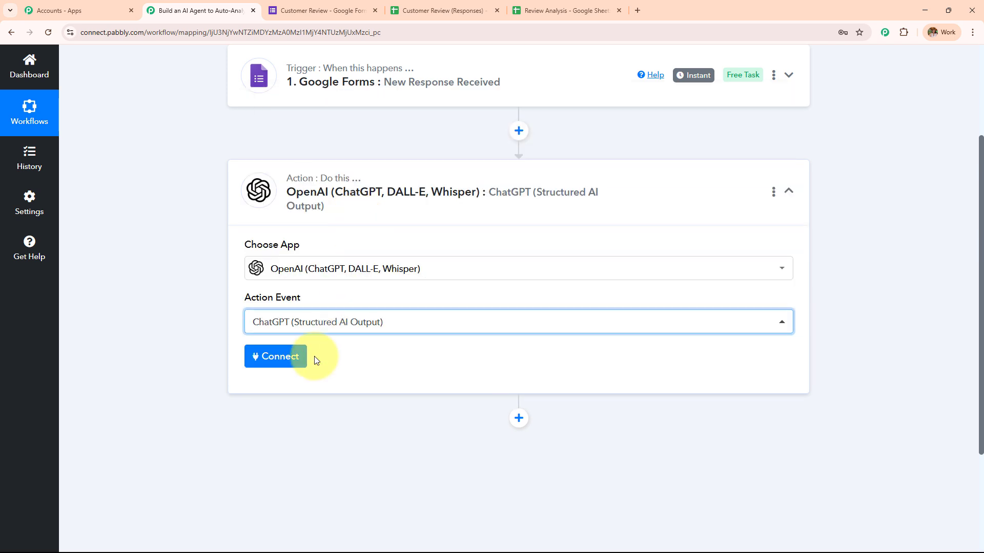
left_click(295, 365)
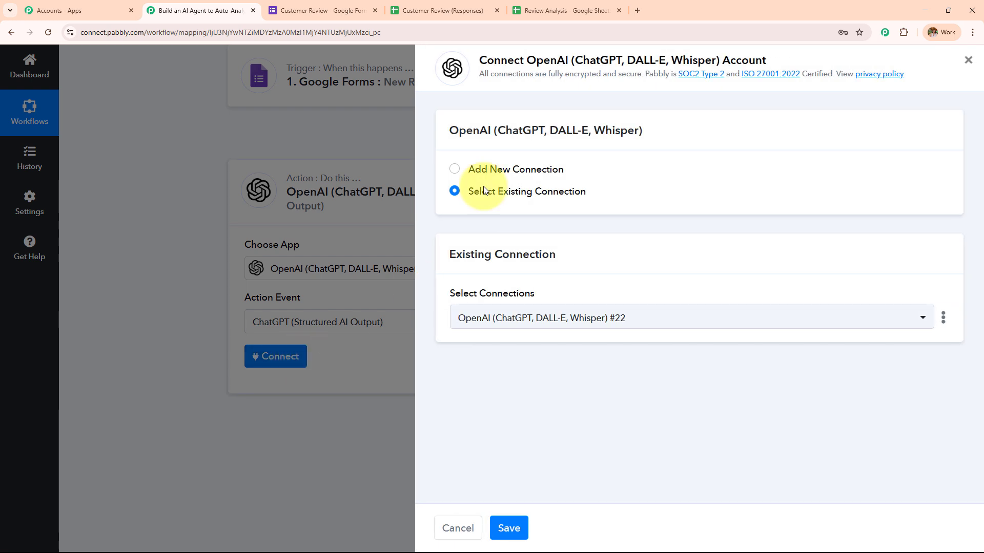
Step: Choose to add a new OpenAI connection and open the OpenAI API Keys page
left_click(456, 169)
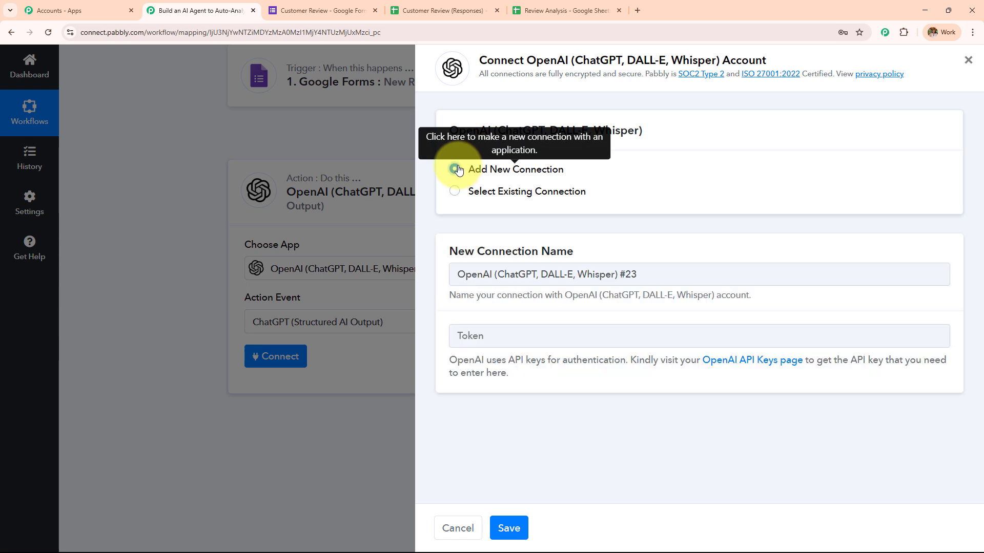
left_click_drag(449, 360, 589, 395)
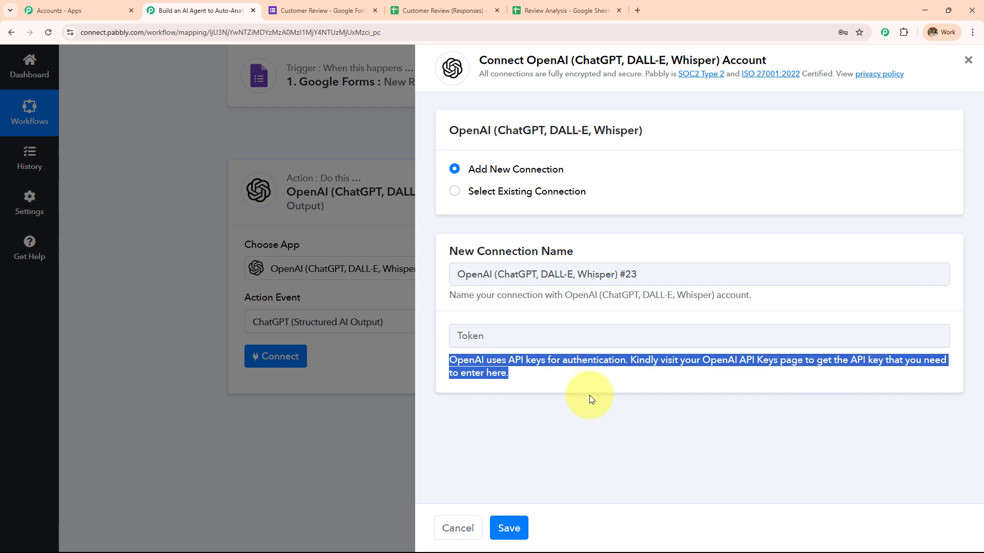
left_click(589, 395)
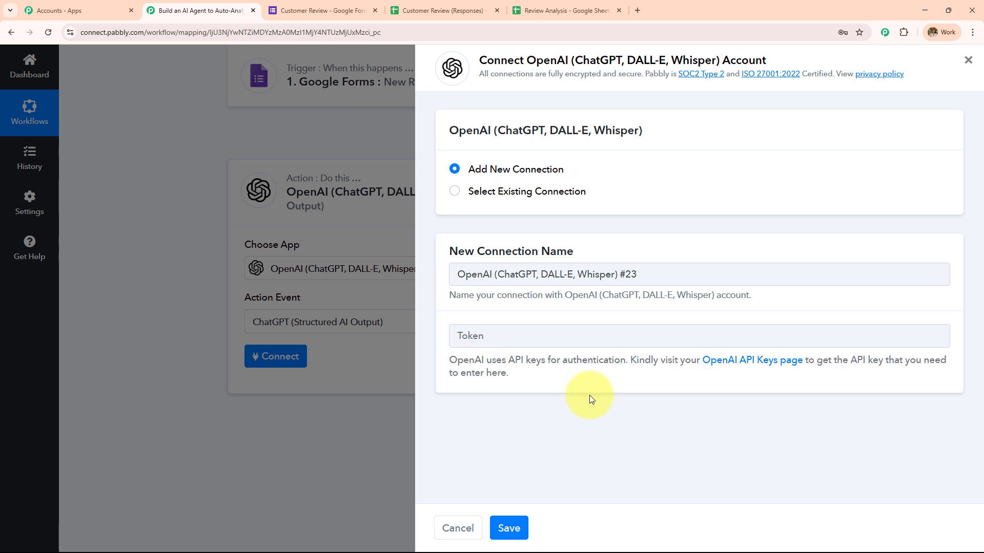
left_click(740, 360)
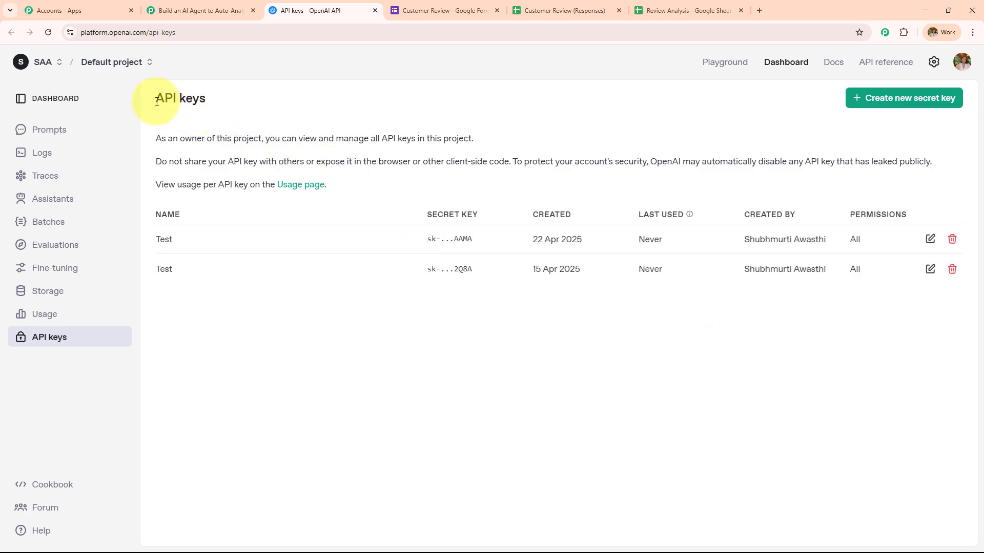
left_click_drag(157, 97, 233, 104)
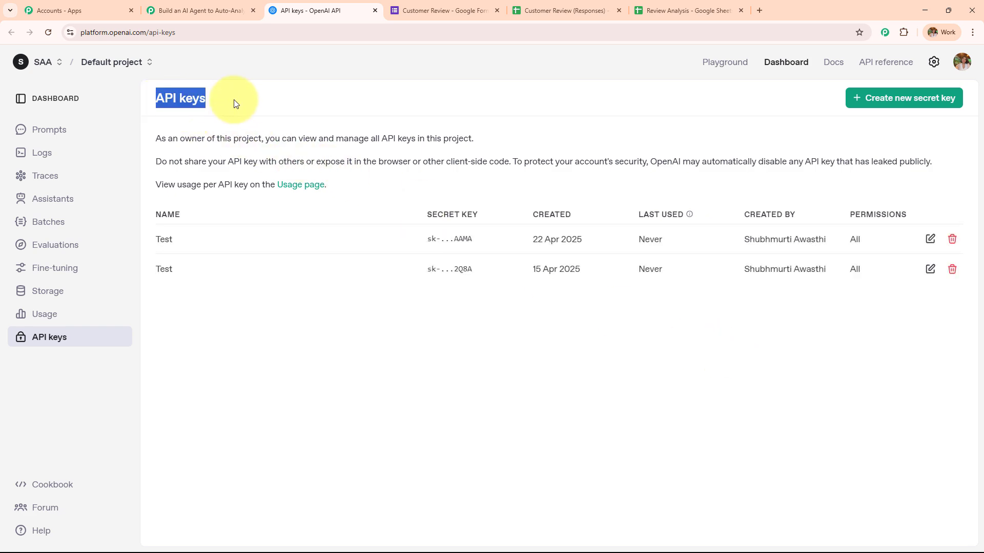
left_click(887, 109)
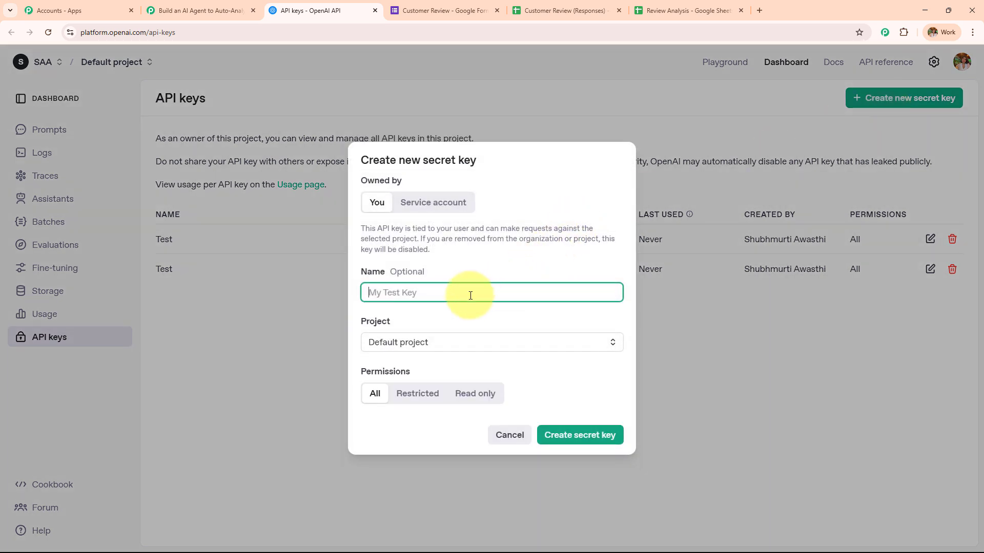
type("Test")
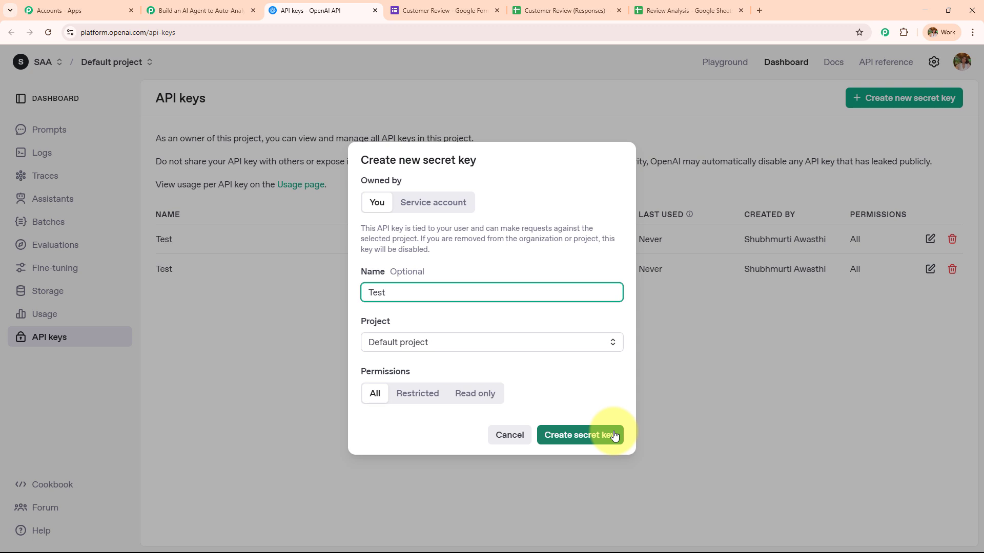
left_click(690, 427)
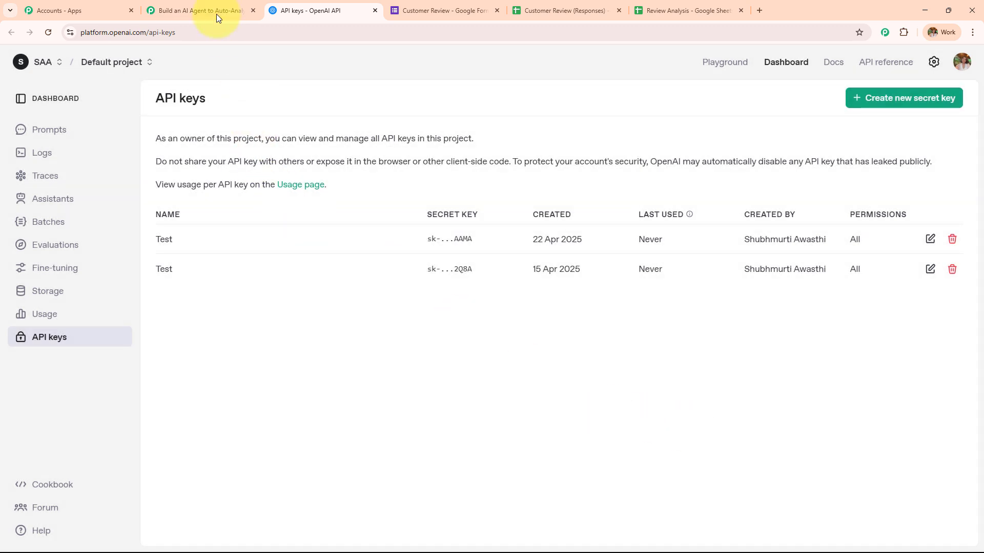
Step: Return to the Pabbly Connect workflow and save the existing connection OpenAI (ChatGPT, DALL-E, Whisper) #22 for the action
left_click(217, 11)
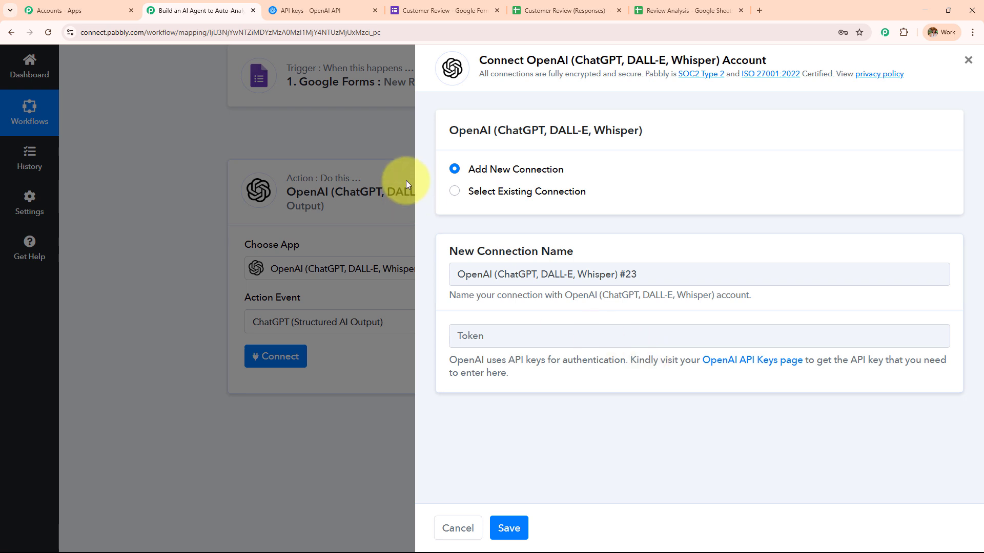
left_click(456, 192)
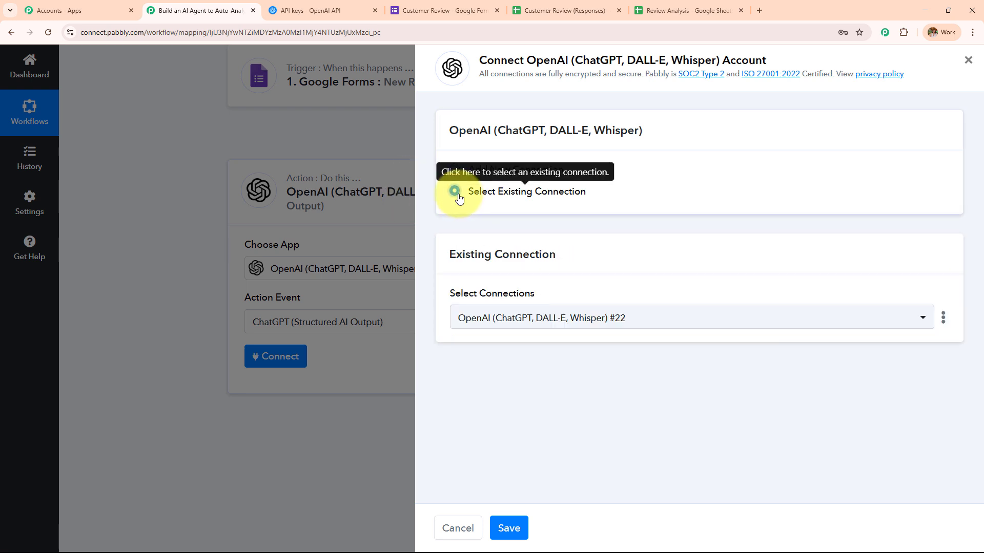
left_click(515, 528)
Step: Keep gpt-4o-mini as the AI model and select user as the role for the OpenAI action
scroll(610, 255, "down", 2)
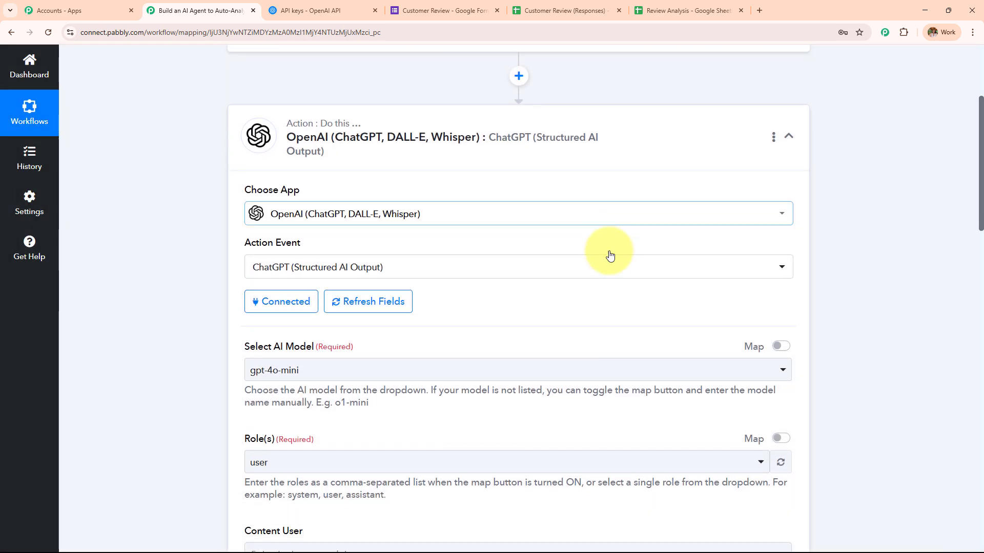
scroll(610, 255, "down", 6)
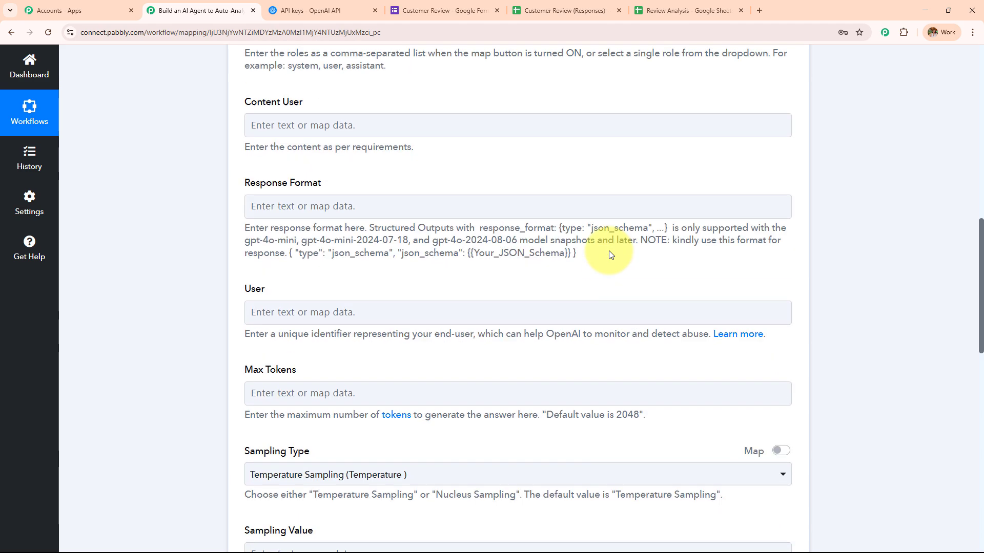
scroll(609, 251, "up", 5)
scroll(609, 251, "down", 3)
scroll(608, 254, "up", 1)
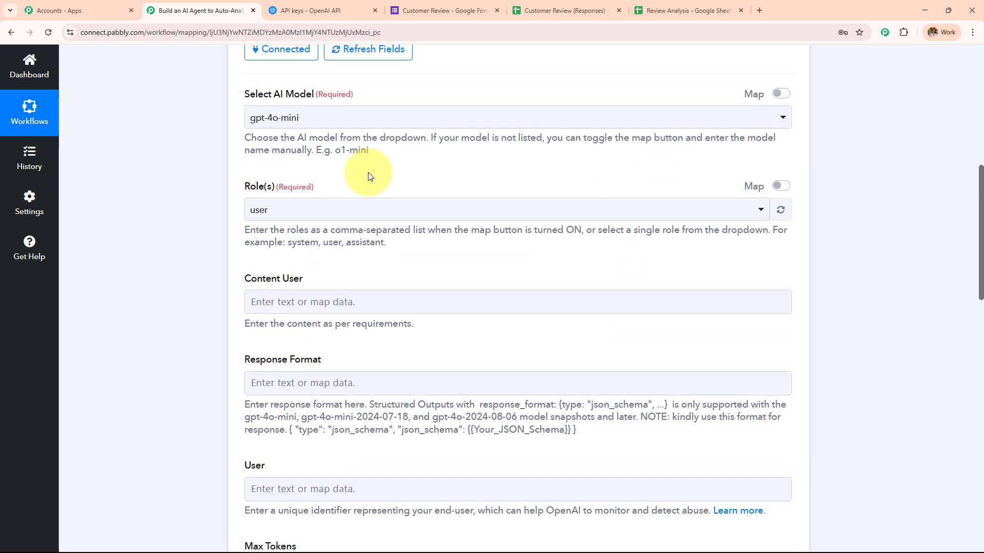
left_click(282, 119)
left_click(296, 186)
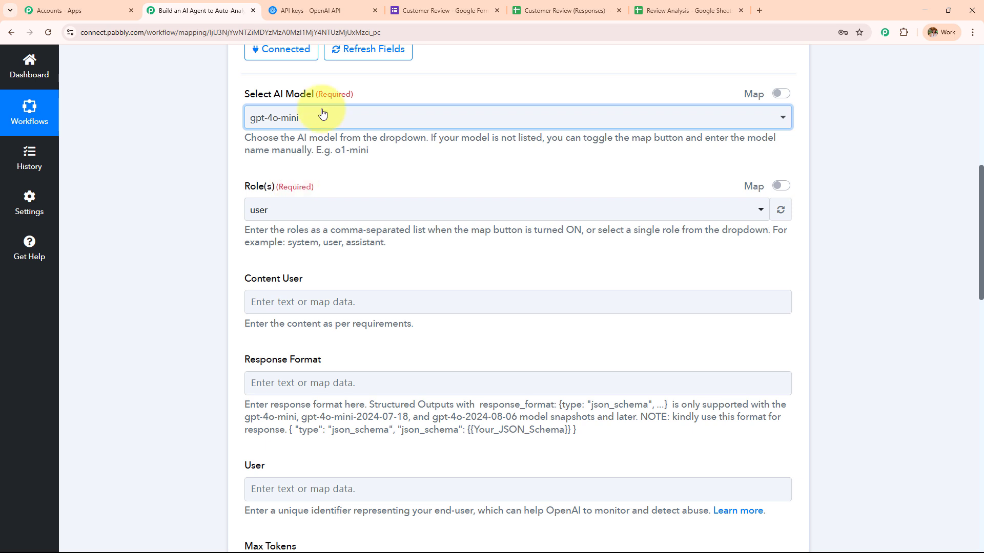
left_click(259, 116)
left_click(200, 146)
left_click(308, 211)
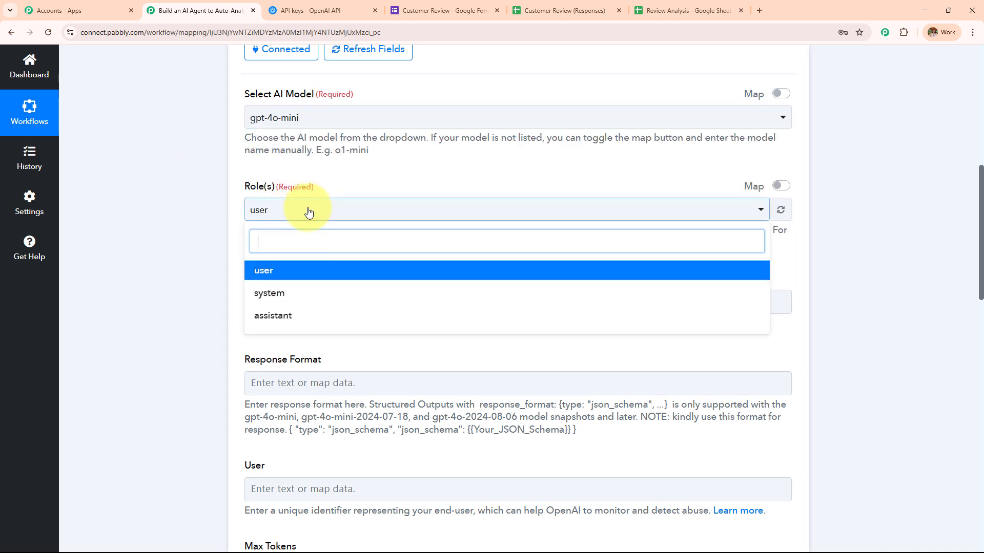
left_click(318, 270)
Step: Enter a Content User prompt requesting the restaurant review's sentiment, key points, issues or praises, and actionable next steps, with empty quotes for the review
scroll(369, 215, "down", 3)
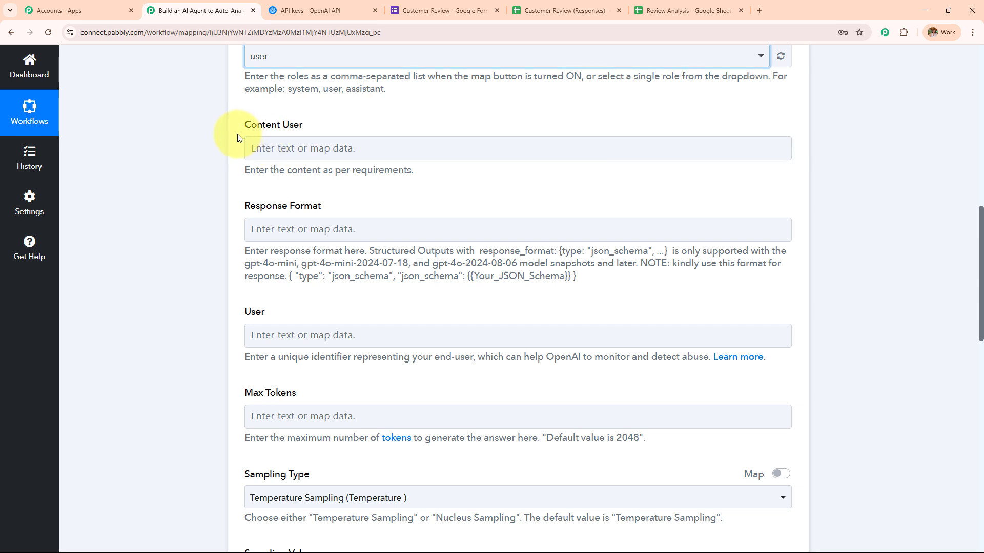
left_click_drag(237, 127, 410, 122)
left_click(466, 160)
type("Analyze the following restaurant customer review: \"\"  Identify the overall sentiment (Positive, Neutral, or Negative).  Summarize the key points mentioned in simple terms.  Highlight specific issues or praises related to:  Food Service Ambience Cleanliness Pricing Suggest clear, actionable next steps the restaurant can take to improve, based on the review.")
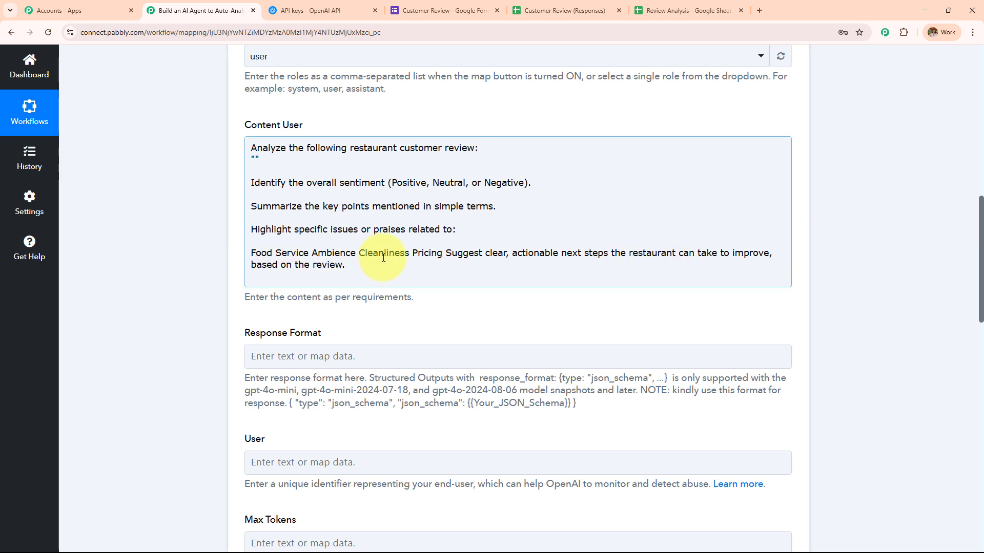
Step: Add commas after Food, Service, Ambience, Cleanliness and Pricing in the Content User prompt
left_click(275, 258)
type(",")
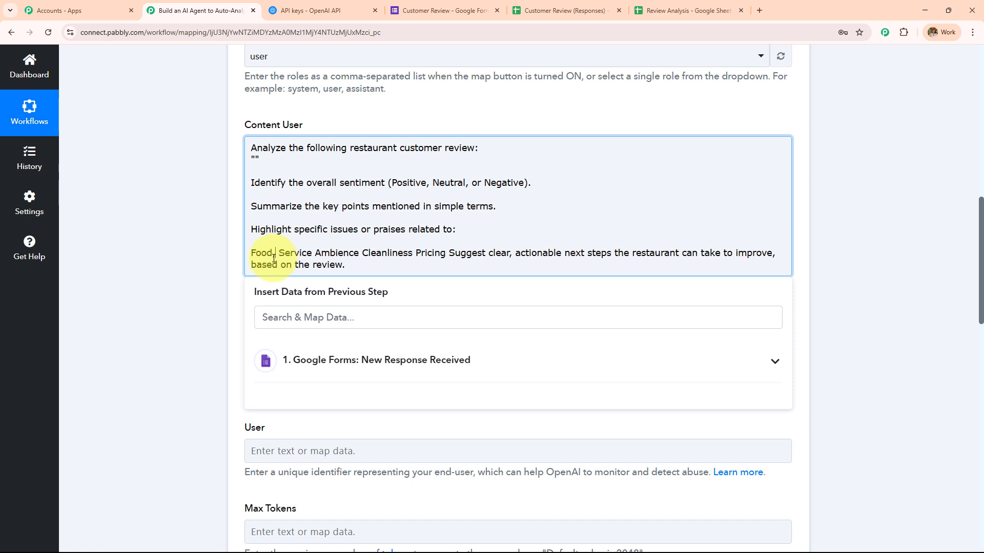
left_click(311, 254)
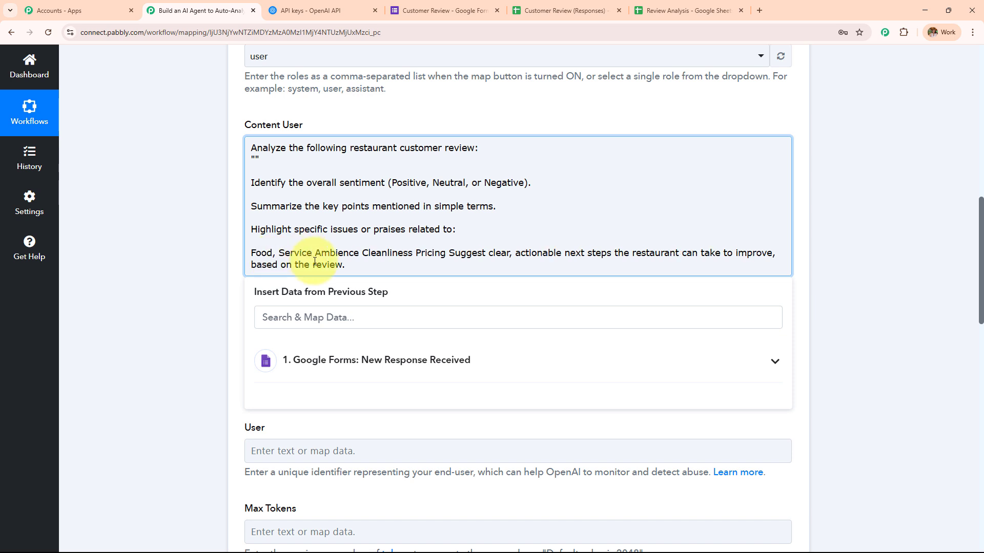
type(",")
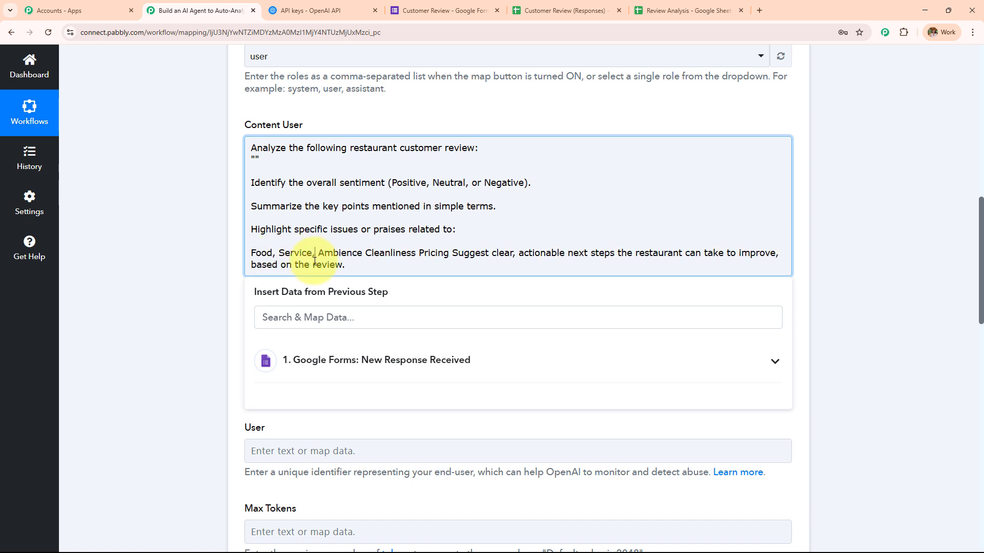
left_click(364, 250)
type(",")
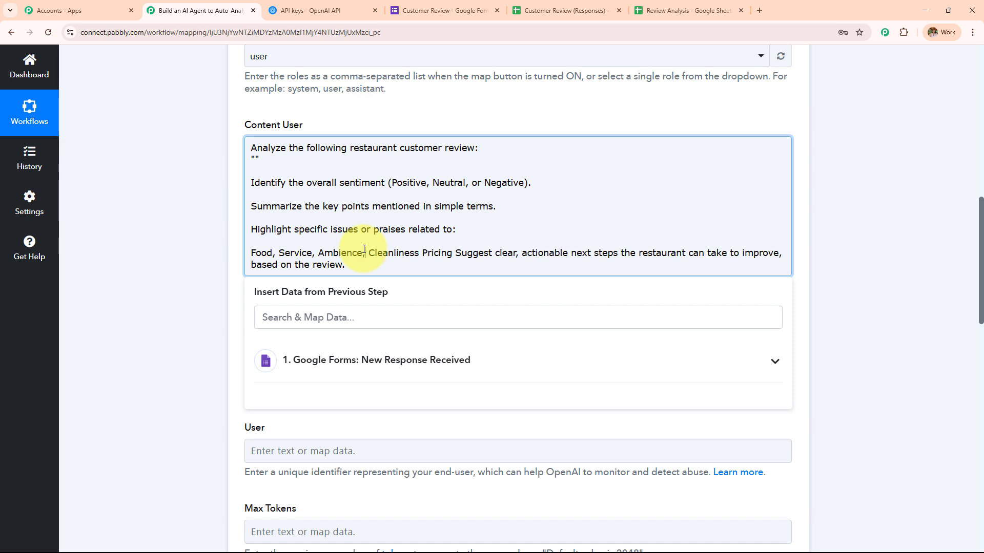
left_click(419, 255)
type(",")
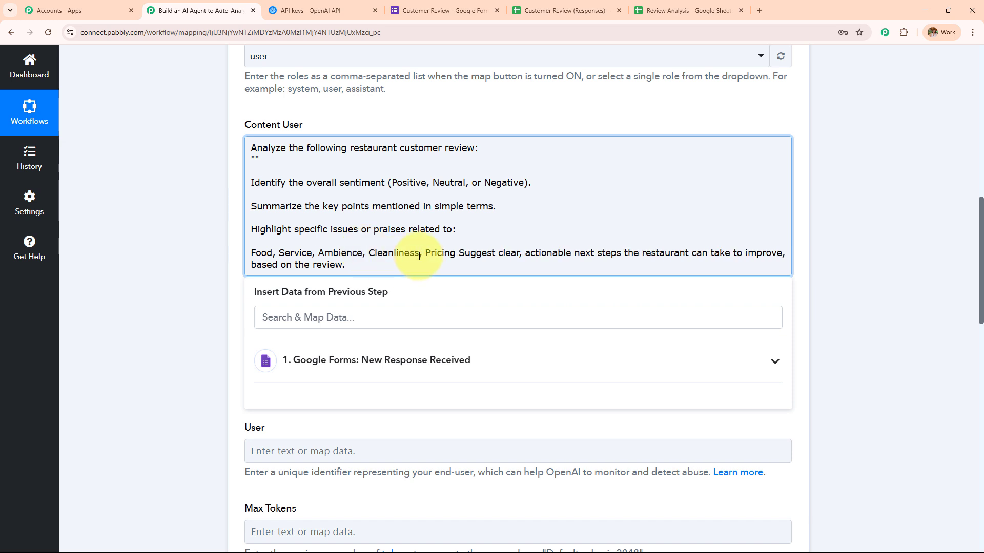
left_click(455, 257)
type(",")
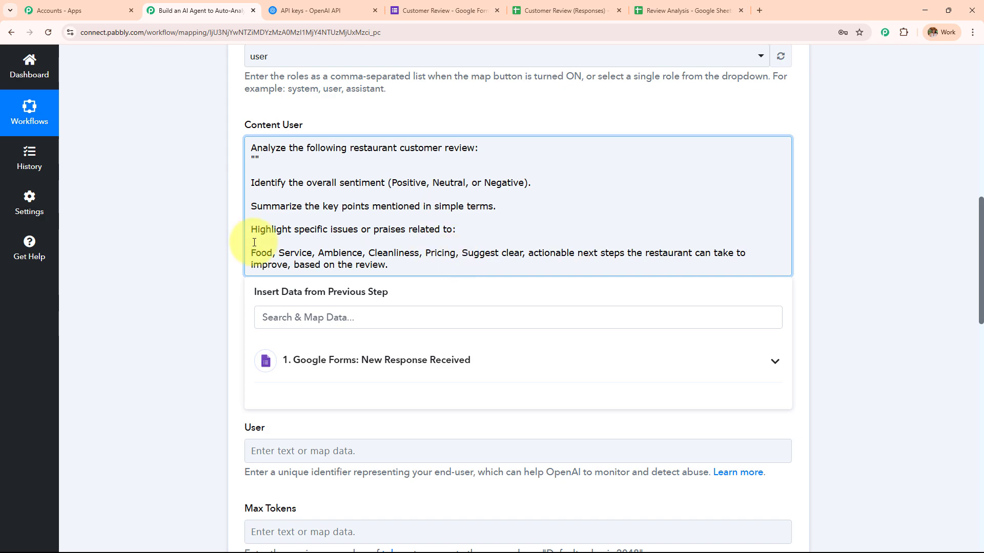
left_click(185, 242)
Step: Map the Name field from the Google Forms response between the empty quotes in the Content User prompt
scroll(188, 253, "up", 5)
scroll(189, 253, "up", 7)
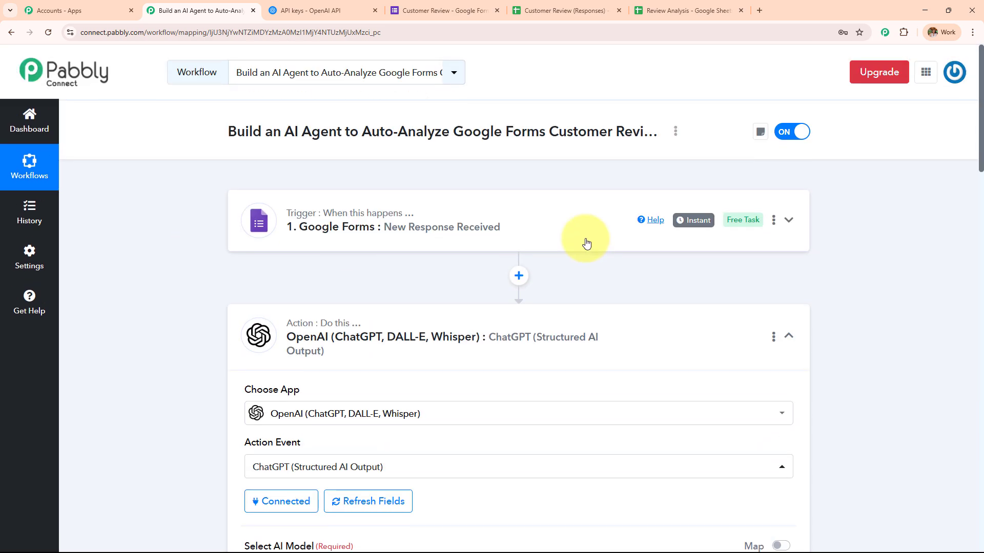
scroll(509, 239, "down", 13)
scroll(468, 240, "up", 2)
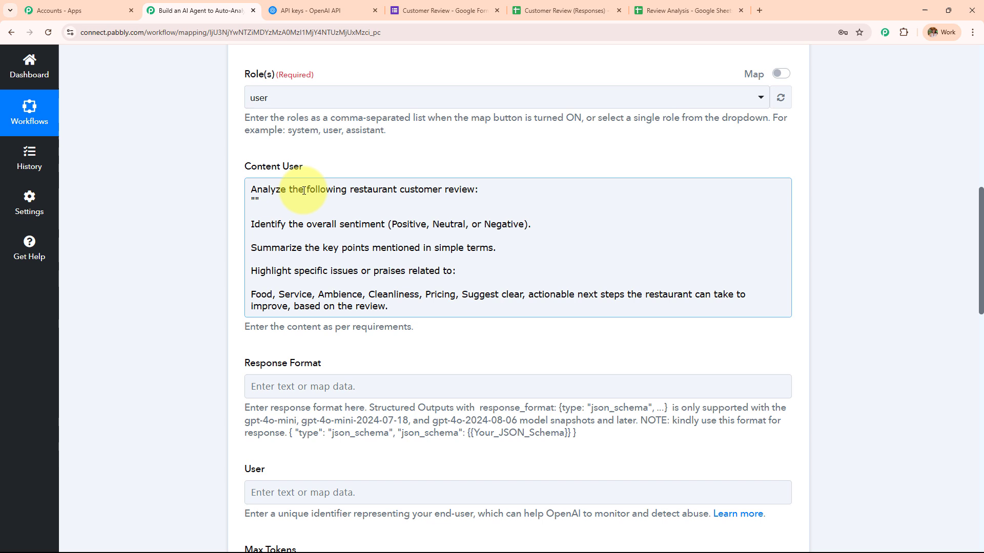
left_click(255, 200)
left_click(331, 420)
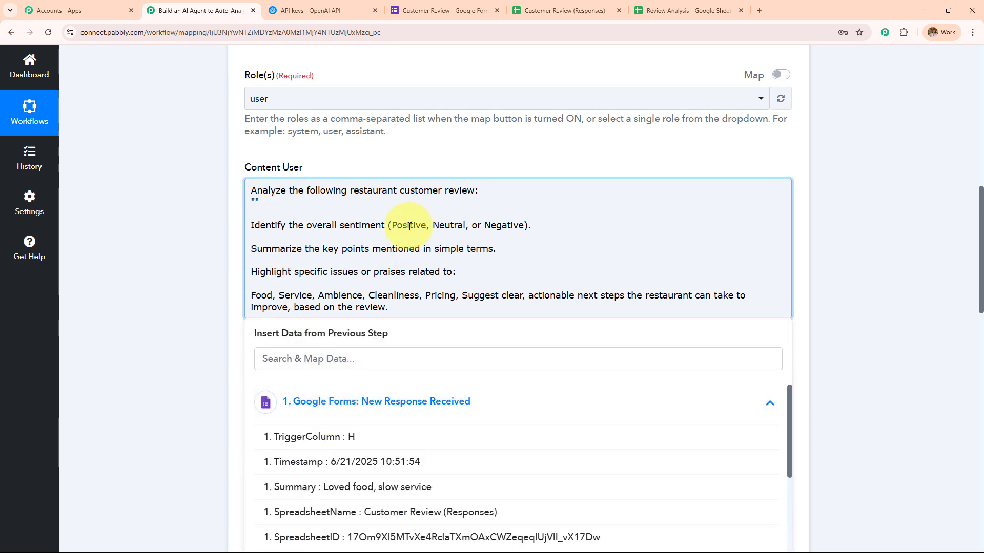
scroll(407, 225, "down", 2)
scroll(410, 226, "down", 6)
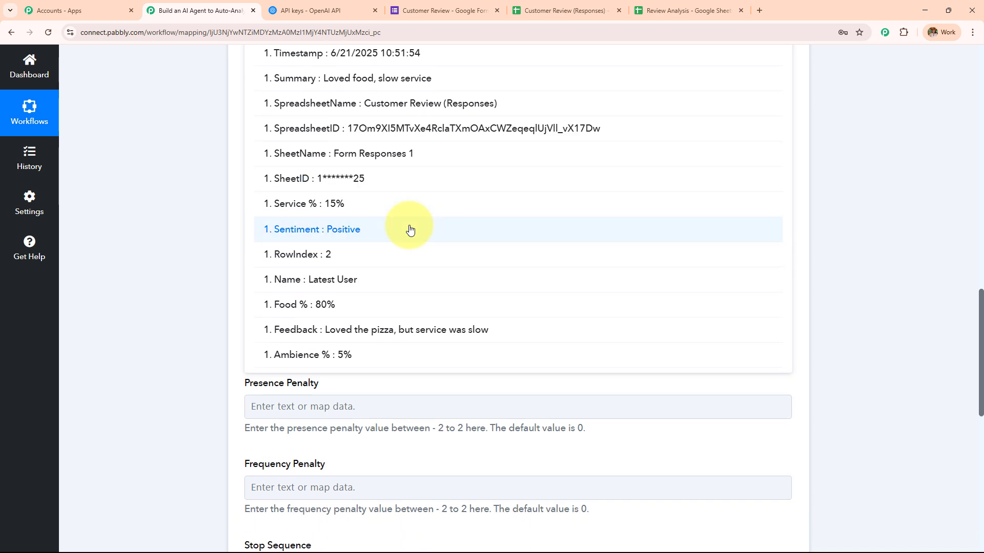
left_click(409, 280)
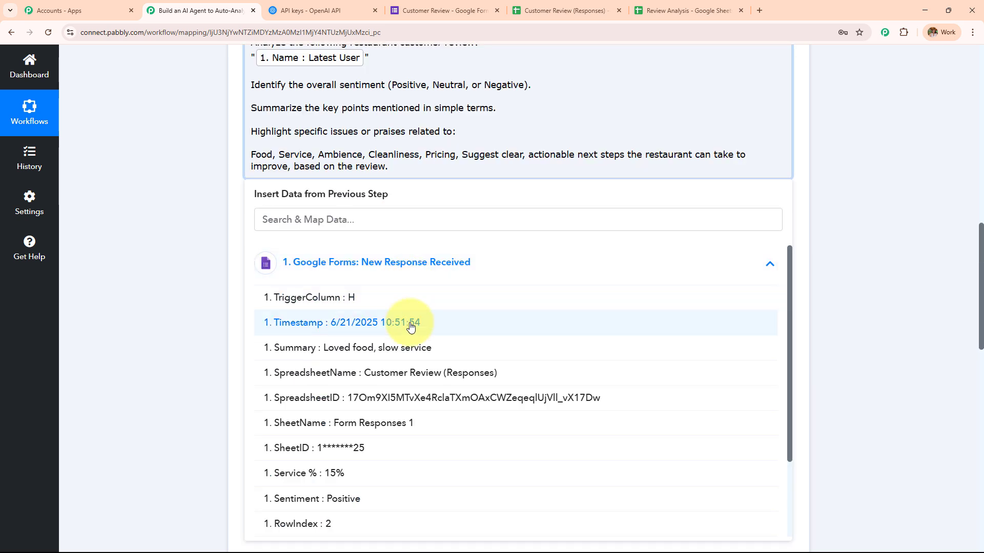
Step: Map the Summary, Service % and Sentiment fields from the Google Forms response after the Name field in the Content User prompt
scroll(411, 327, "down", 3)
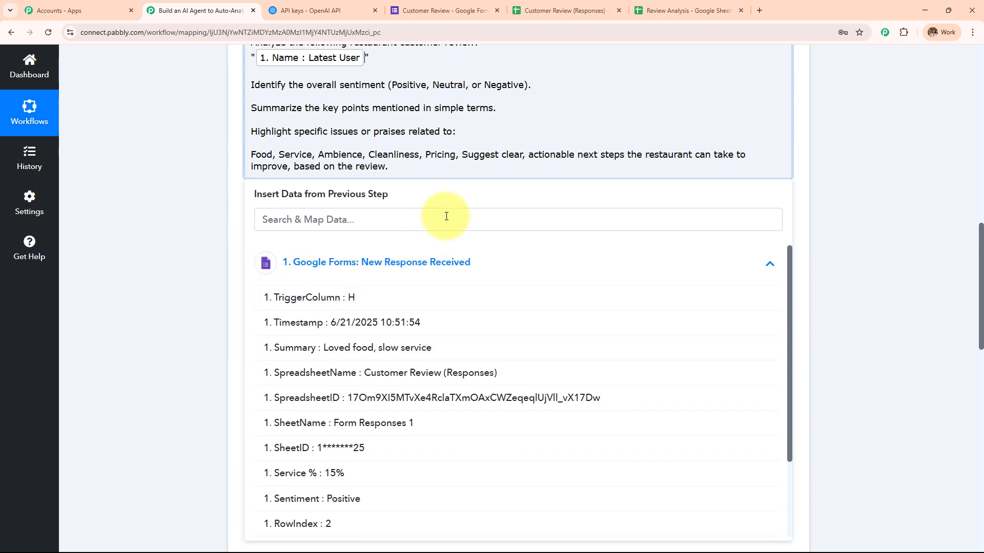
scroll(445, 215, "down", 3)
scroll(447, 219, "down", 1)
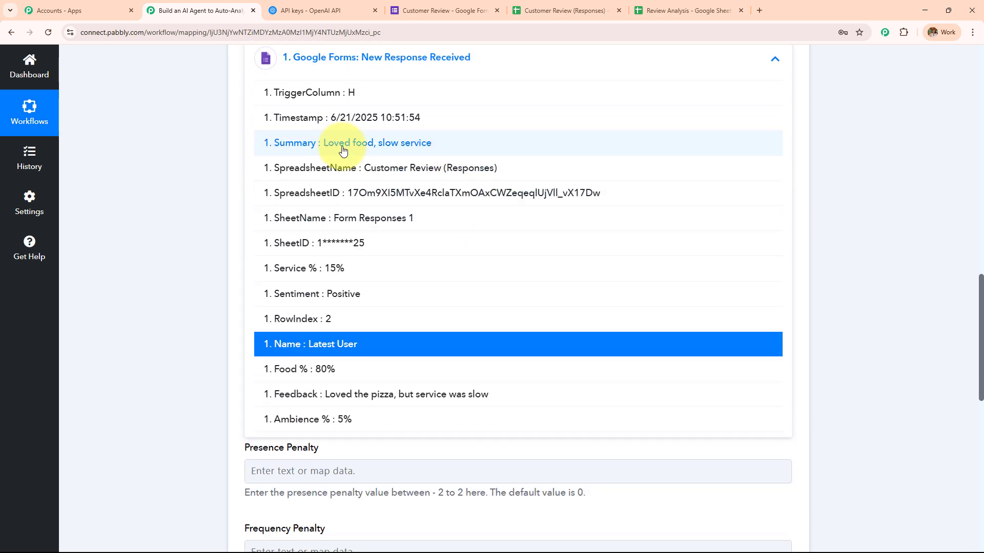
left_click(285, 142)
scroll(399, 205, "down", 2)
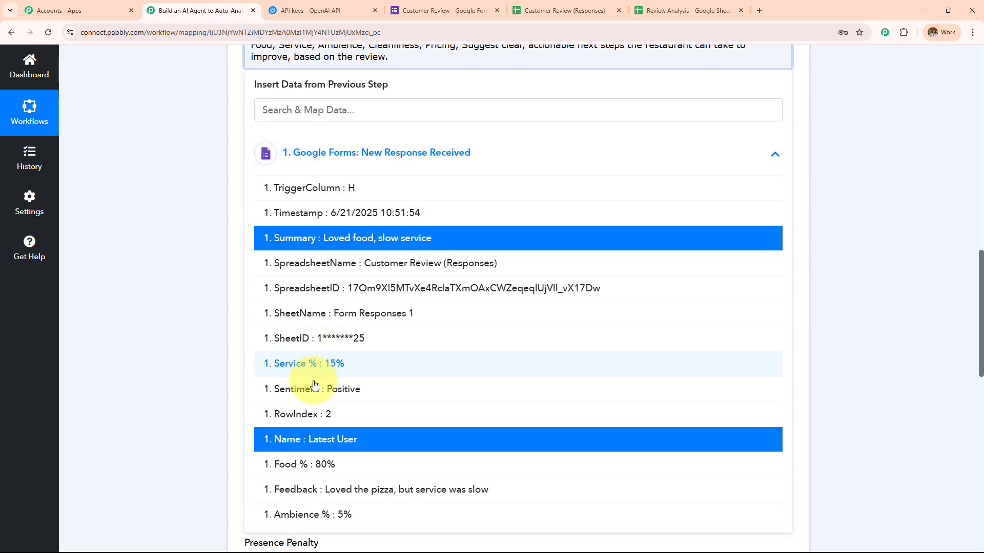
left_click(313, 370)
left_click(333, 495)
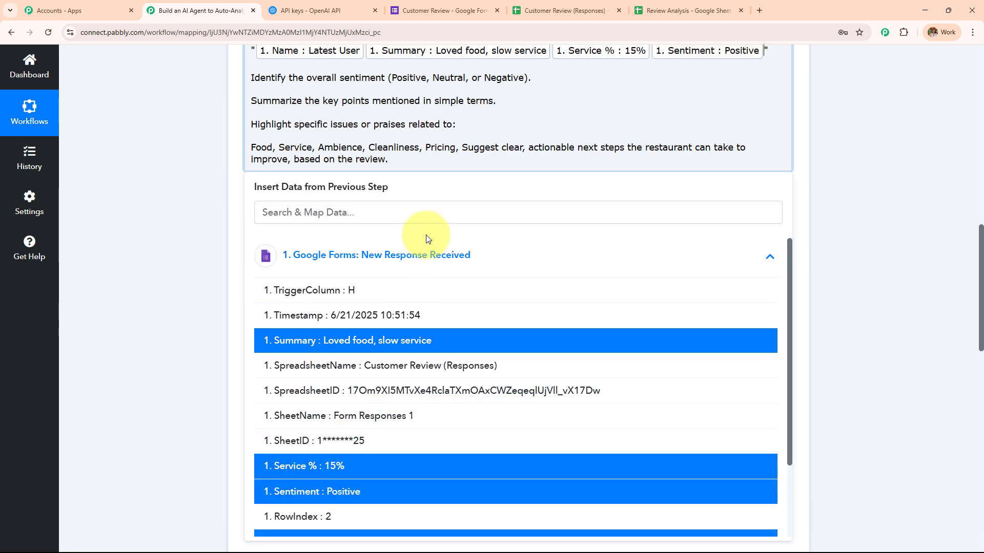
Step: Map the Food %, Feedback and Ambience % fields from the Google Forms response after the Sentiment field in the prompt
scroll(425, 235, "down", 5)
scroll(428, 239, "down", 2)
left_click(402, 226)
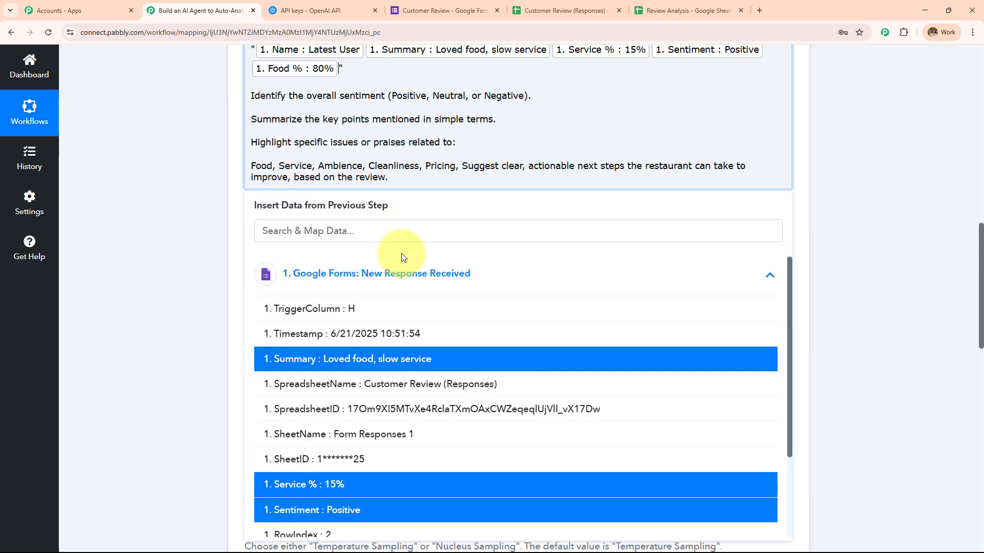
scroll(410, 257, "down", 5)
left_click(417, 259)
scroll(433, 179, "down", 5)
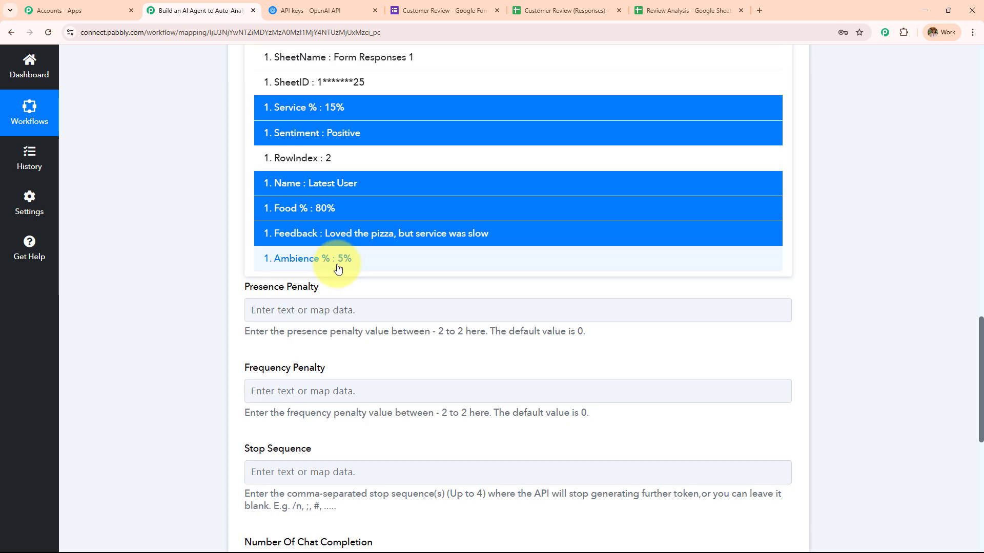
left_click(340, 259)
left_click(193, 324)
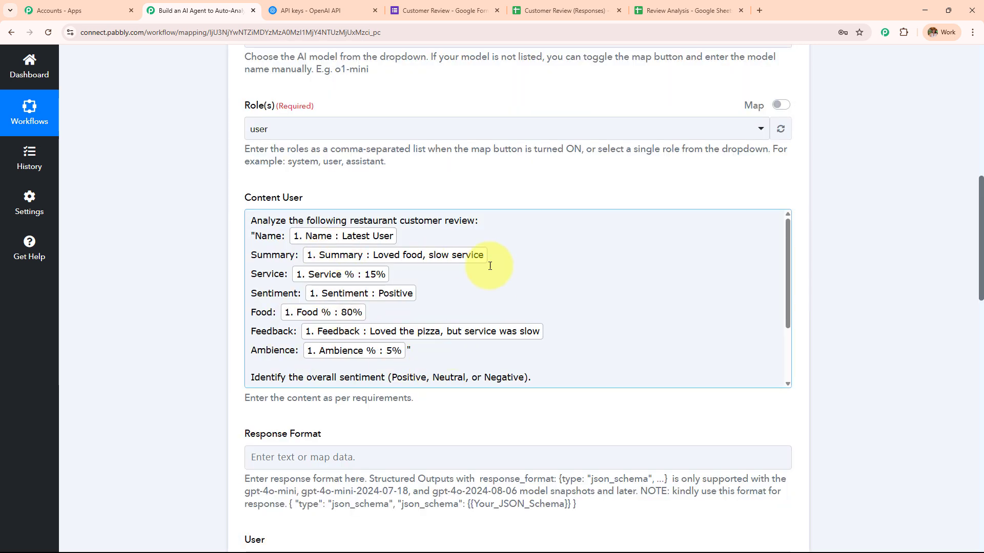
Step: Add a blank line between the opening sentence and the mapped review details in the Content User prompt
left_click(488, 222)
key("Return")
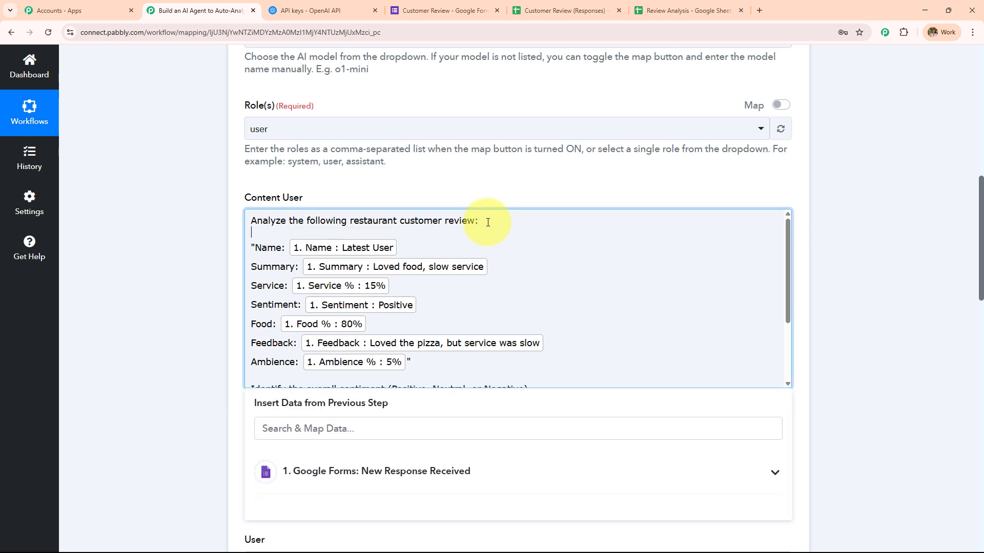
scroll(491, 302, "down", 2)
scroll(491, 306, "up", 3)
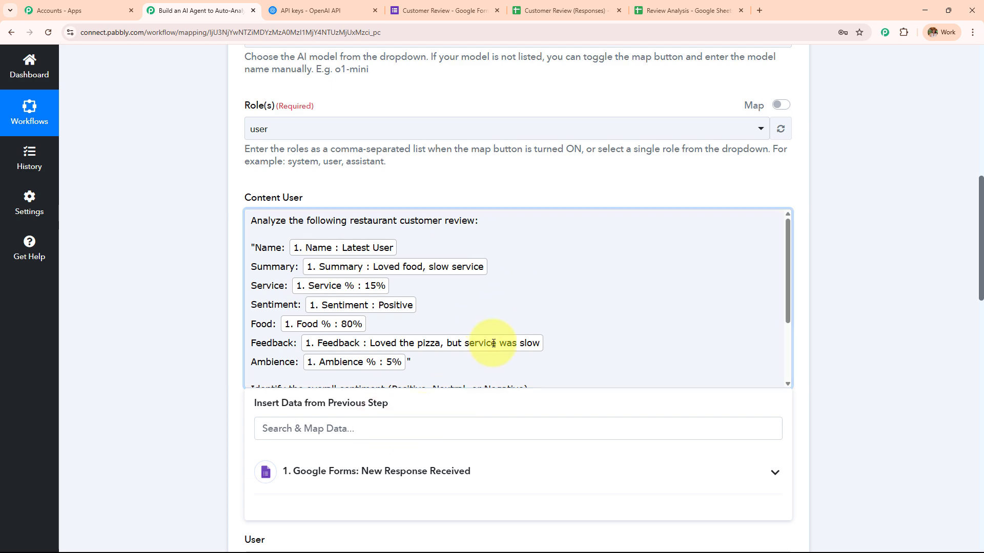
left_click(131, 292)
Step: Examine the Response Format field and the column headings of the Review Analysis spreadsheet in Google Sheets
scroll(518, 279, "down", 5)
scroll(502, 288, "down", 3)
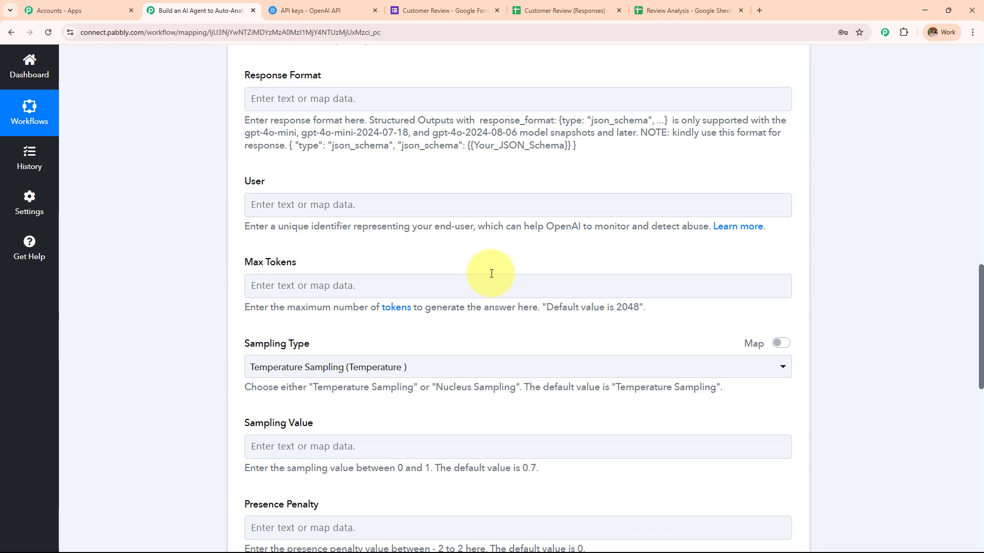
scroll(492, 272, "up", 2)
left_click_drag(245, 179, 371, 187)
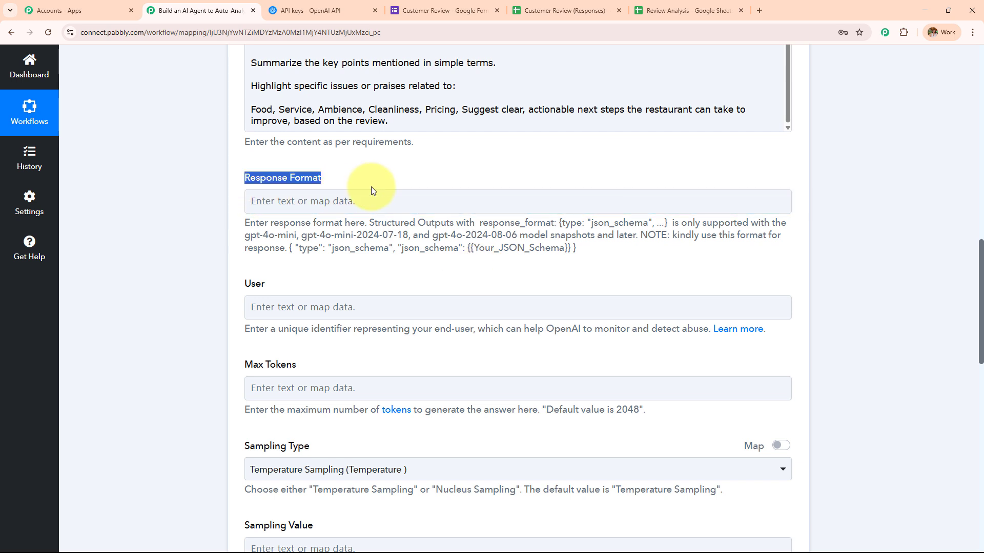
left_click(656, 11)
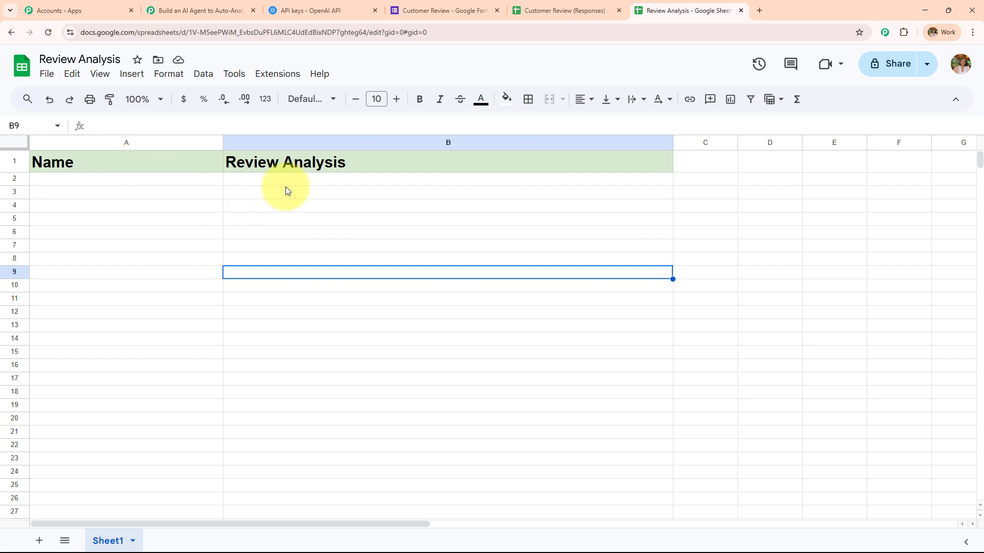
left_click(180, 13)
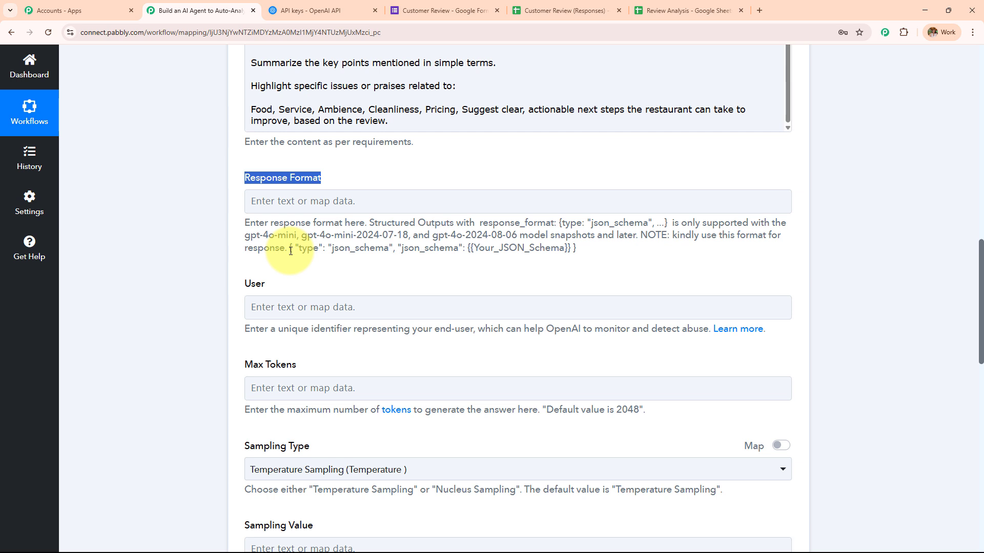
Step: Copy the json_schema template from the help text into Response Format and remove its {{Your_JSON_Schema}} placeholder
left_click_drag(290, 251, 621, 251)
key("ctrl+c")
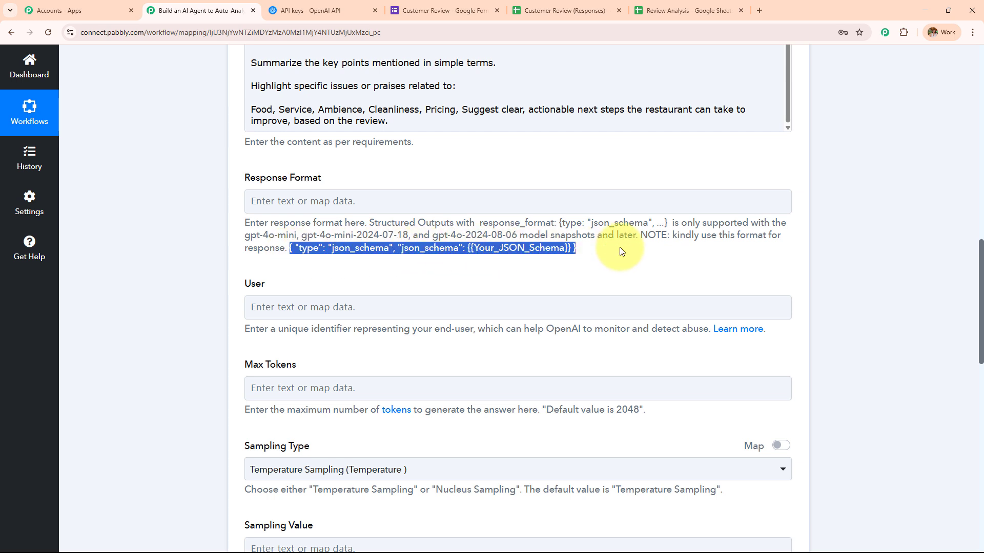
left_click(387, 201)
key("ctrl+v")
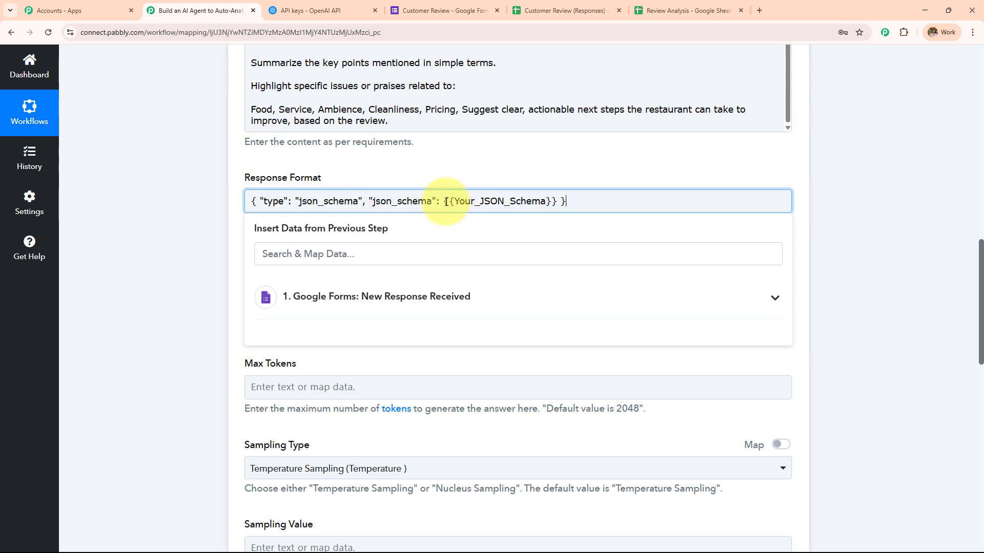
left_click_drag(445, 201, 554, 199)
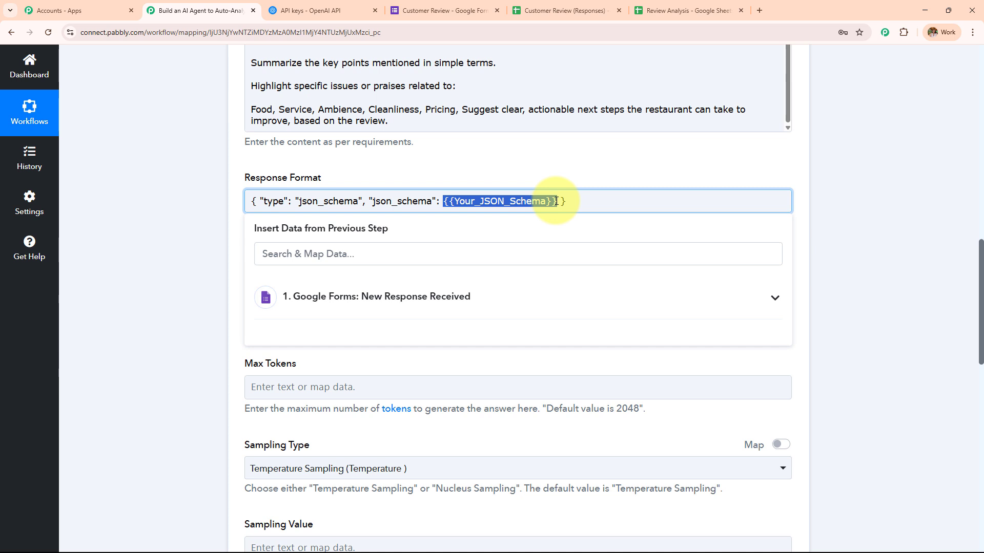
key("BackSpace")
left_click(199, 200)
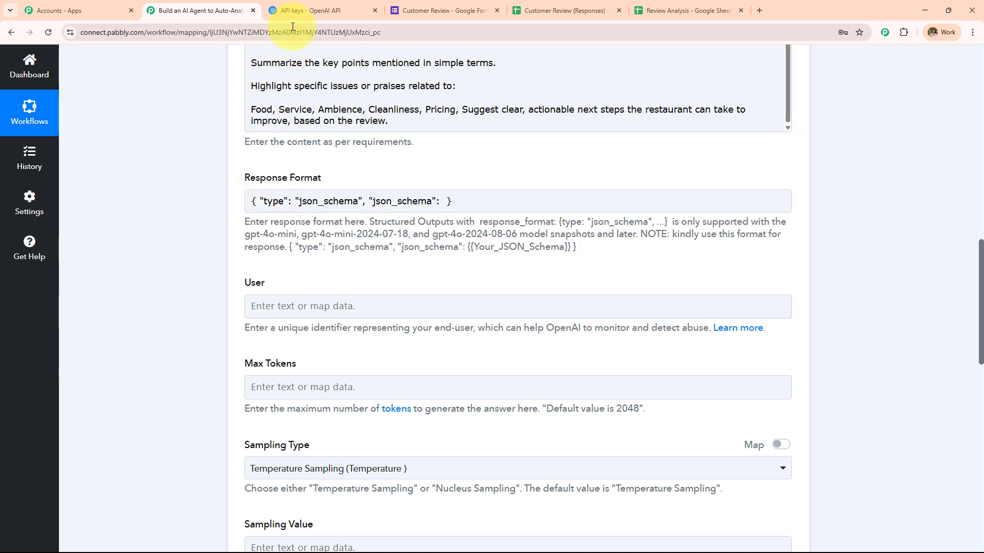
Step: Switch to the OpenAI platform and open the schema generator in the Structured Outputs documentation
left_click(294, 8)
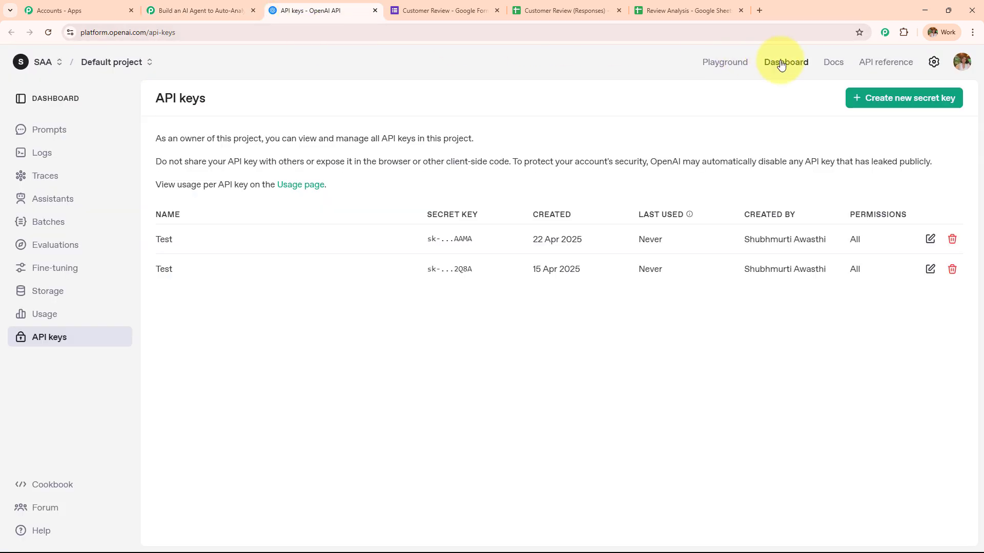
left_click(832, 62)
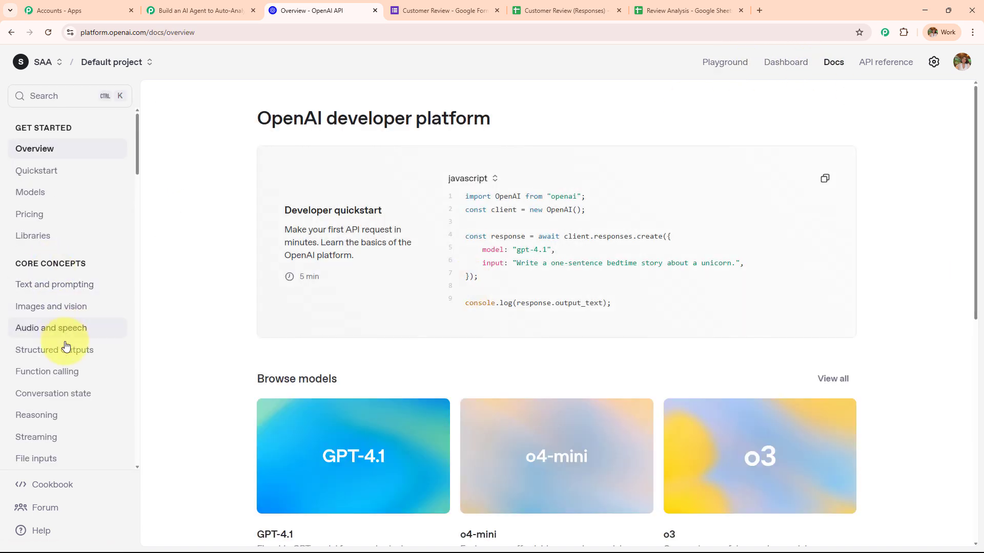
left_click(69, 353)
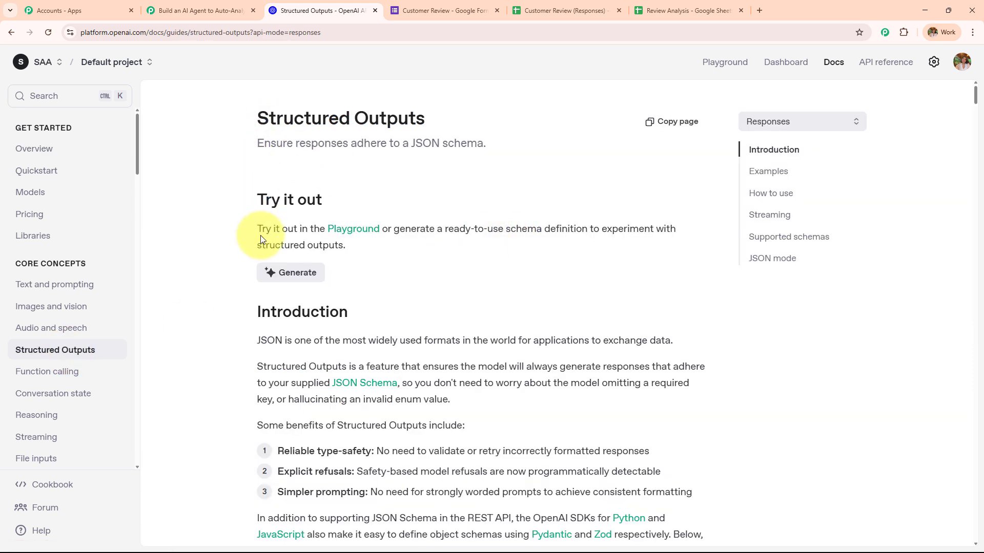
left_click(294, 281)
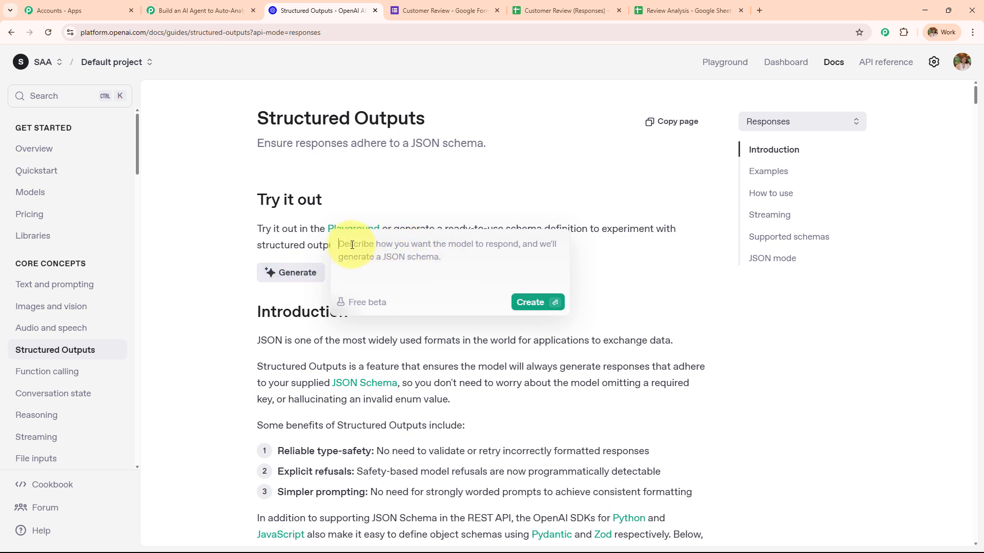
Step: Generate a JSON schema with text fields Name, giving the customer's name, and Review Analysis, giving the review analysis, matching the spreadsheet columns
left_click(686, 10)
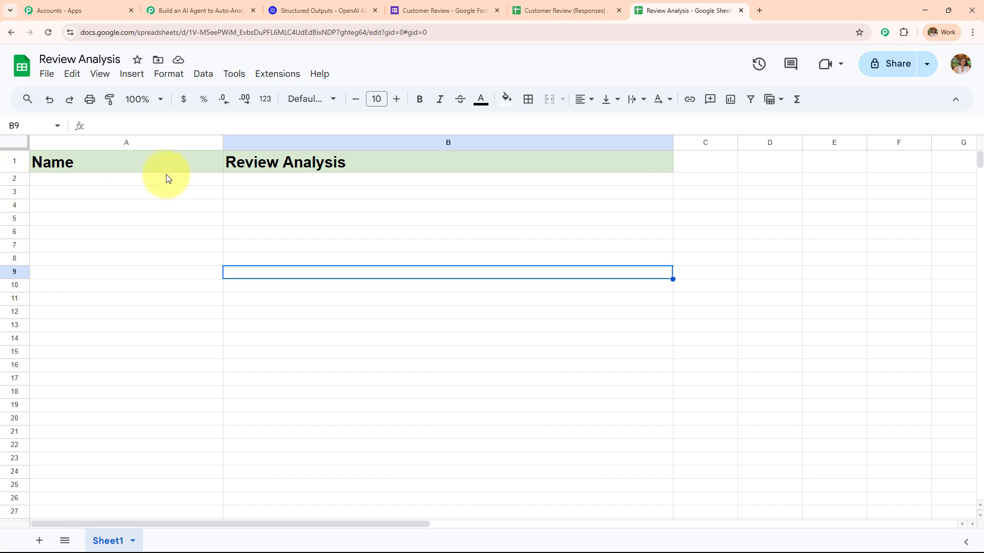
left_click(312, 10)
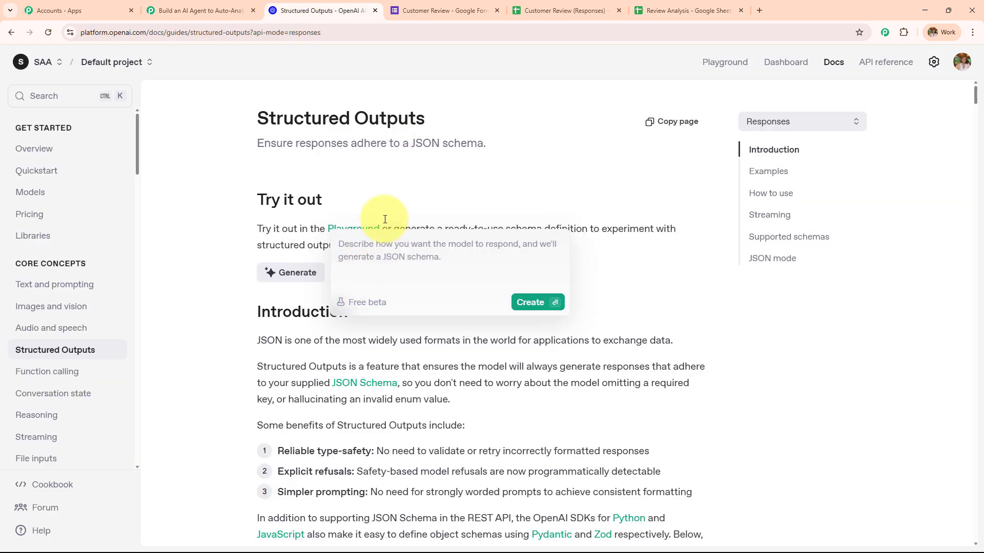
type("Name Type of text Give name of the customer  Review Analysis Type of text Give review analysis")
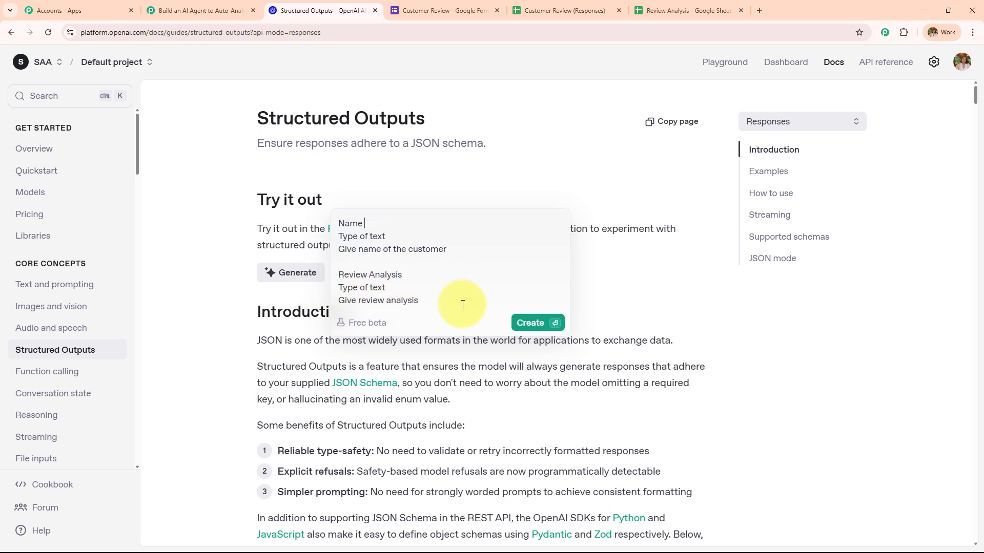
left_click(522, 325)
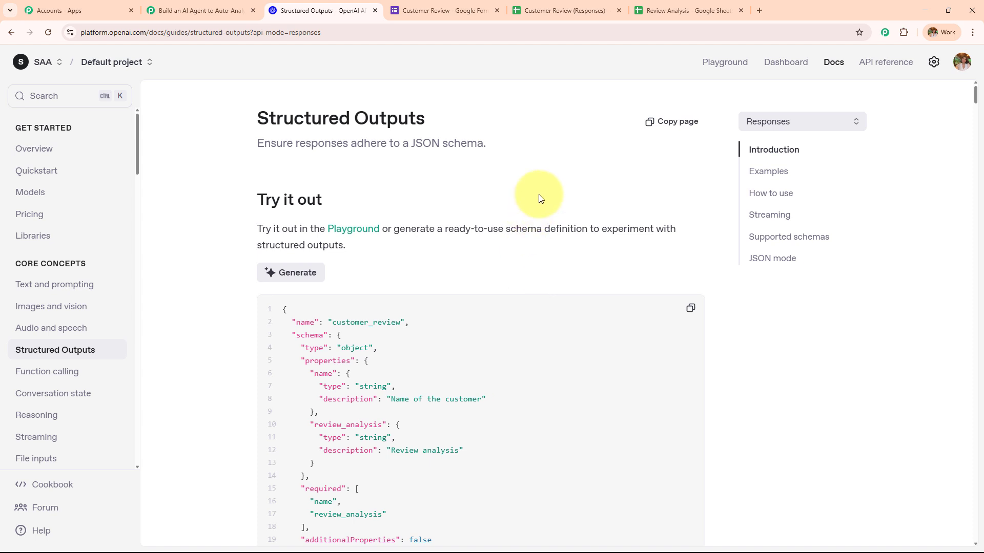
Step: Copy the generated customer_review schema and insert it as the json_schema value in Pabbly Connect's Response Format field
scroll(539, 194, "down", 5)
scroll(539, 198, "up", 3)
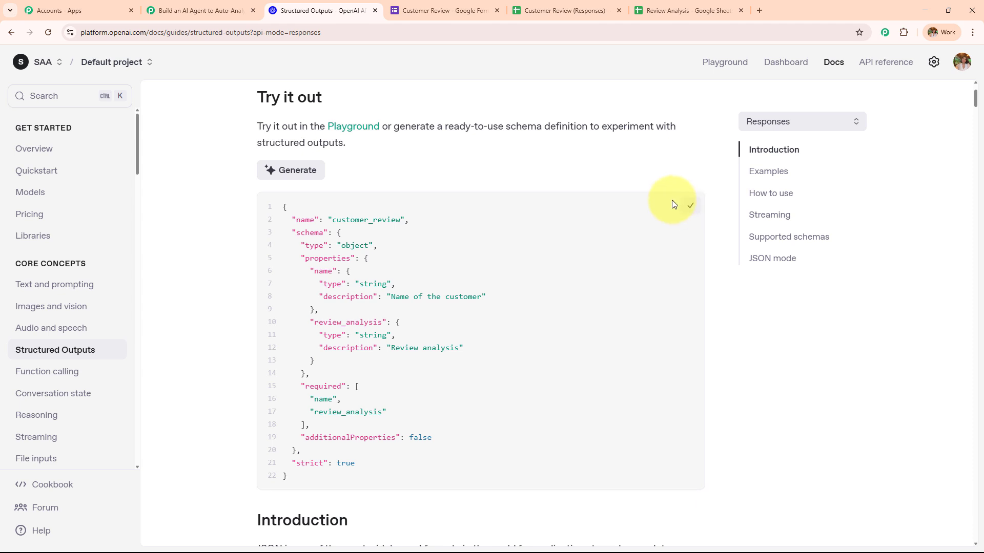
left_click(185, 10)
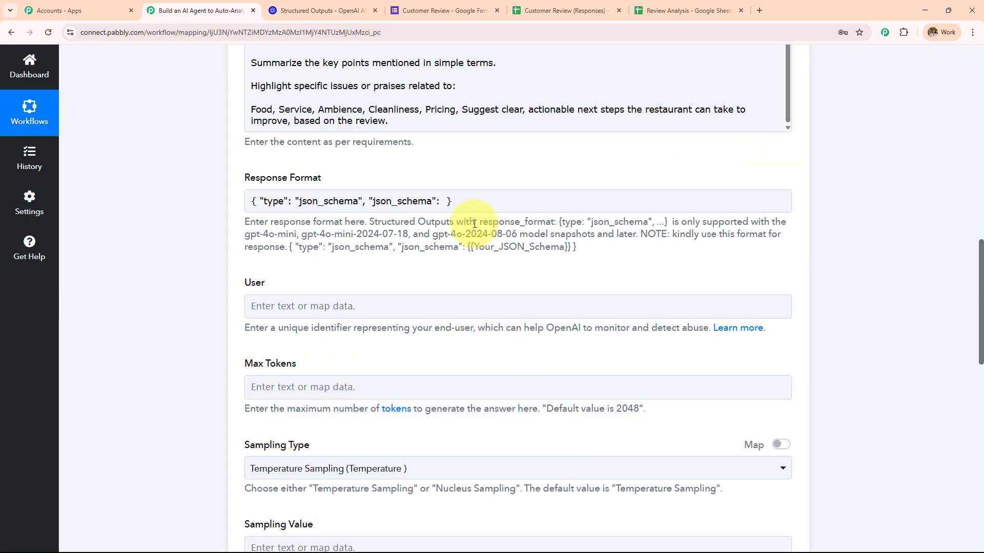
left_click(441, 200)
key("ctrl+v")
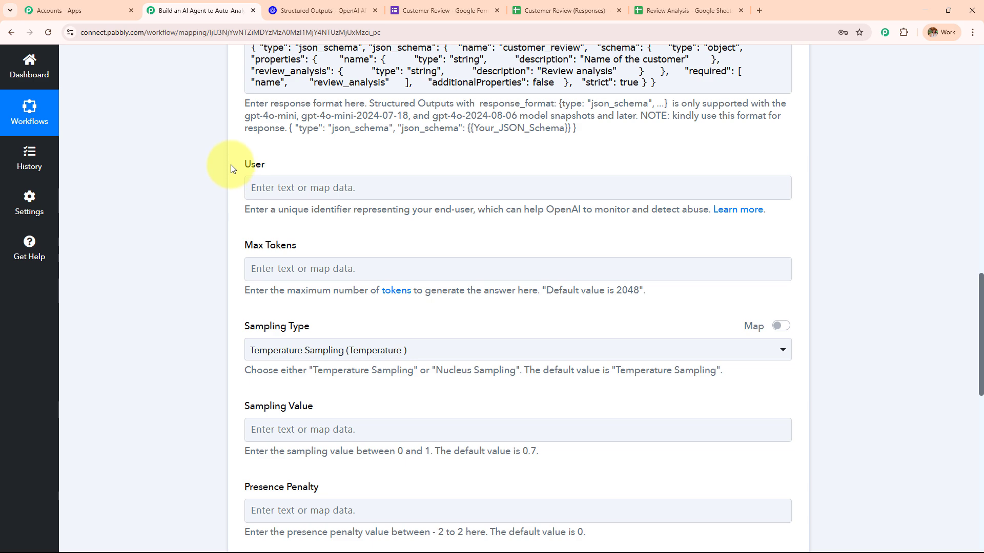
Step: Keep Temperature Sampling (Temperature) as the Sampling Type
left_click_drag(231, 164, 389, 338)
scroll(518, 213, "down", 5)
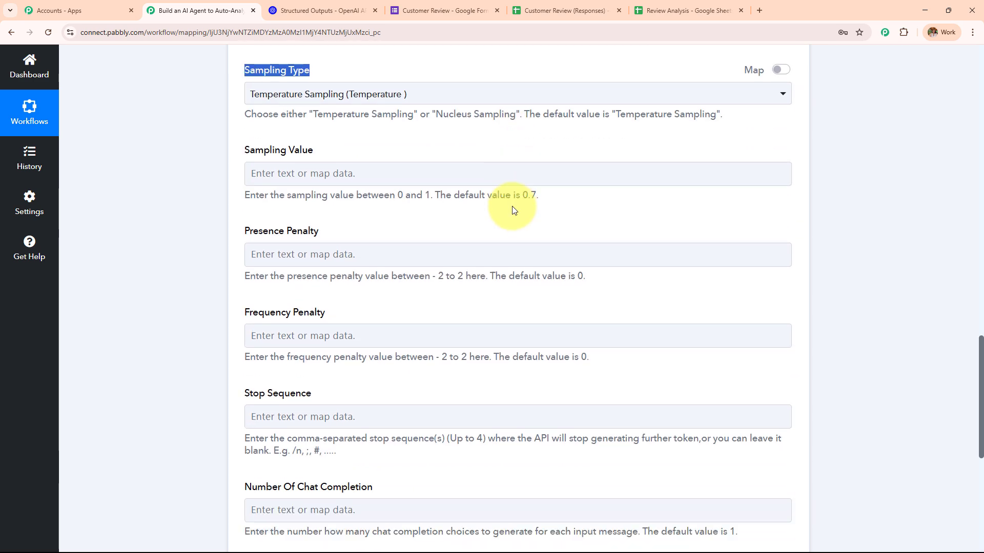
left_click(344, 97)
left_click(346, 154)
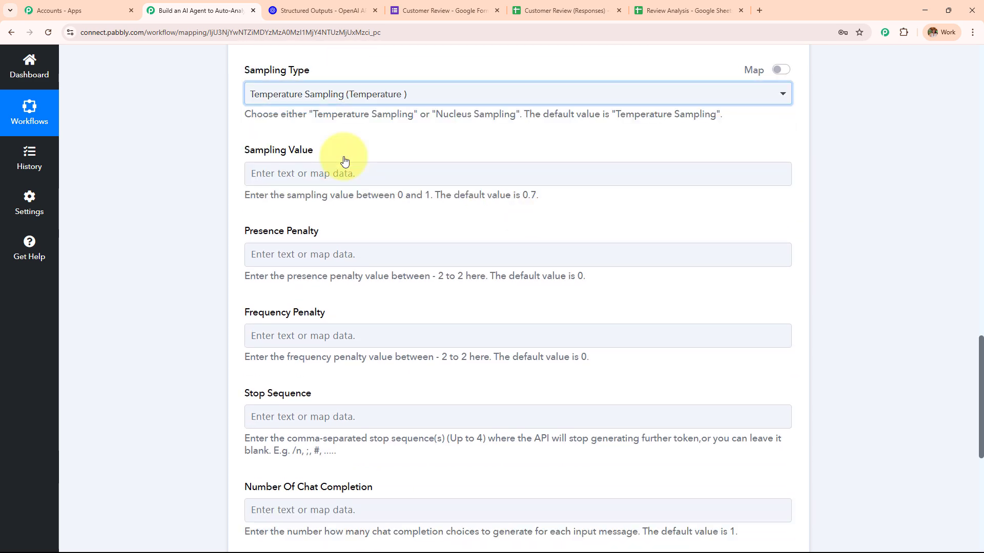
Step: Review the optional fields from Sampling Value to Simple Response, plus the model, role, prompt and response format of the OpenAI action
scroll(348, 150, "down", 2)
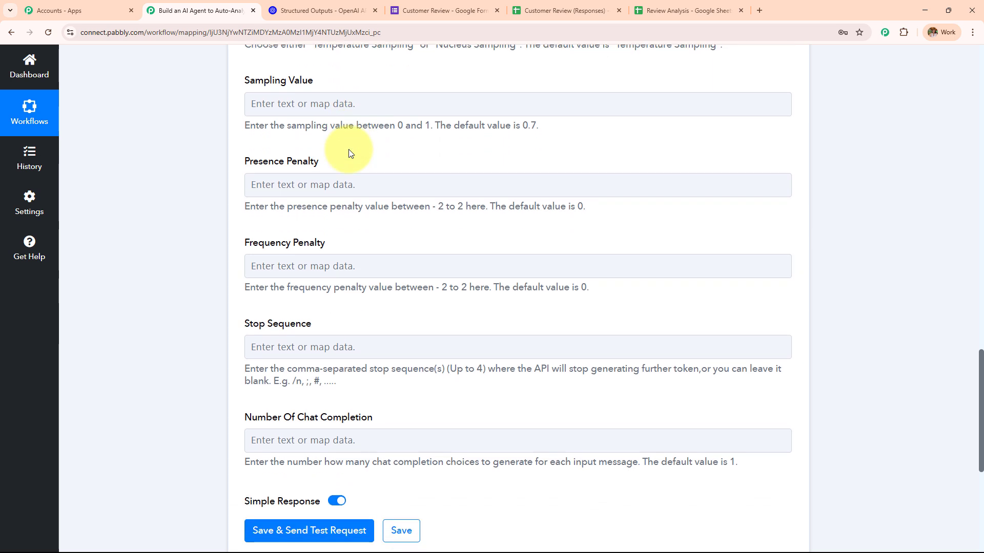
scroll(349, 149, "up", 1)
left_click_drag(234, 99, 384, 519)
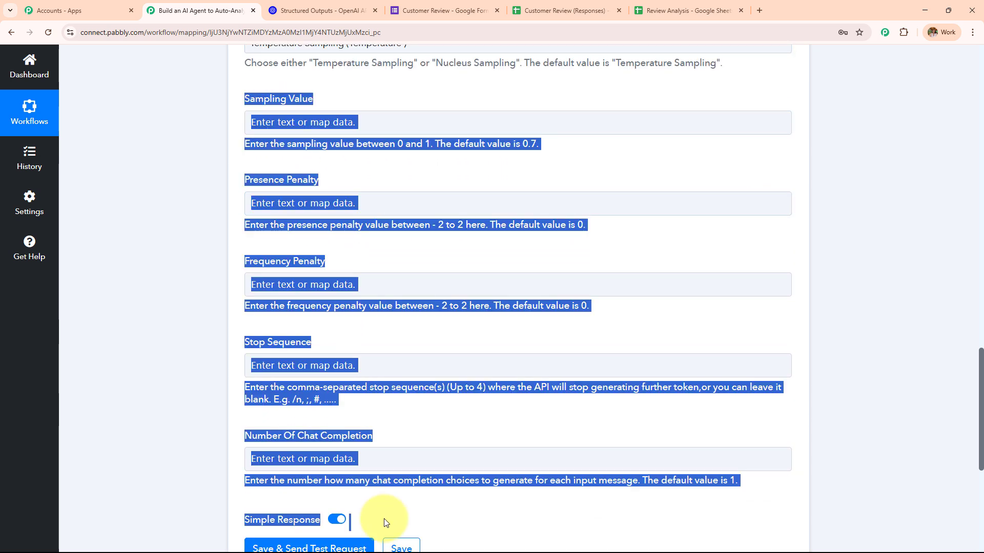
left_click(831, 365)
scroll(630, 326, "up", 13)
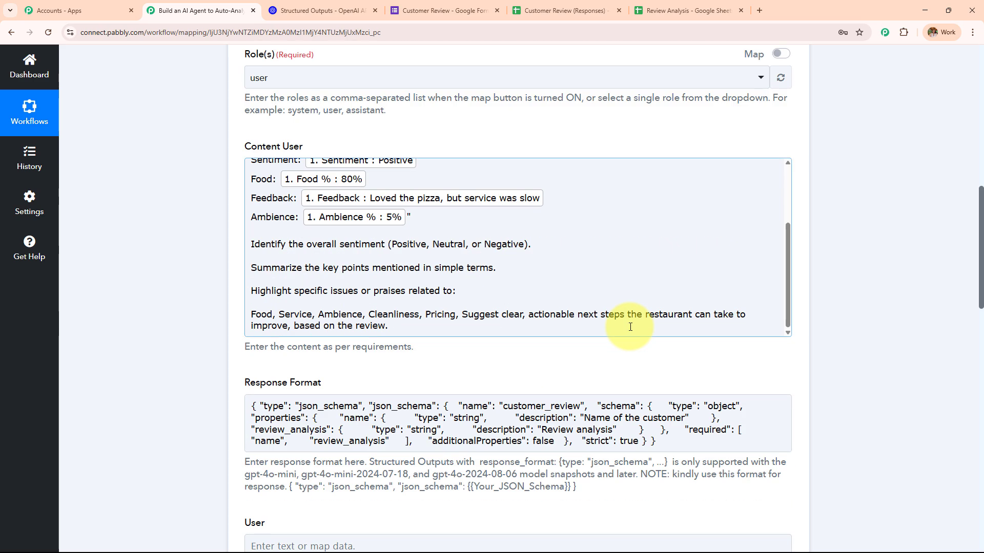
scroll(630, 327, "up", 3)
scroll(610, 310, "up", 4)
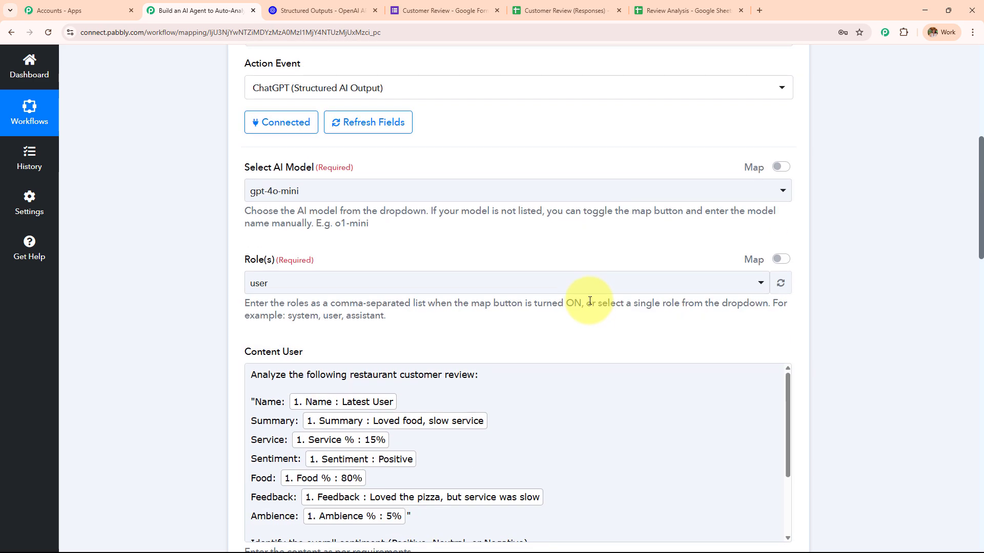
scroll(590, 301, "up", 2)
scroll(588, 297, "down", 13)
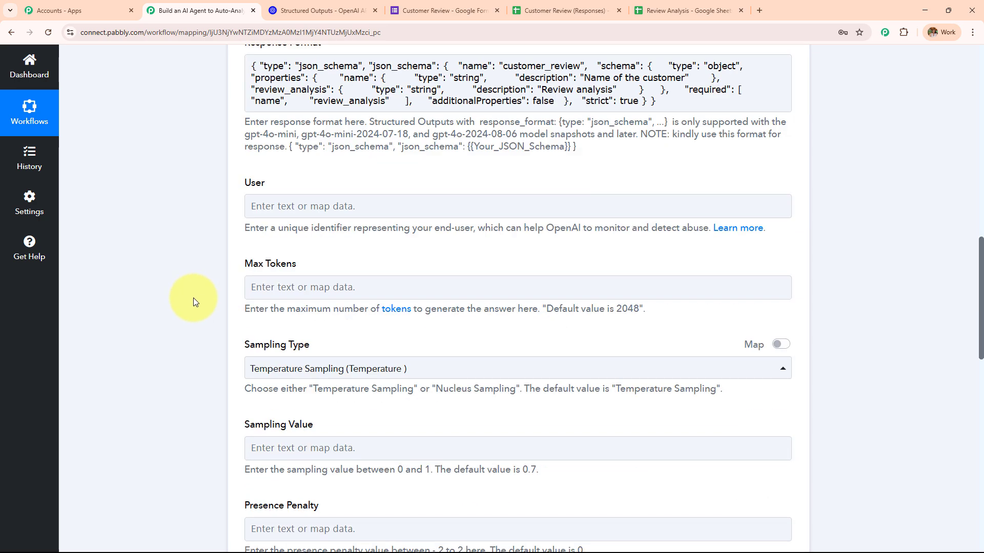
Step: Save the OpenAI action and send its test request, and enlarge the returned review analysis value for reading
scroll(190, 318, "down", 13)
left_click(280, 214)
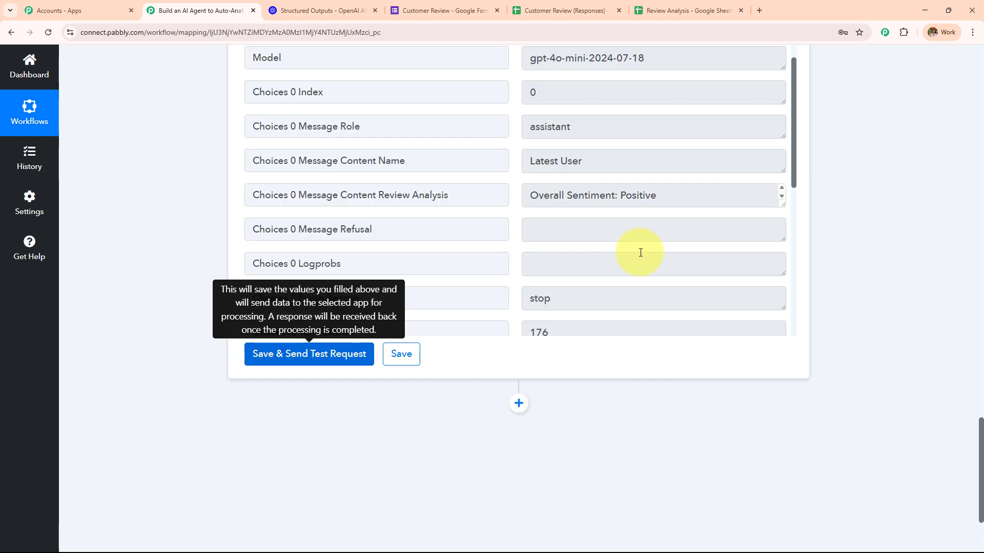
left_click_drag(432, 166, 220, 171)
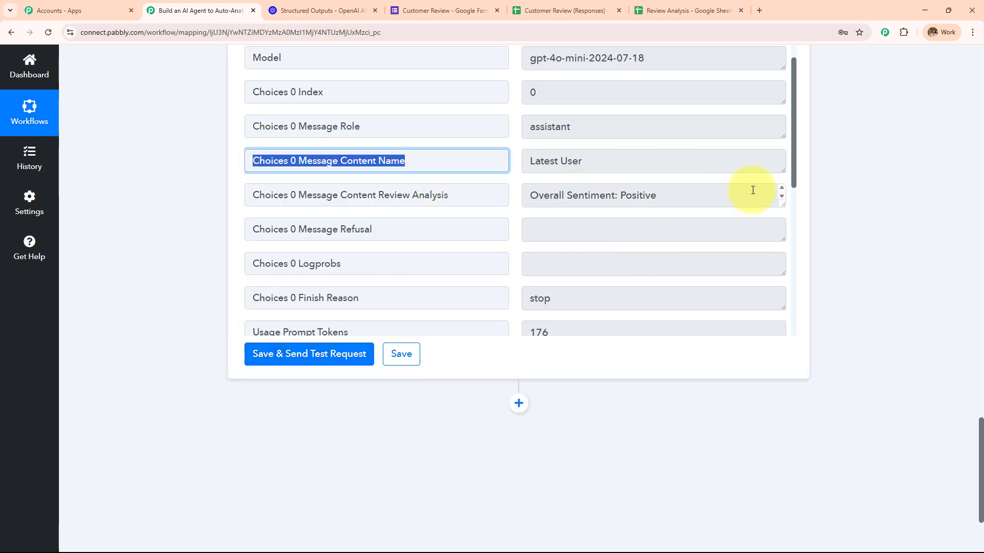
mouse_move(782, 172)
left_mouse_down()
mouse_move(779, 235)
mouse_move(780, 174)
left_mouse_up()
left_click_drag(457, 201, 332, 198)
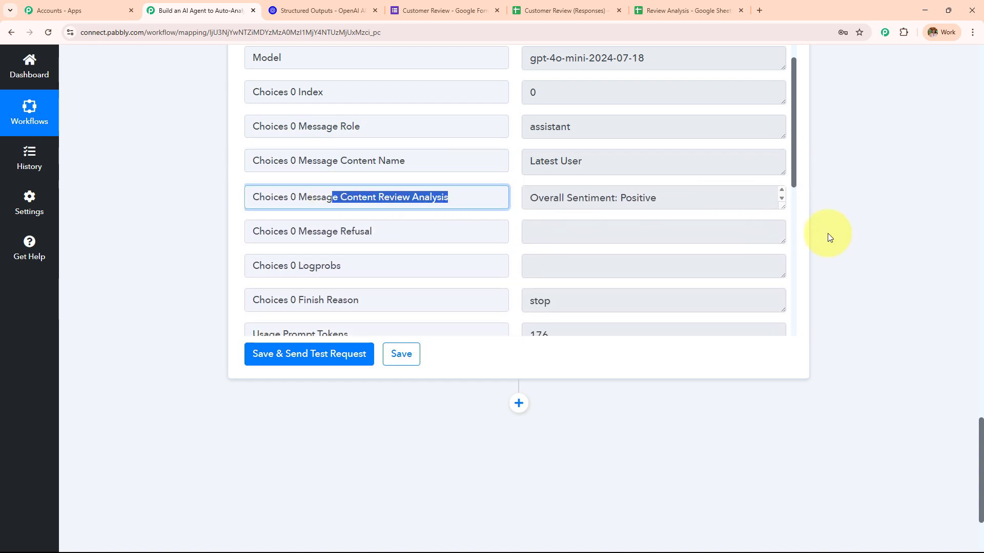
left_click_drag(784, 209, 795, 466)
Step: Examine the overall sentiment, key points and specific issues and praises in the returned review analysis
scroll(896, 316, "up", 3)
scroll(702, 304, "down", 4)
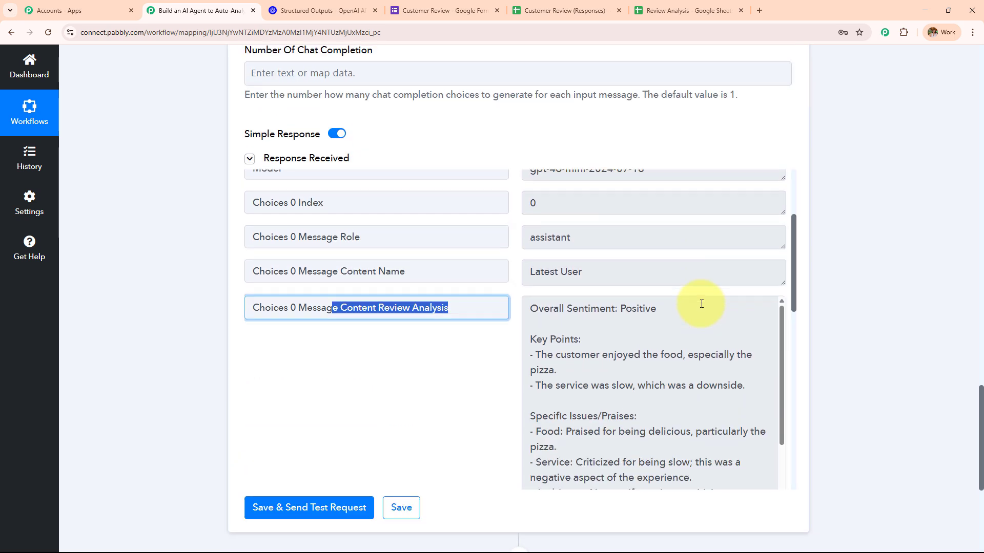
scroll(702, 304, "up", 1)
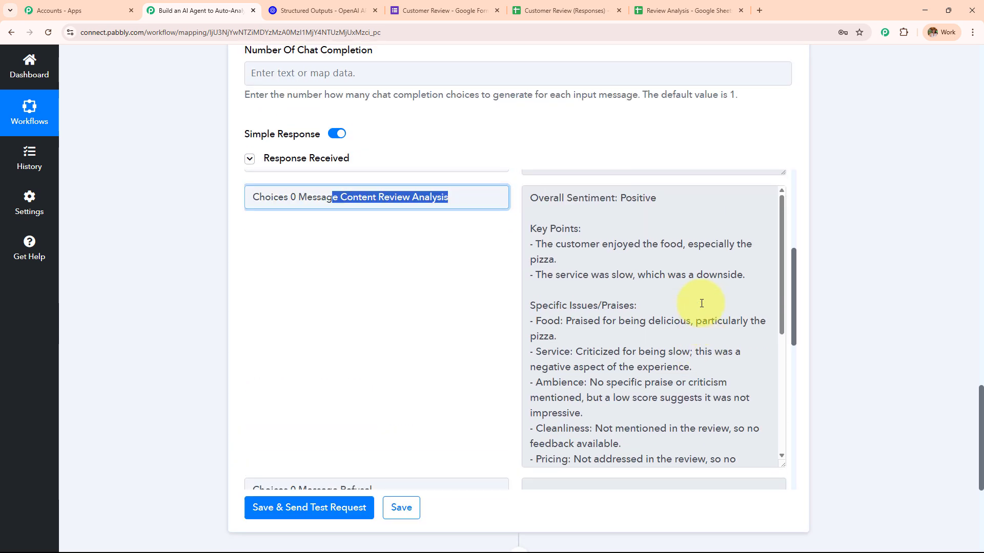
scroll(701, 303, "down", 1)
scroll(702, 303, "up", 1)
scroll(702, 303, "down", 1)
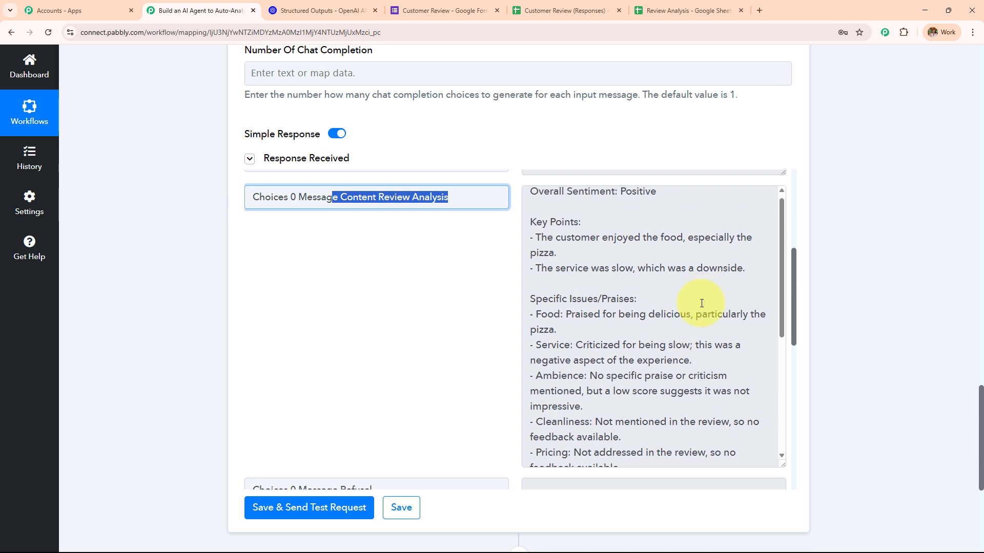
left_click_drag(641, 251, 485, 266)
scroll(645, 285, "down", 3)
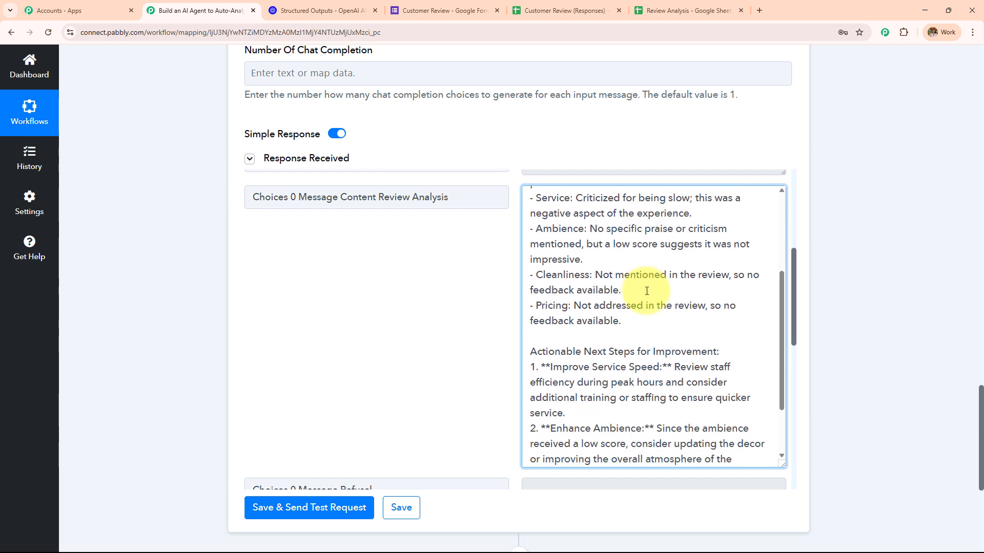
scroll(644, 285, "up", 2)
left_click_drag(569, 251, 507, 250)
left_click_drag(586, 280, 529, 281)
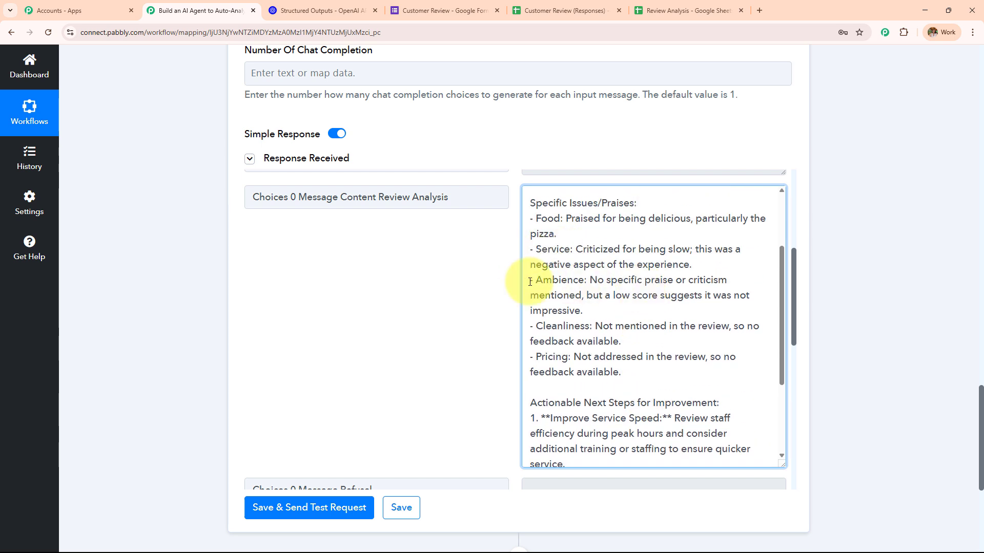
left_click_drag(585, 326, 512, 329)
left_click_drag(568, 358, 504, 357)
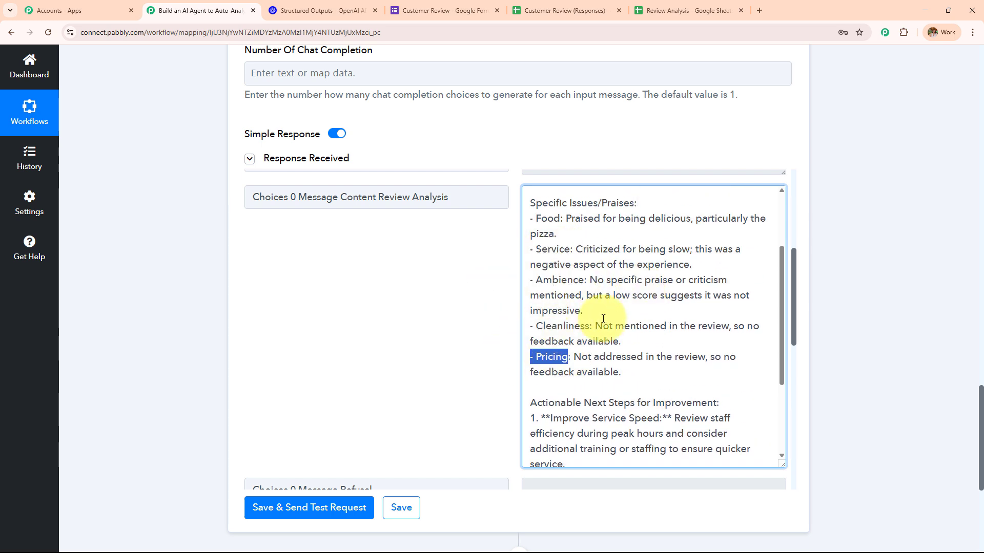
Step: Examine the actionable next steps for improvement and recheck the whole returned review analysis
scroll(582, 273, "down", 3)
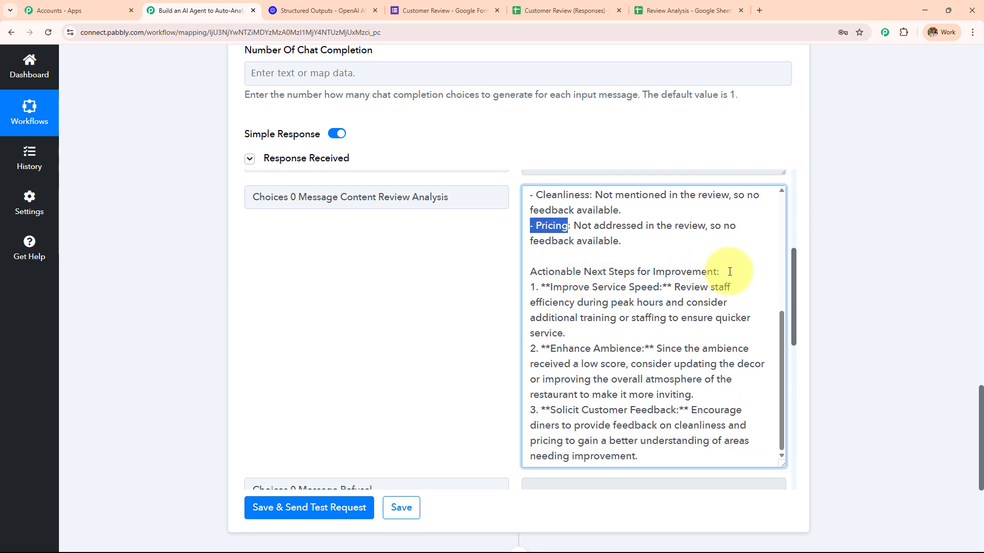
left_click_drag(731, 272, 501, 270)
scroll(655, 305, "down", 1)
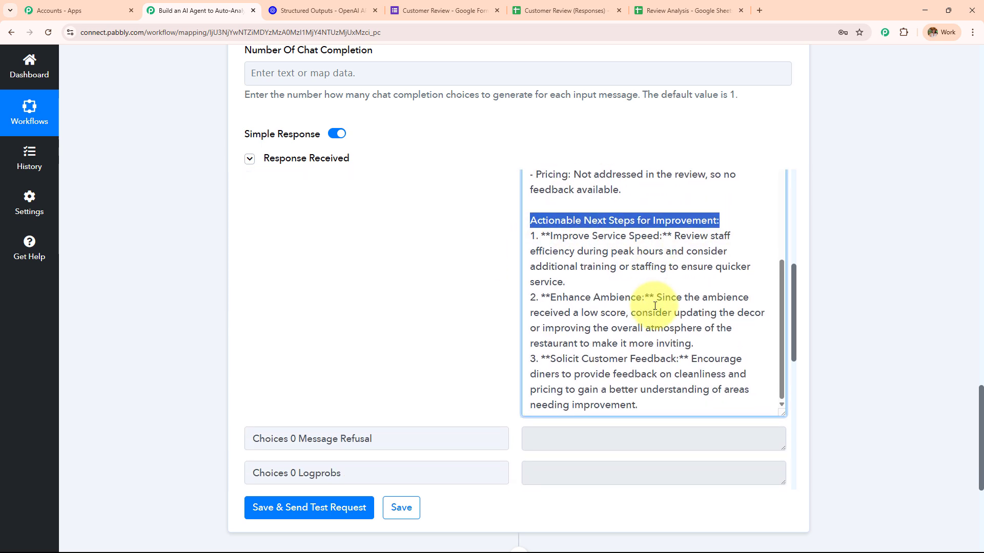
scroll(650, 295, "down", 2)
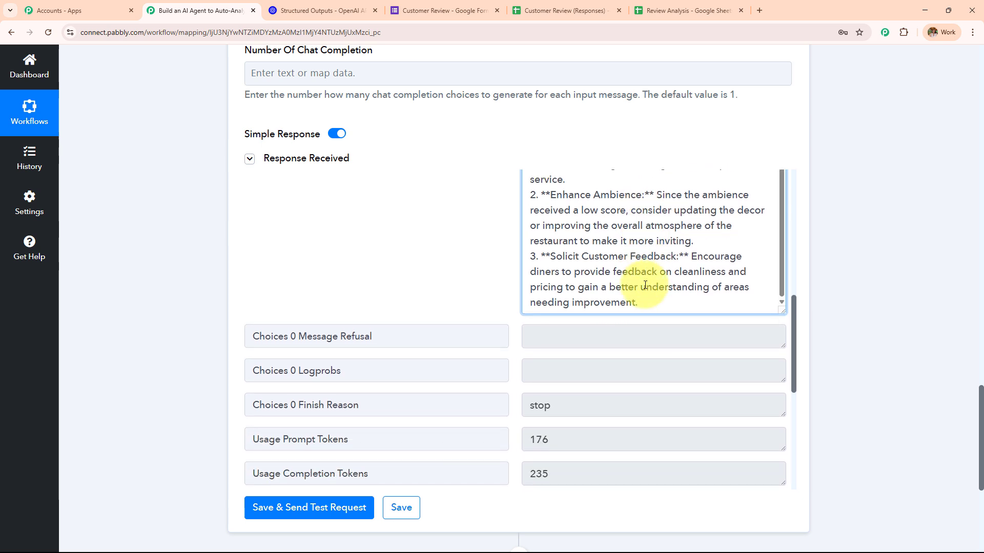
scroll(666, 231, "up", 5)
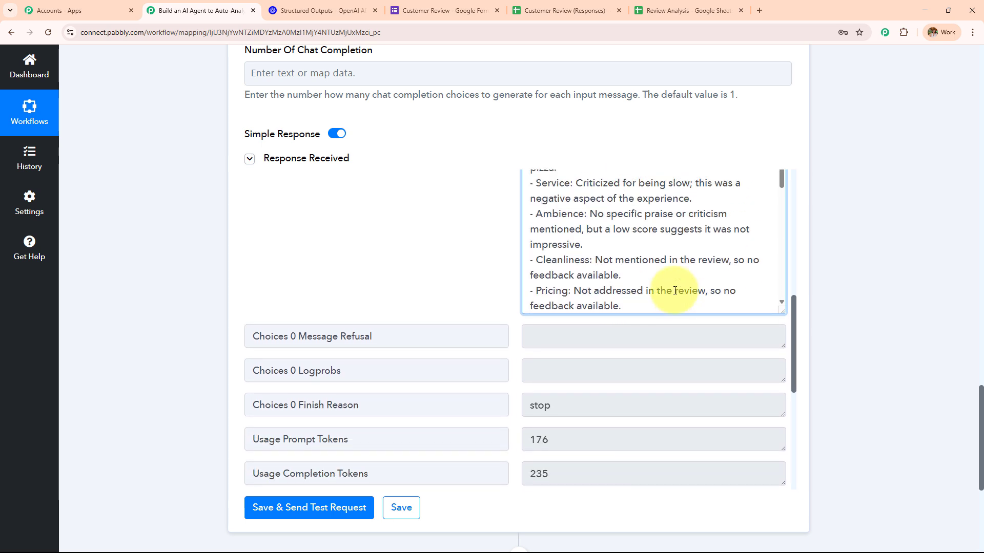
scroll(868, 272, "up", 1)
scroll(687, 378, "up", 6)
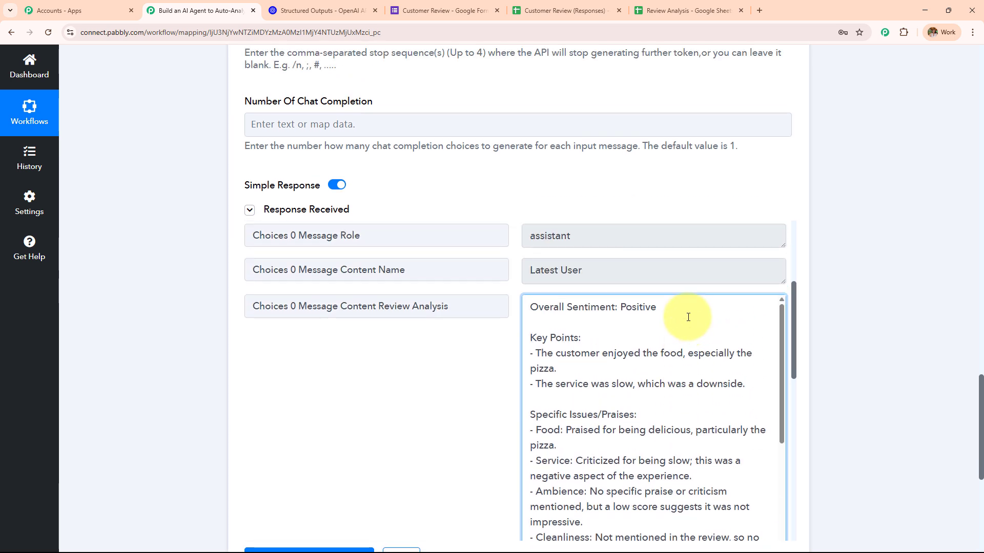
scroll(688, 321, "down", 2)
scroll(689, 321, "down", 2)
scroll(687, 315, "up", 2)
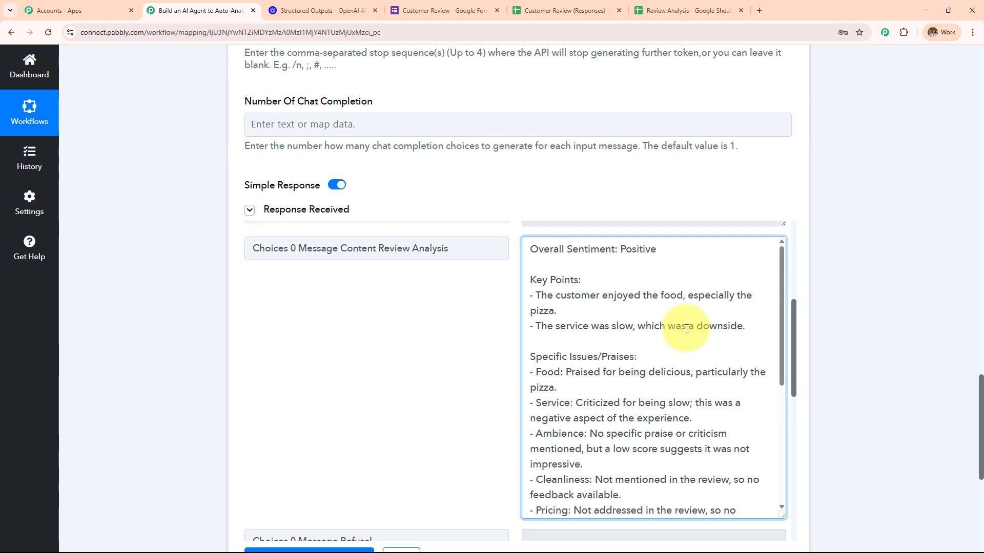
scroll(687, 328, "down", 1)
scroll(626, 320, "down", 4)
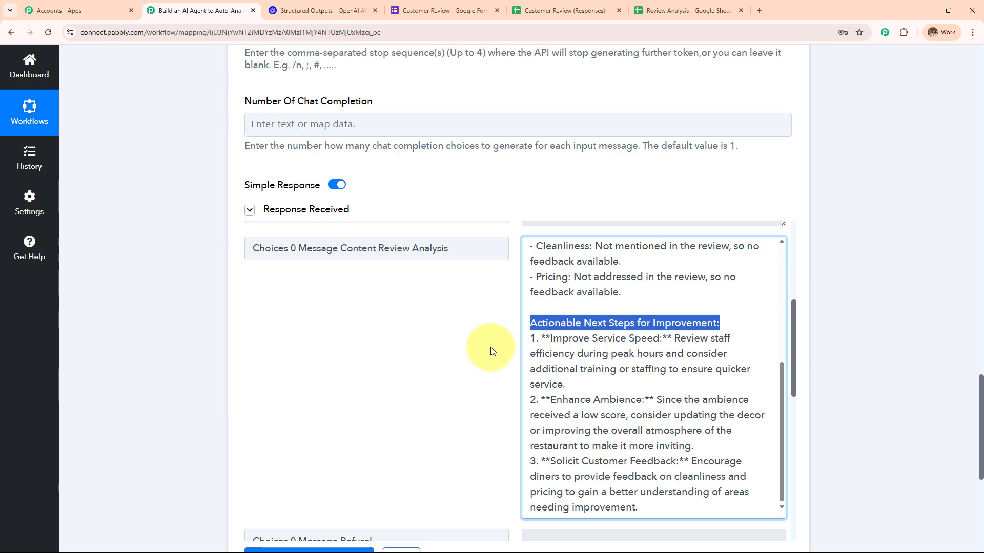
scroll(567, 358, "down", 4)
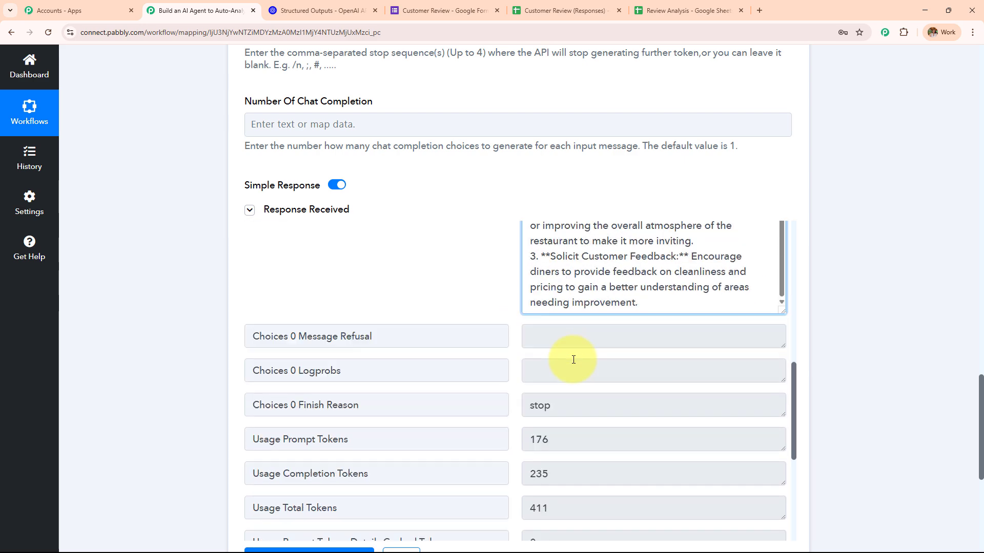
scroll(559, 358, "up", 4)
Step: Add a Google Sheets action after the OpenAI step with Add New Row as its action event
scroll(855, 256, "down", 6)
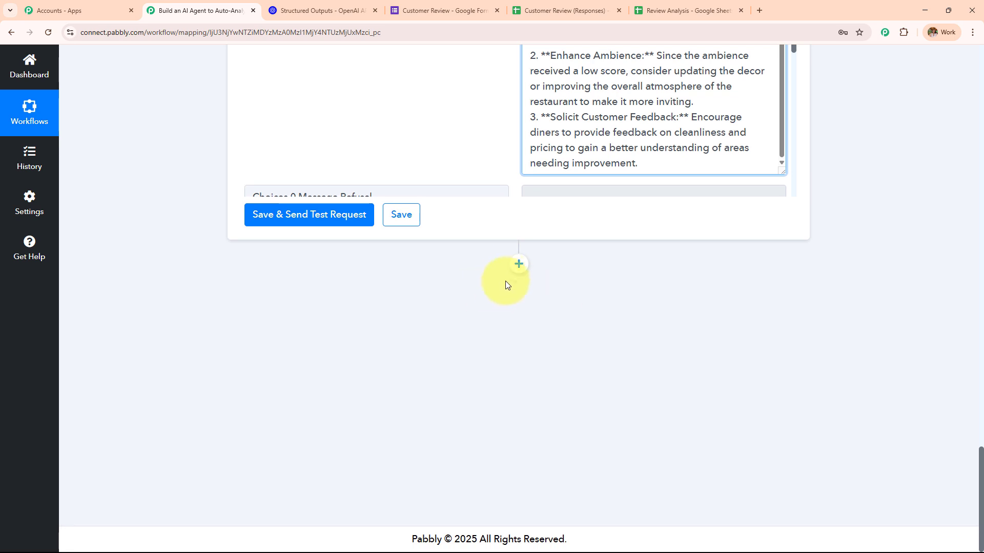
left_click(519, 264)
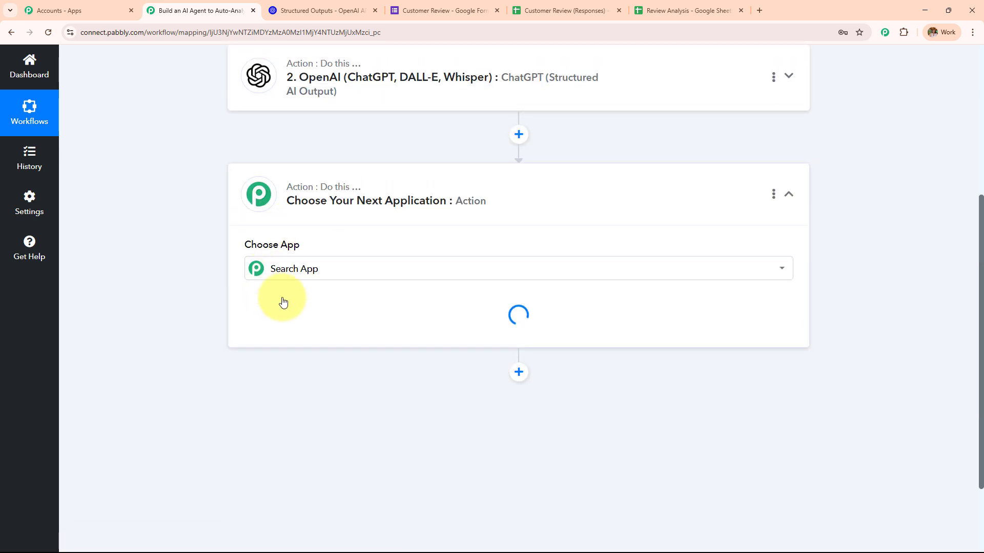
type("Sheets")
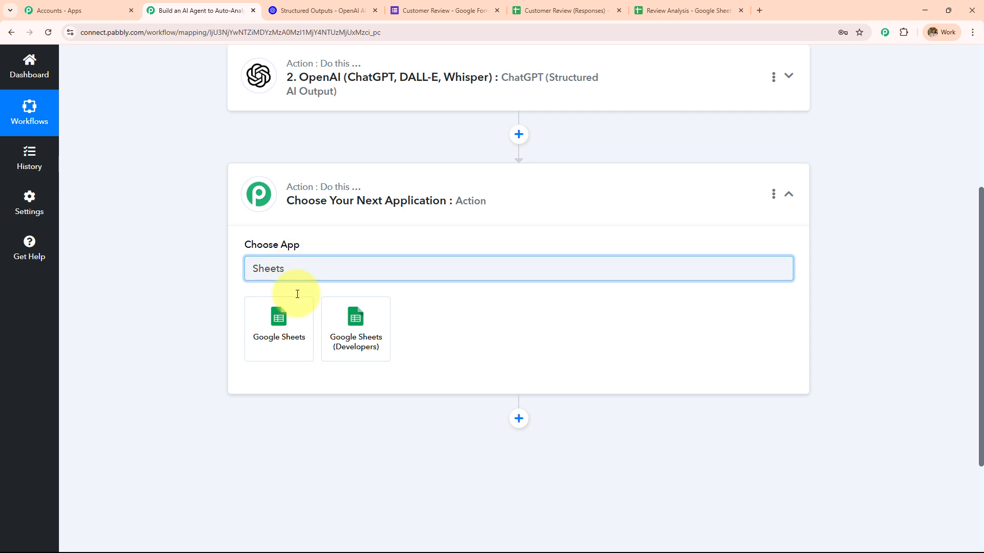
left_click(296, 342)
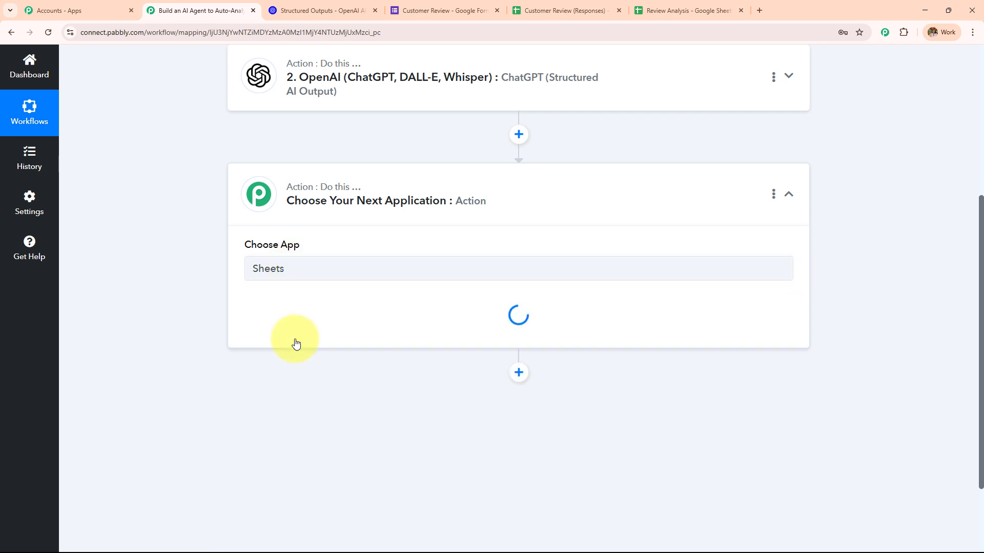
left_click(296, 329)
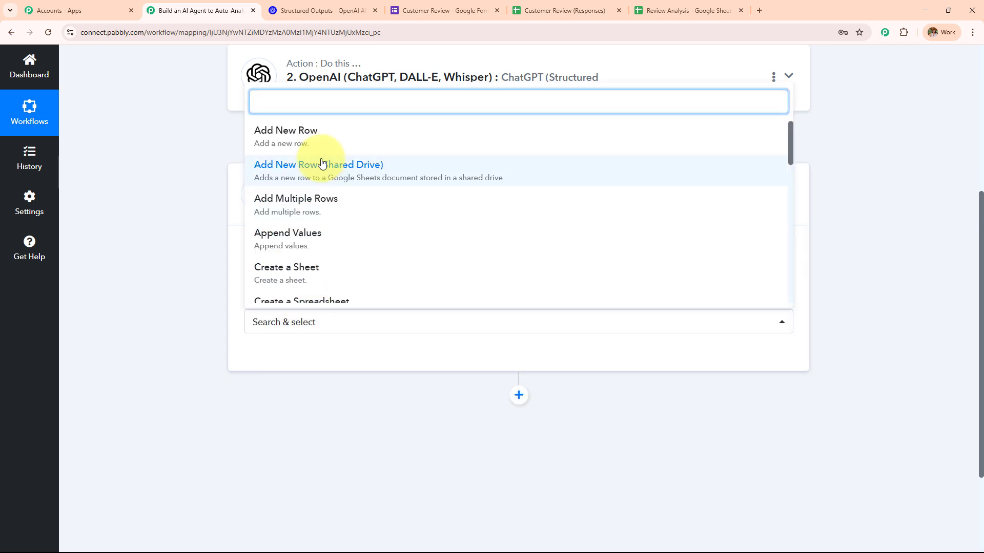
left_click(320, 135)
Step: Create a new Google Sheets connection by signing in with the work Google account and granting access
left_click(280, 359)
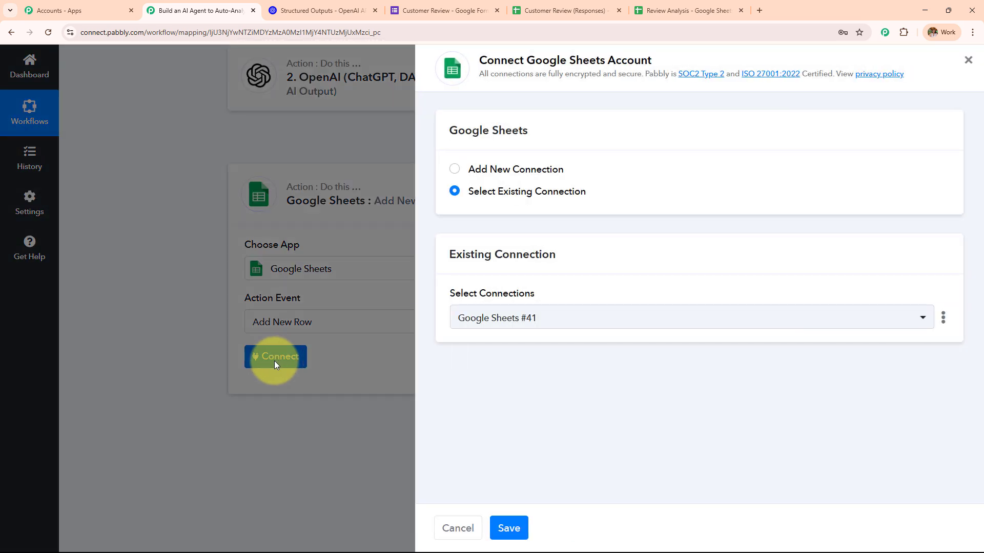
left_click(454, 169)
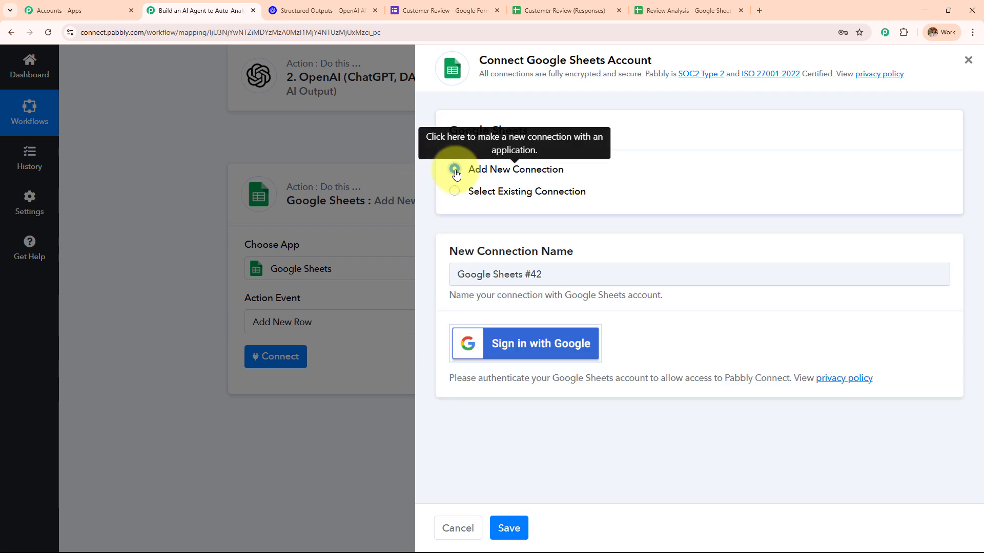
left_click(505, 349)
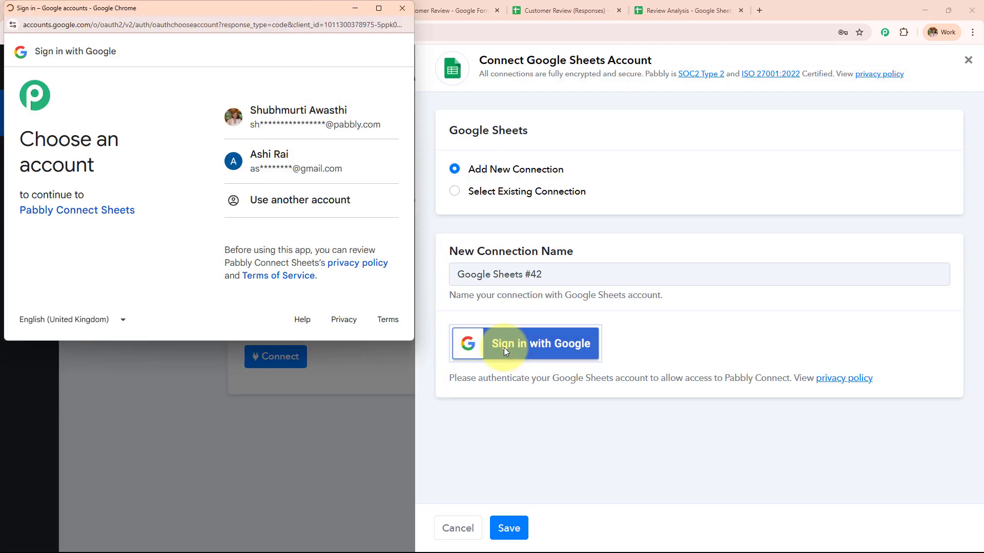
left_click(352, 131)
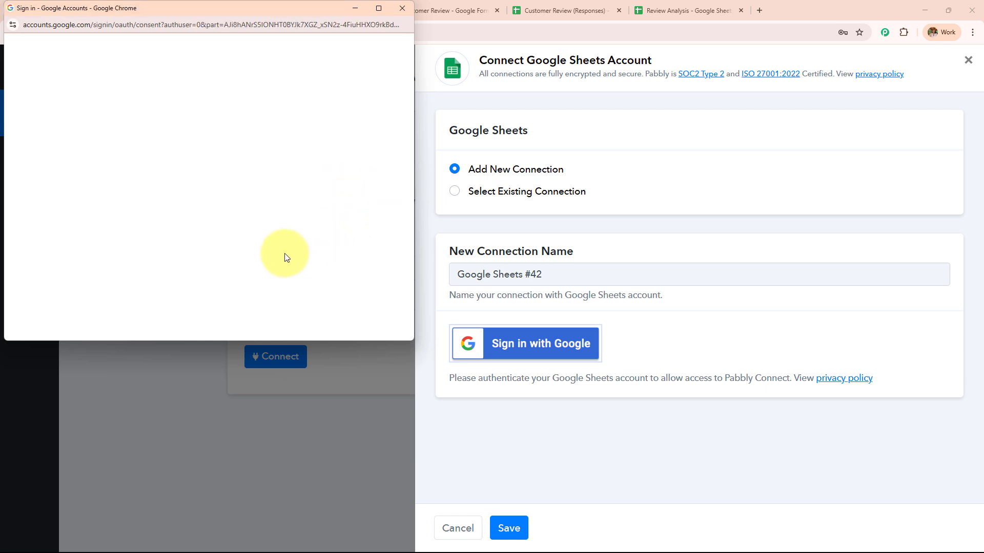
scroll(284, 255, "down", 5)
left_click(341, 283)
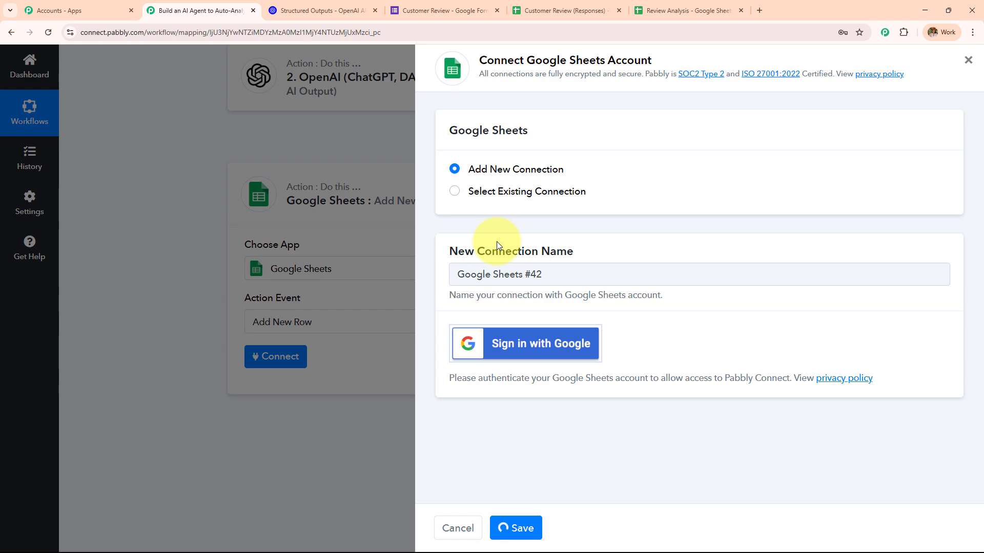
Step: Choose the Review Analysis spreadsheet as the destination for the new row
scroll(472, 247, "down", 4)
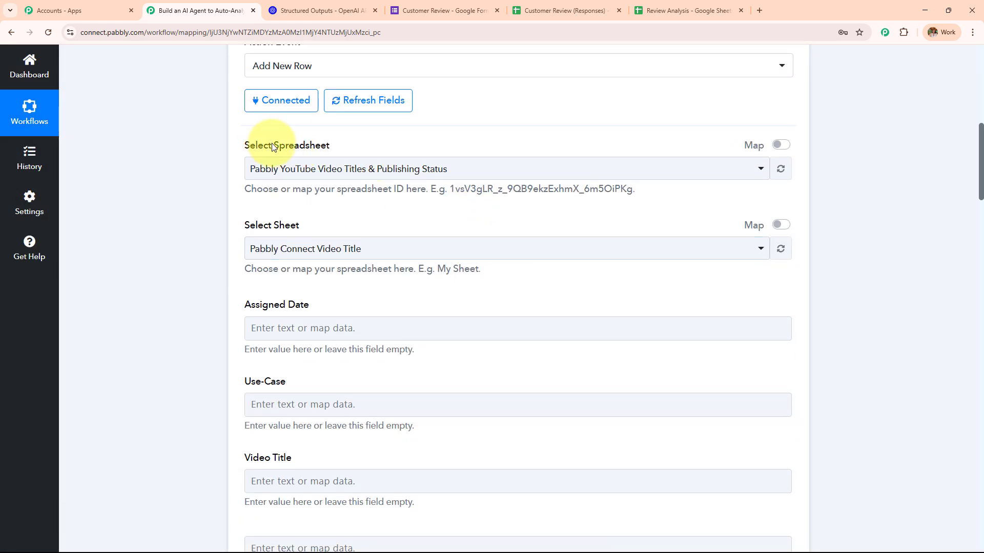
left_click_drag(270, 145, 424, 145)
left_click(641, 9)
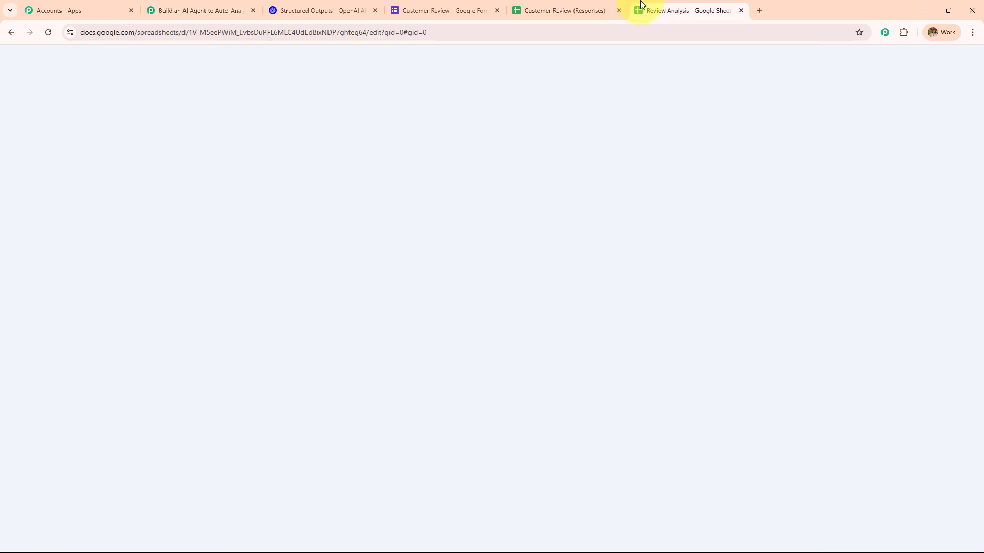
left_click(203, 11)
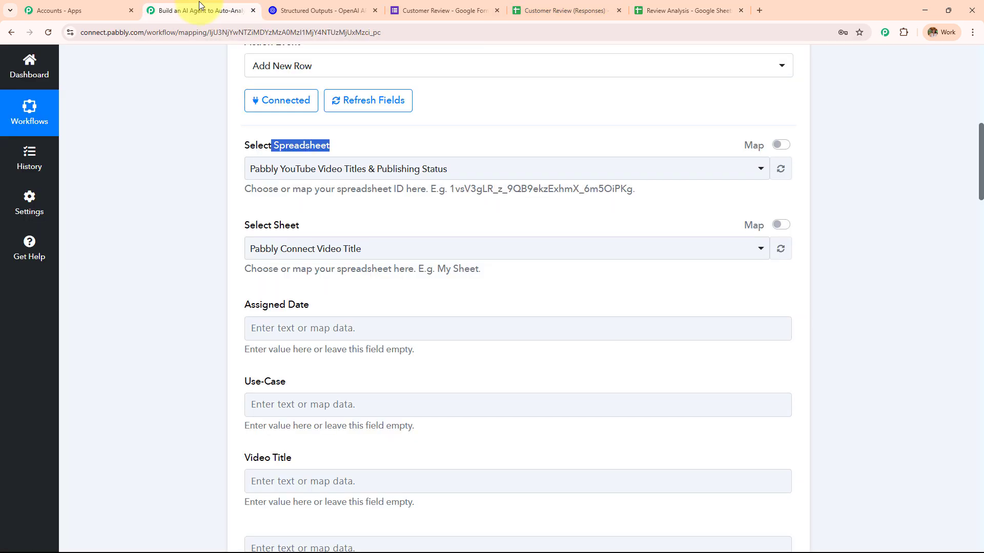
left_click(340, 163)
left_click(333, 275)
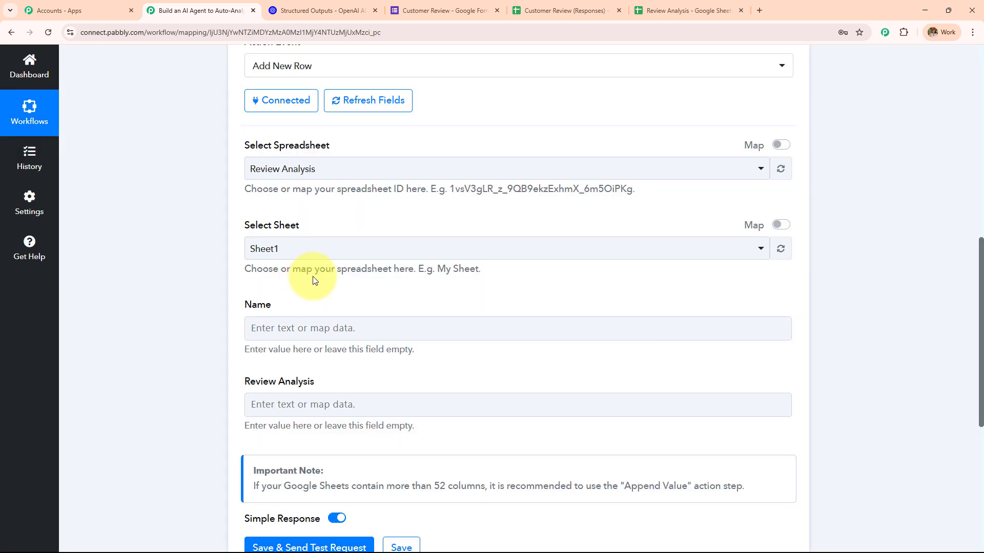
Step: Check the Name and Review Analysis fields against the spreadsheet columns and map Name to the OpenAI step's Choices 0 Message Content Name
scroll(313, 275, "down", 3)
left_click_drag(240, 151, 351, 157)
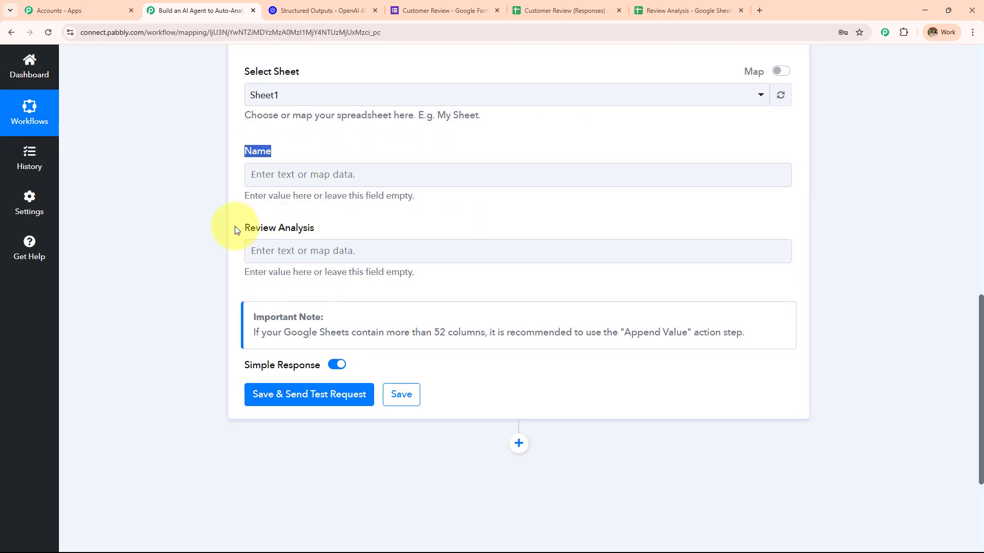
left_click_drag(236, 226, 496, 213)
left_click(678, 8)
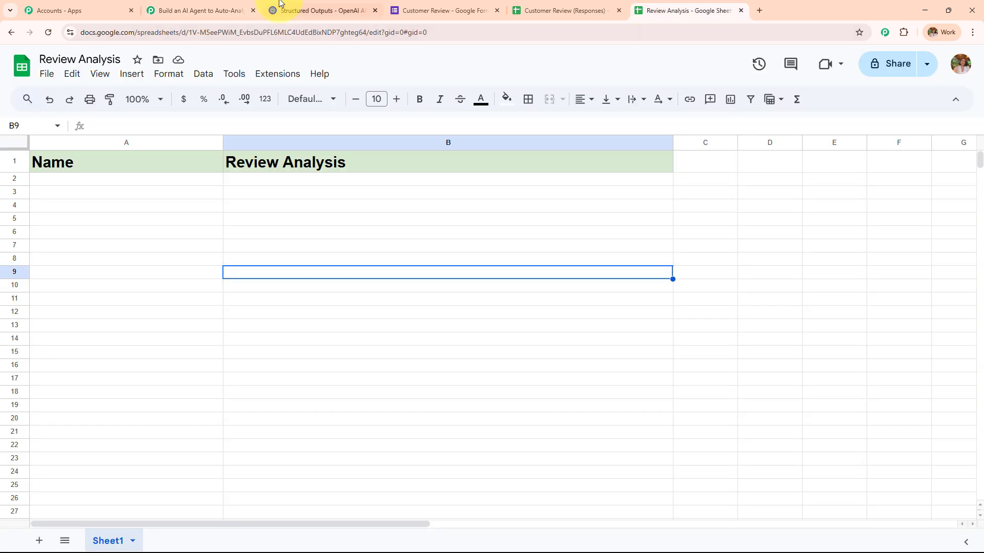
left_click(197, 9)
left_click(285, 175)
left_click(303, 307)
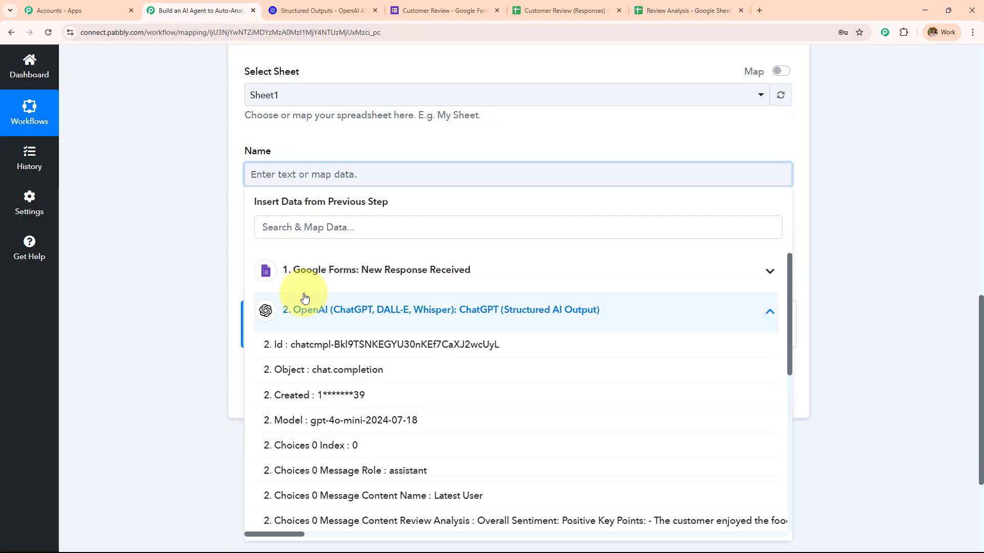
scroll(314, 338, "down", 3)
scroll(351, 352, "up", 1)
left_click(350, 349)
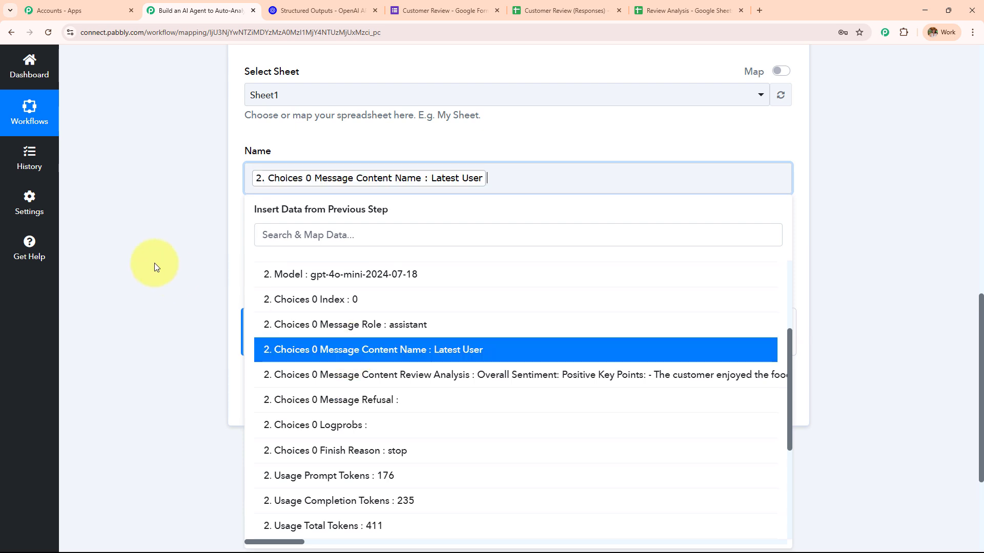
Step: Map the Review Analysis field to the OpenAI step's Choices 0 Message Content Review Analysis
left_click(154, 266)
scroll(494, 183, "down", 2)
left_click(471, 156)
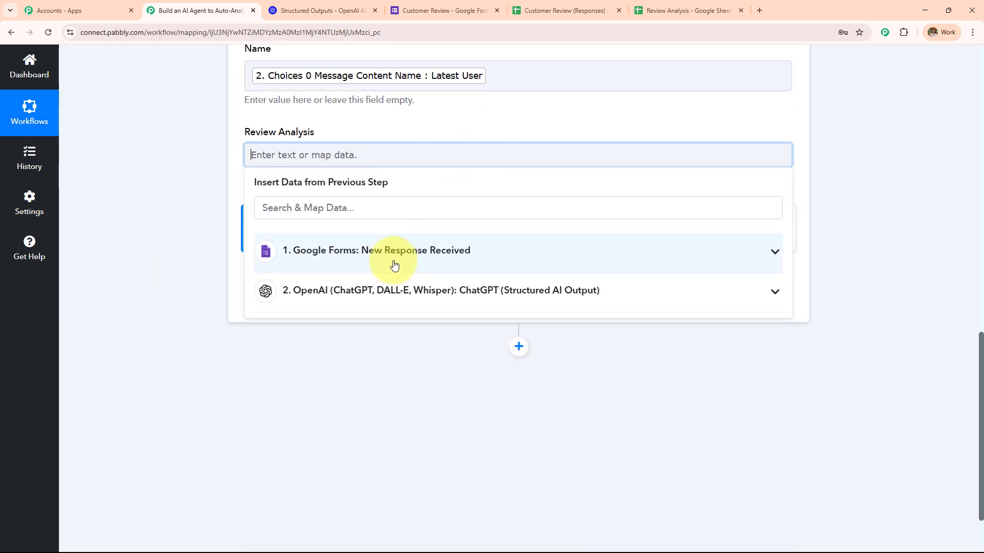
left_click(389, 301)
scroll(404, 411, "down", 2)
left_click(403, 404)
left_click(659, 237)
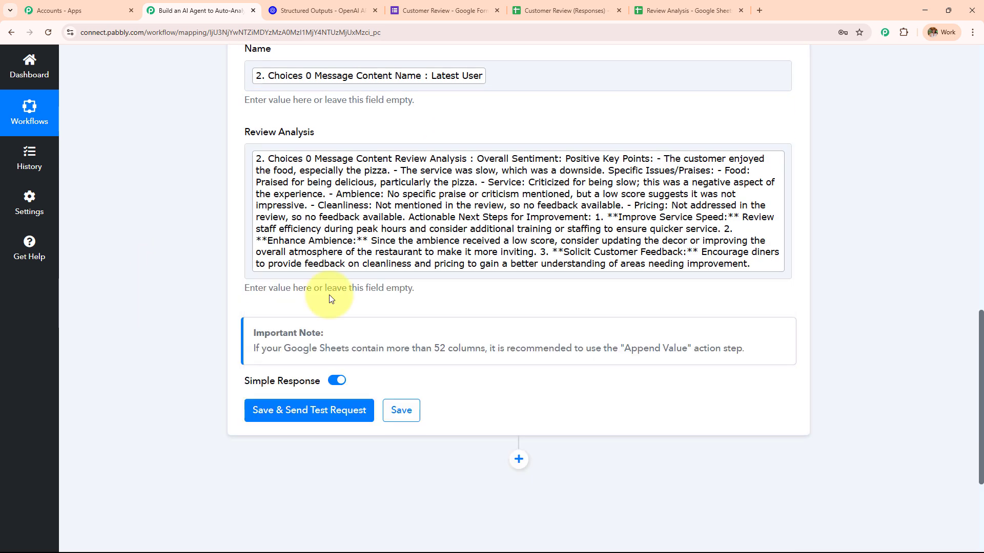
Step: Review the mapped fields against the Review Analysis spreadsheet, and save the Google Sheets action while sending a test request
scroll(647, 285, "up", 3)
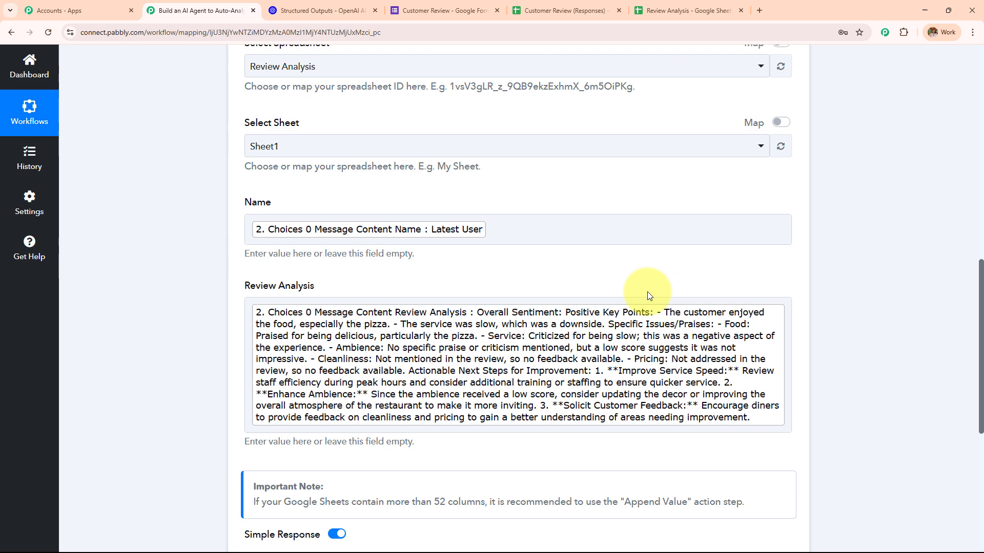
left_click(658, 10)
left_click(213, 3)
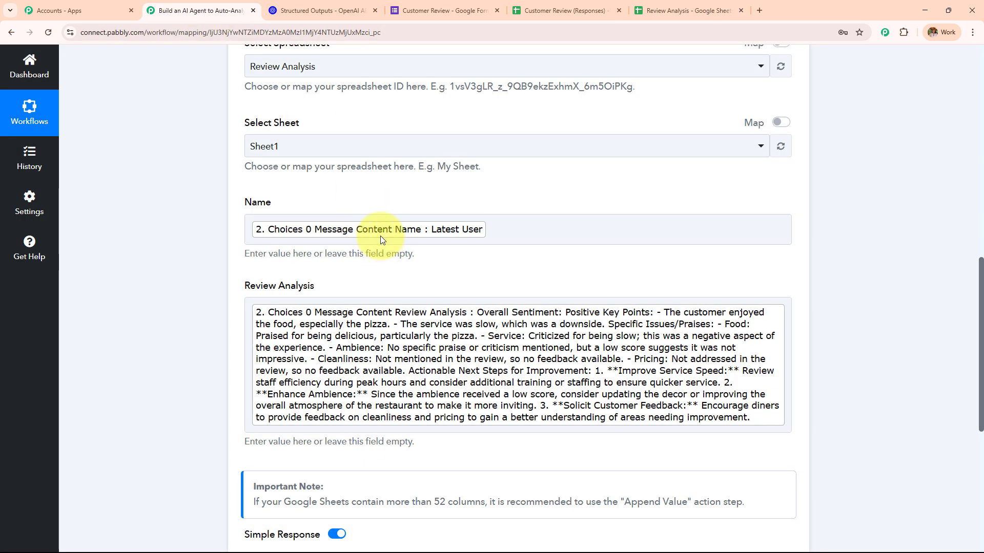
scroll(380, 236, "up", 8)
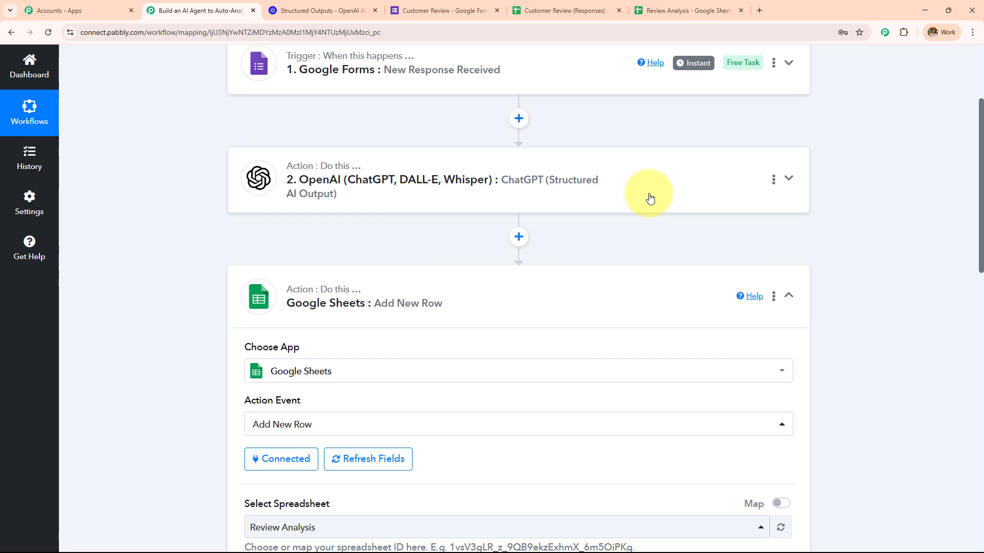
scroll(733, 187, "down", 11)
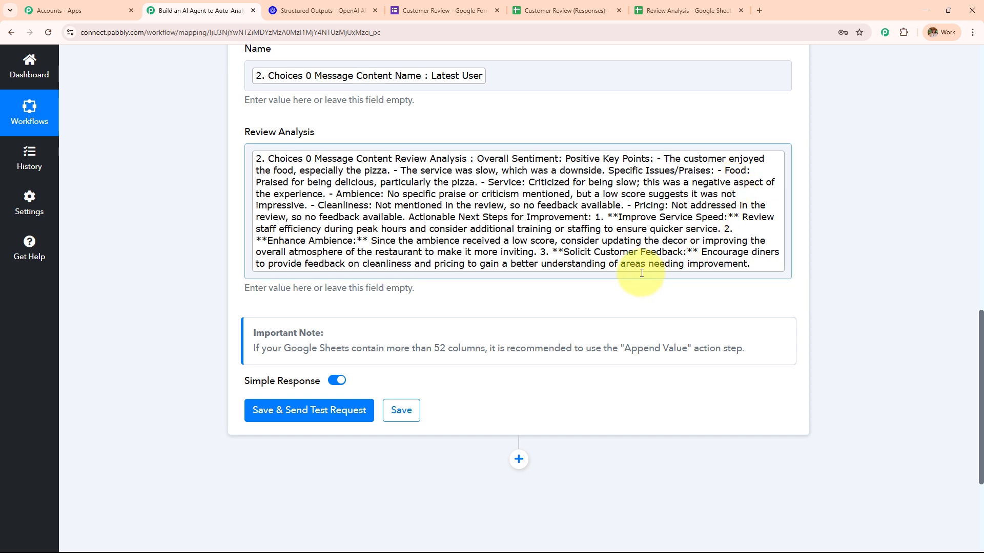
scroll(641, 273, "up", 1)
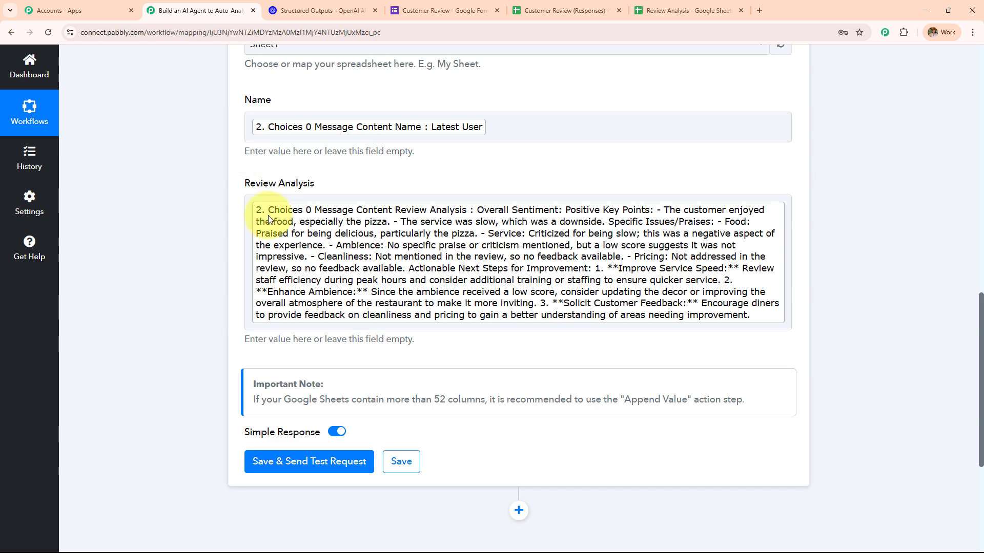
scroll(494, 187, "down", 5)
left_click(317, 216)
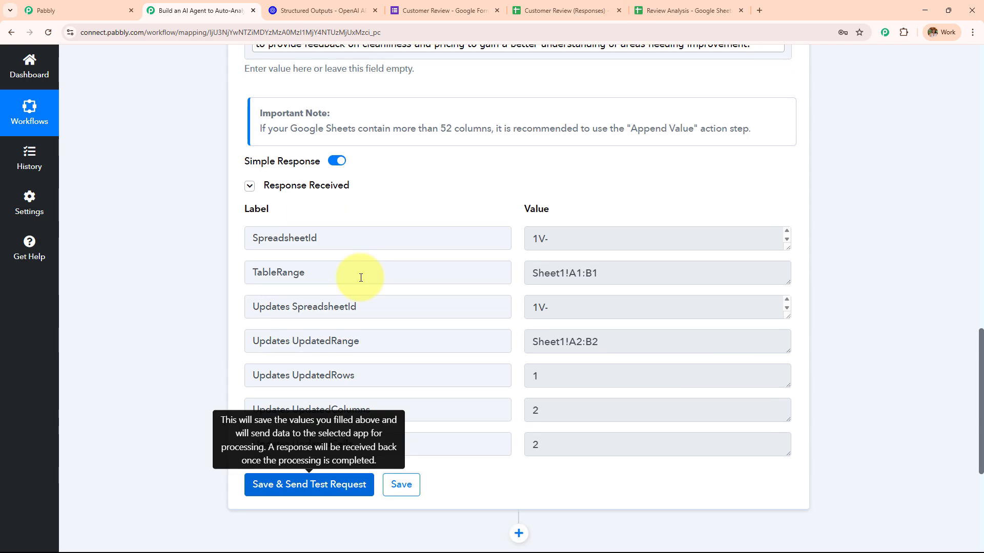
Step: Inspect the Name and Review Analysis cells of the newly added row in the Review Analysis spreadsheet
scroll(361, 278, "up", 6)
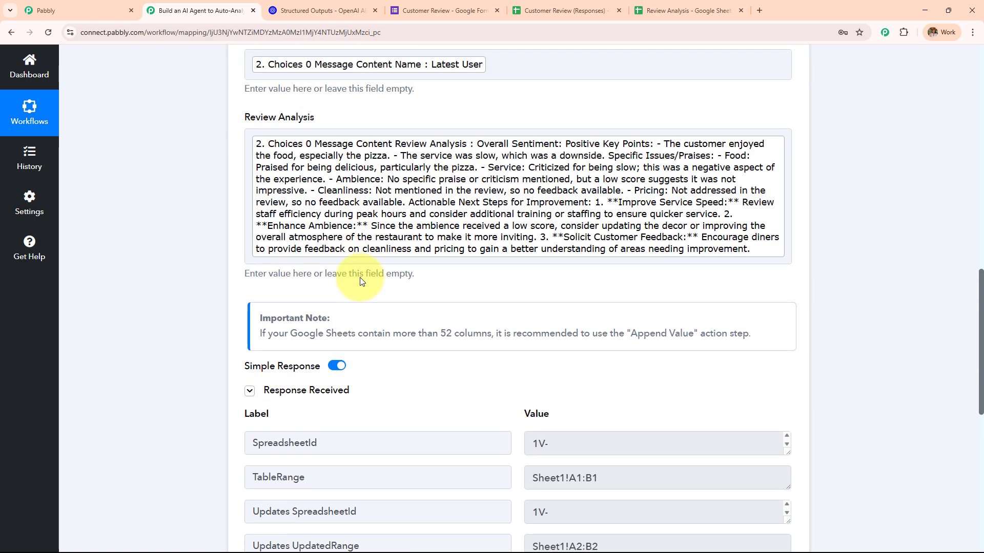
scroll(361, 277, "down", 7)
left_click(684, 10)
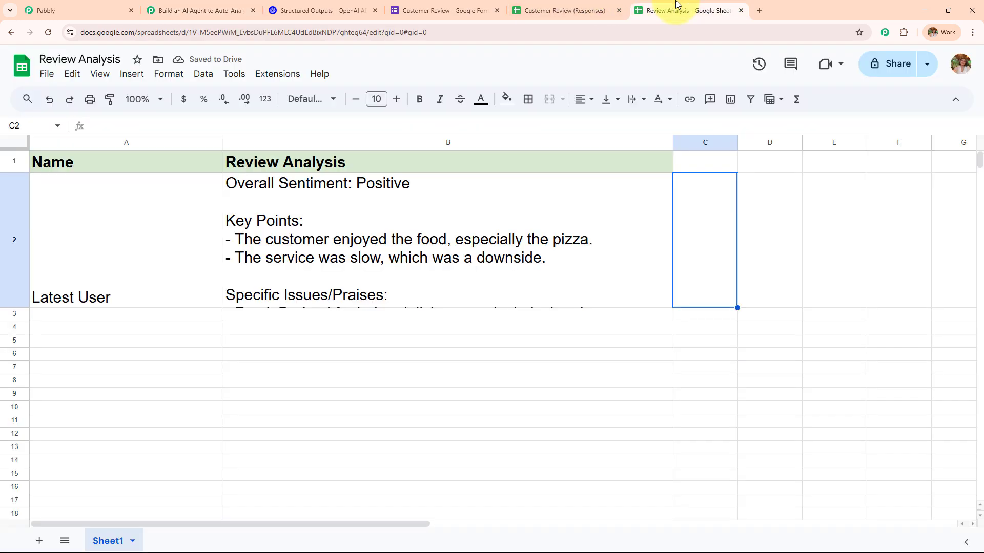
double_click(171, 223)
left_click(178, 394)
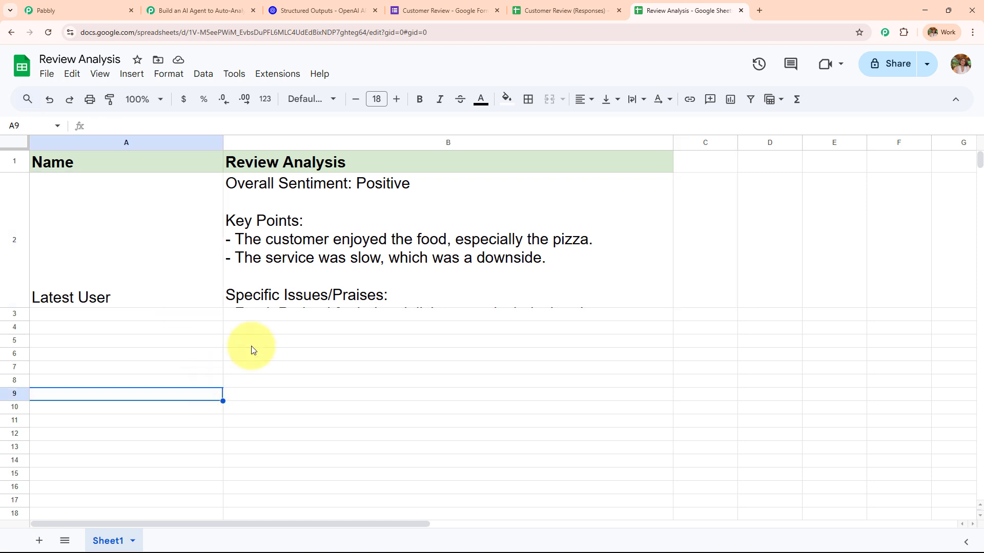
left_click(308, 267)
double_click(303, 266)
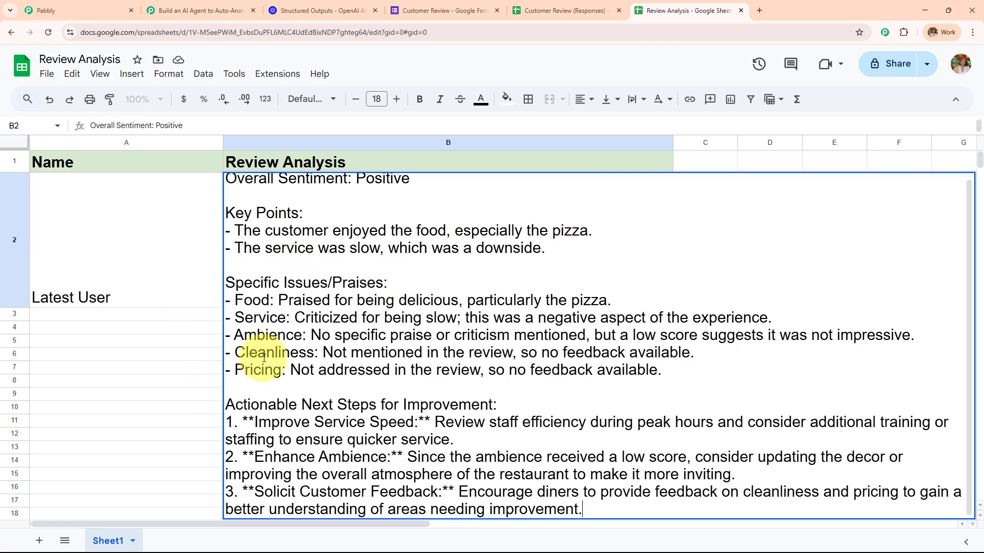
left_click(157, 360)
Step: Return to the Pabbly Connect workflow and collapse the Google Sheets action to show the overview of all three steps
left_click(200, 10)
scroll(260, 245, "up", 10)
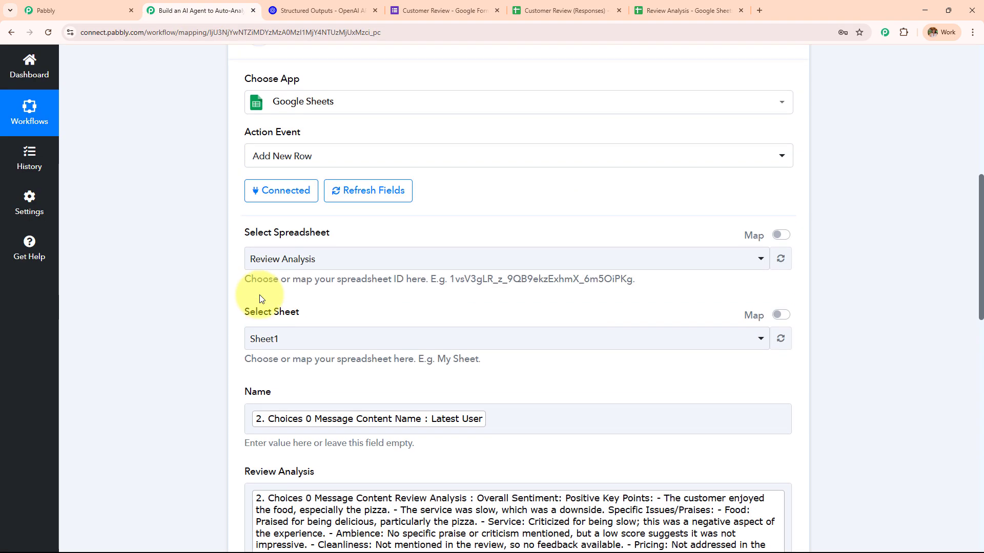
scroll(259, 299, "up", 5)
left_click(312, 193)
scroll(314, 401, "up", 2)
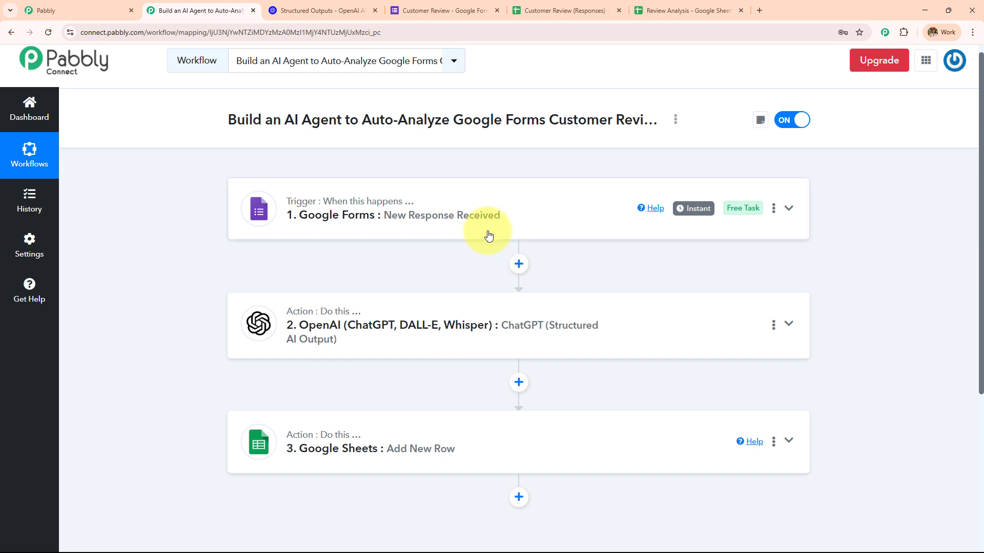